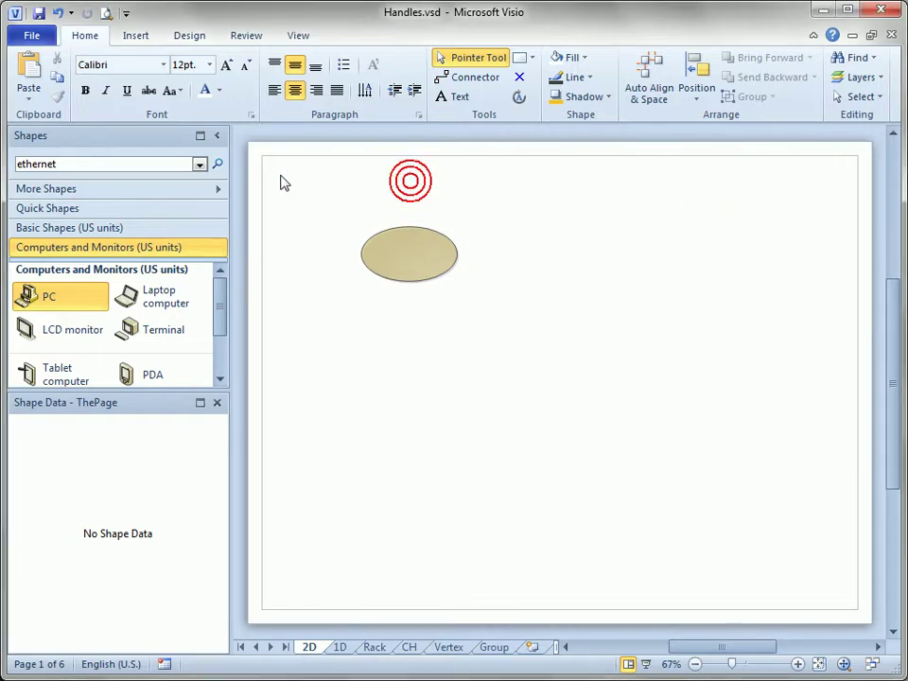
Step: Collapse the Shapes pane and stretch the ellipse to about 3.313 in. wide and 1.25 in. high
left_click(216, 135)
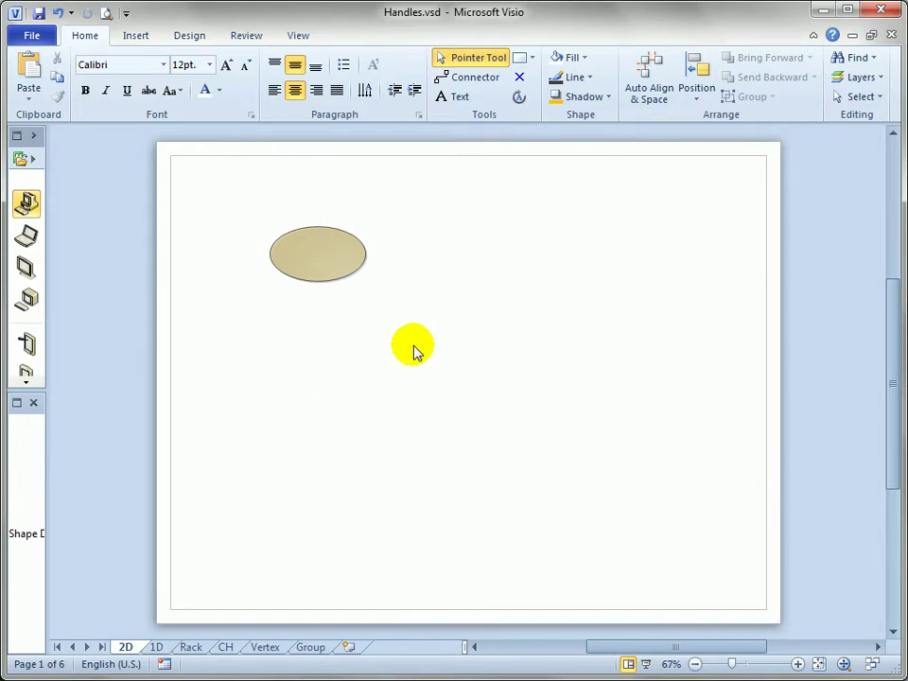
left_click(337, 267, "ctrl+shift")
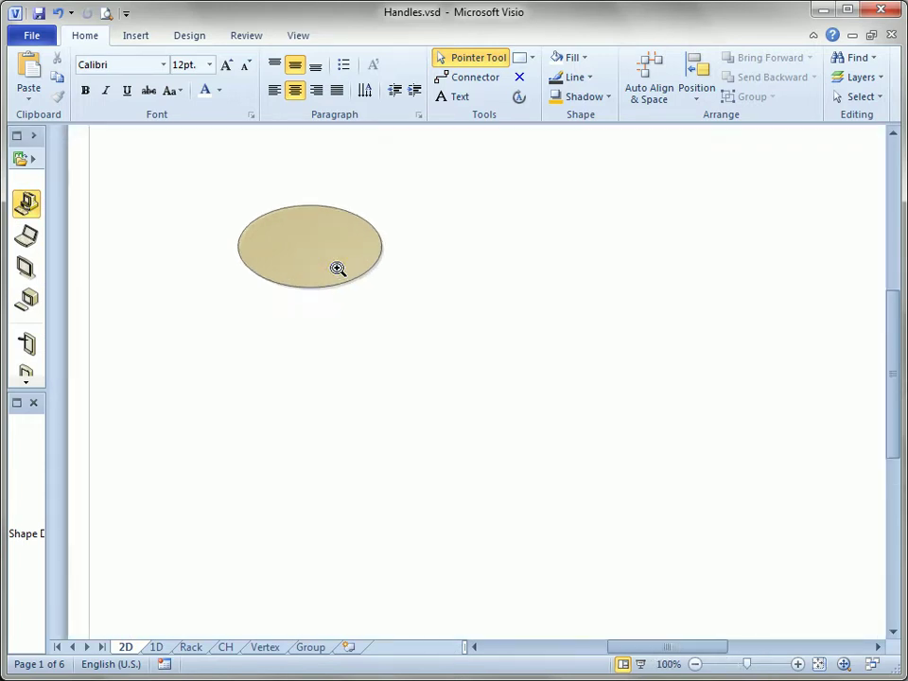
left_click(377, 359)
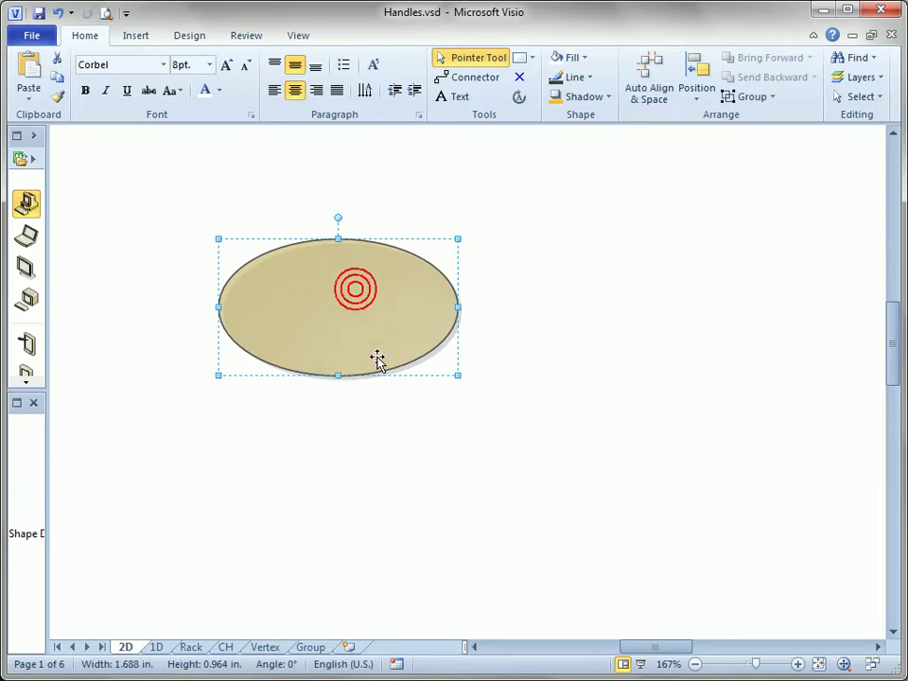
left_click_drag(458, 307, 689, 328)
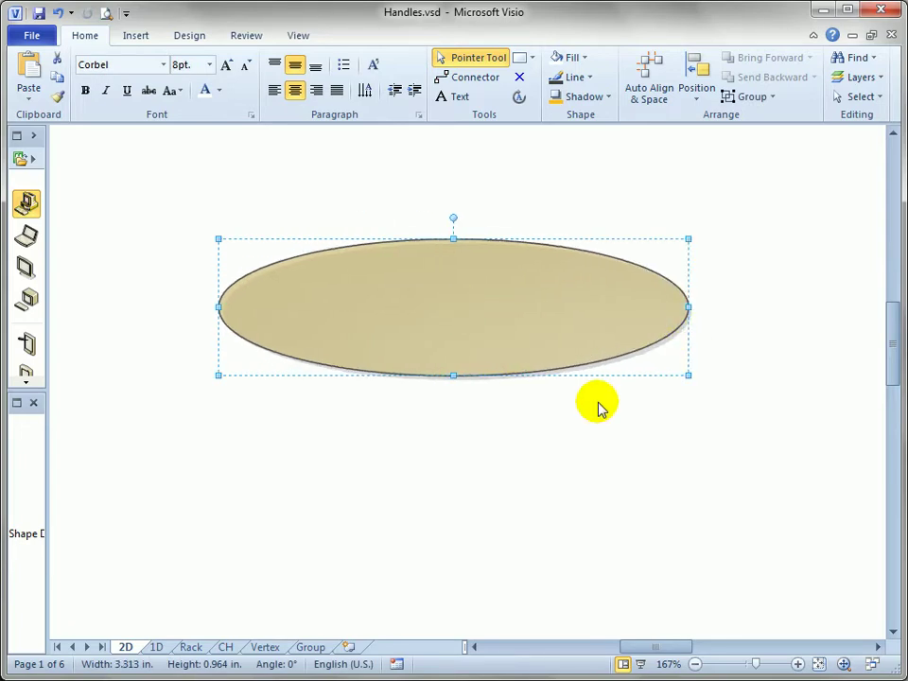
left_click_drag(458, 376, 463, 418)
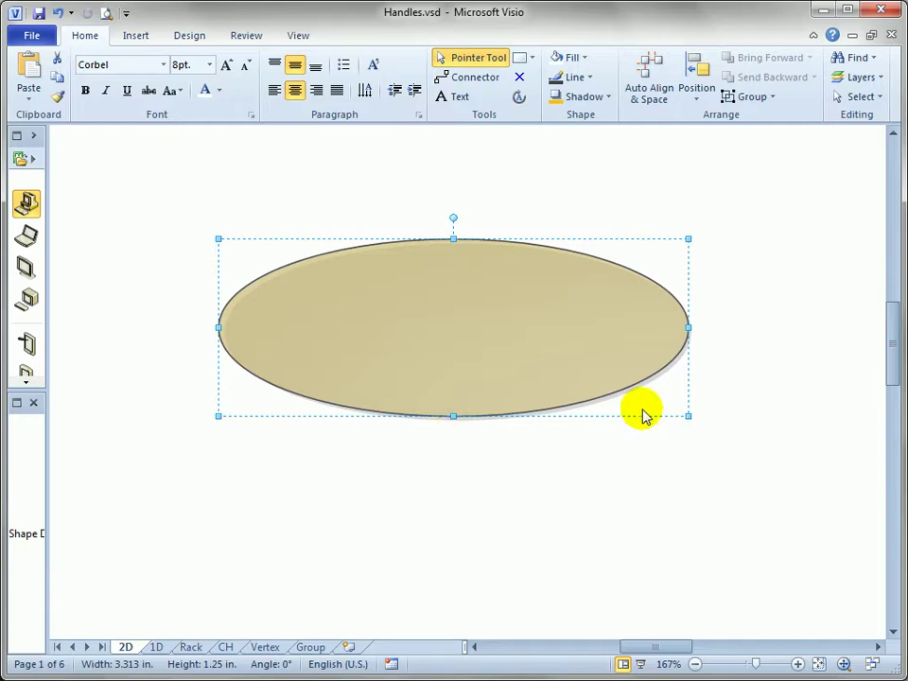
left_click(797, 208)
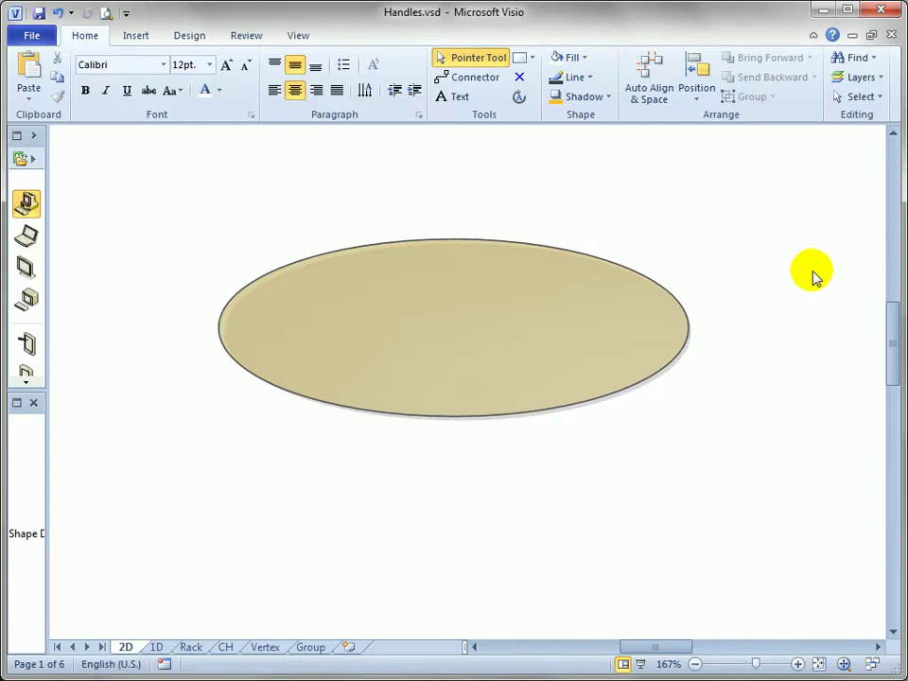
Step: Narrow the ellipse from its left edge to about 2.563 in. wide and move it toward the left of the page
left_click(480, 306)
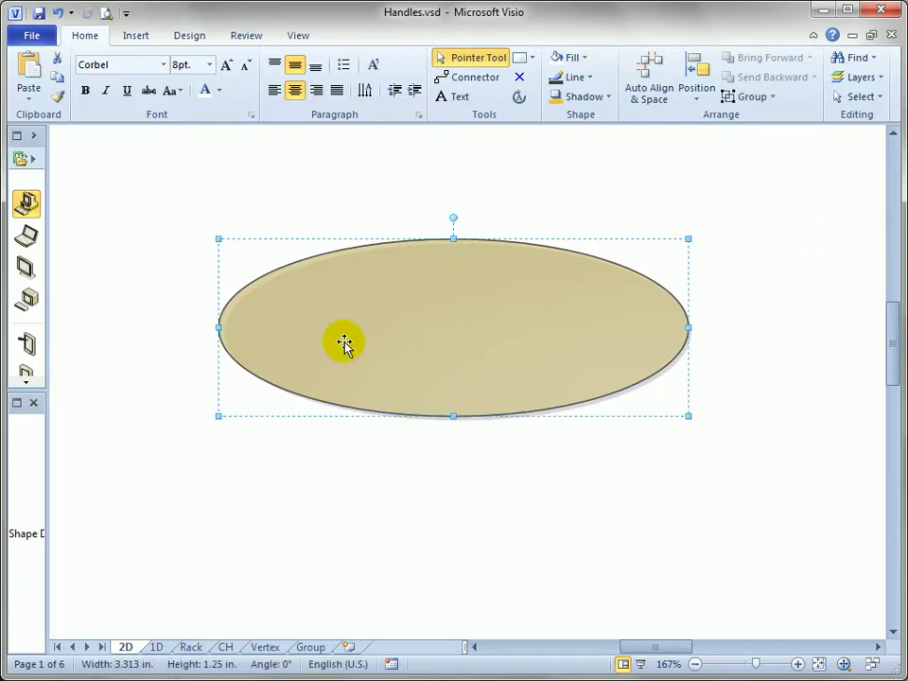
left_click_drag(227, 330, 322, 325)
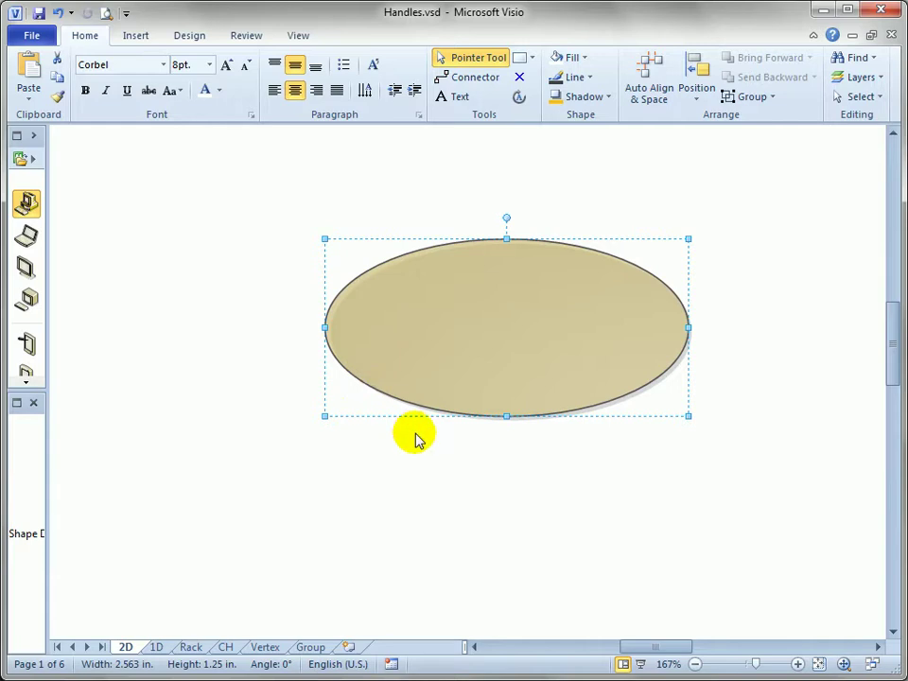
left_click_drag(580, 326, 428, 320)
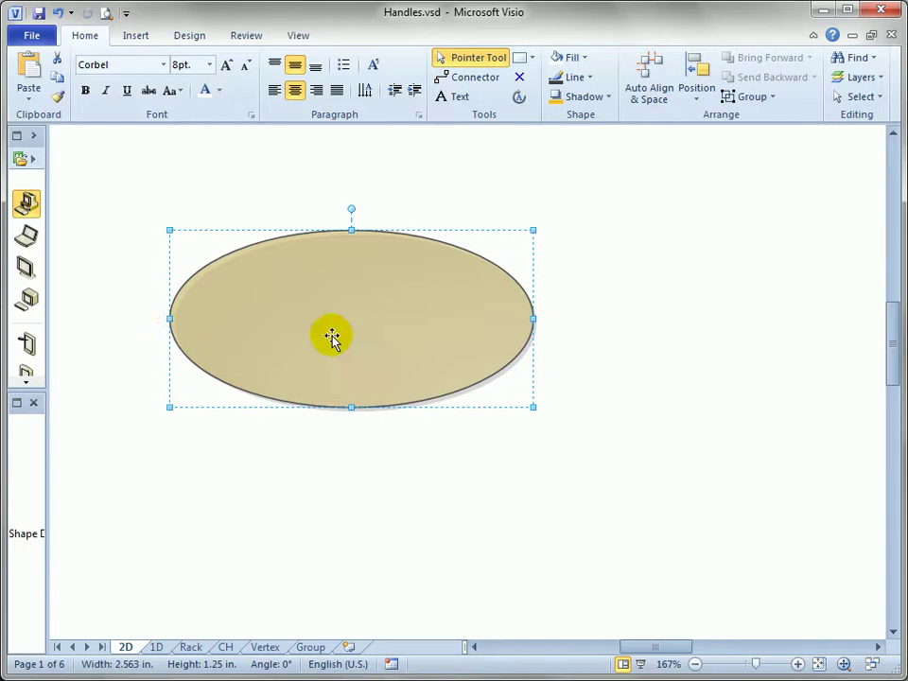
Step: Lower the ellipse's top edge and extend its bottom and right edges, making it about 3.219 in. wide and 1.438 in. high
left_click(351, 237)
double_click(353, 259)
left_click(407, 190)
left_click(355, 264)
left_click_drag(353, 229, 354, 283)
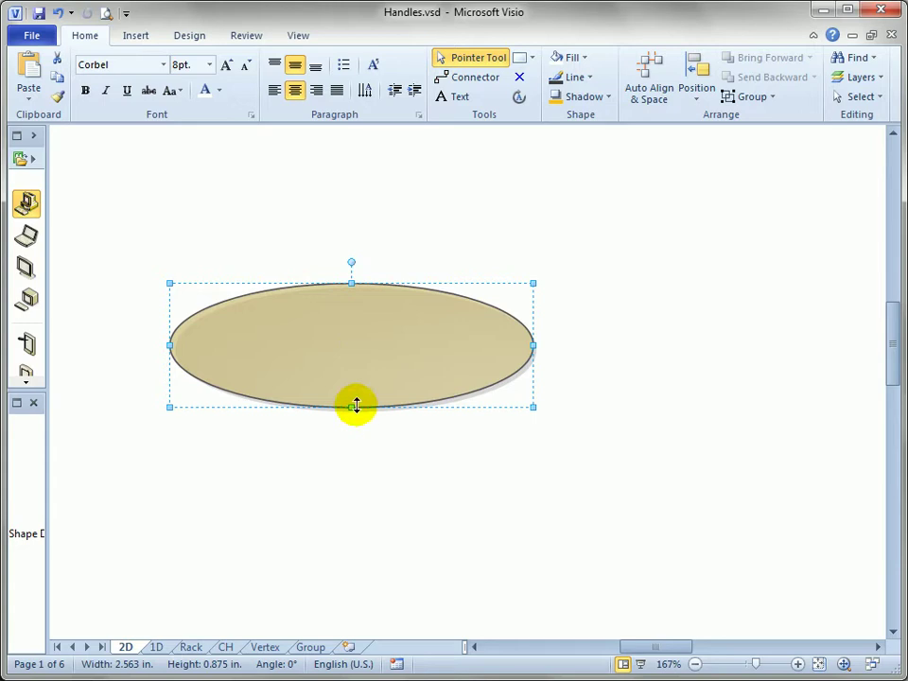
left_click_drag(354, 404, 353, 487)
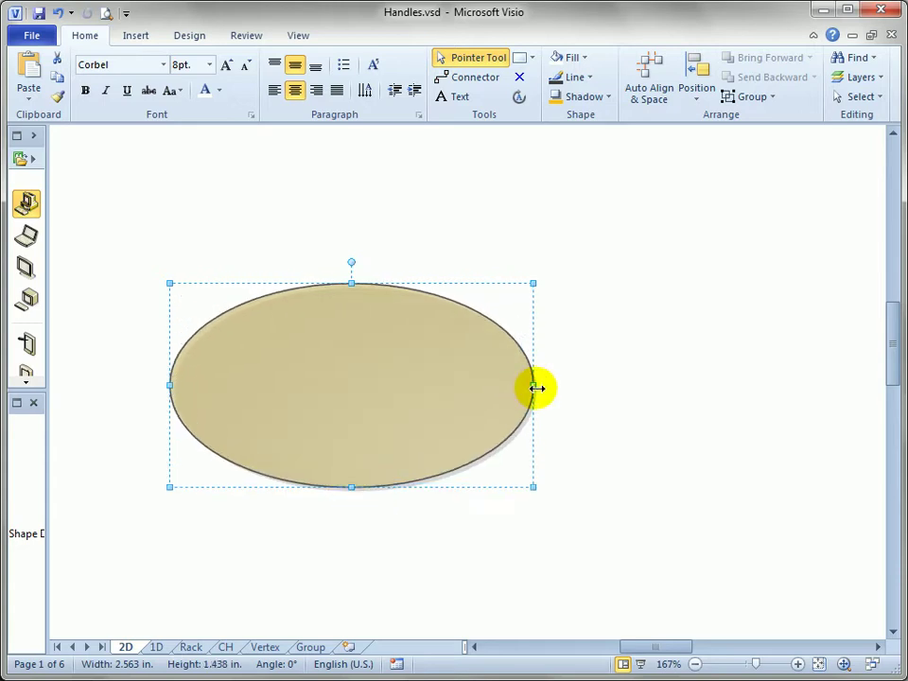
left_click_drag(535, 385, 625, 375)
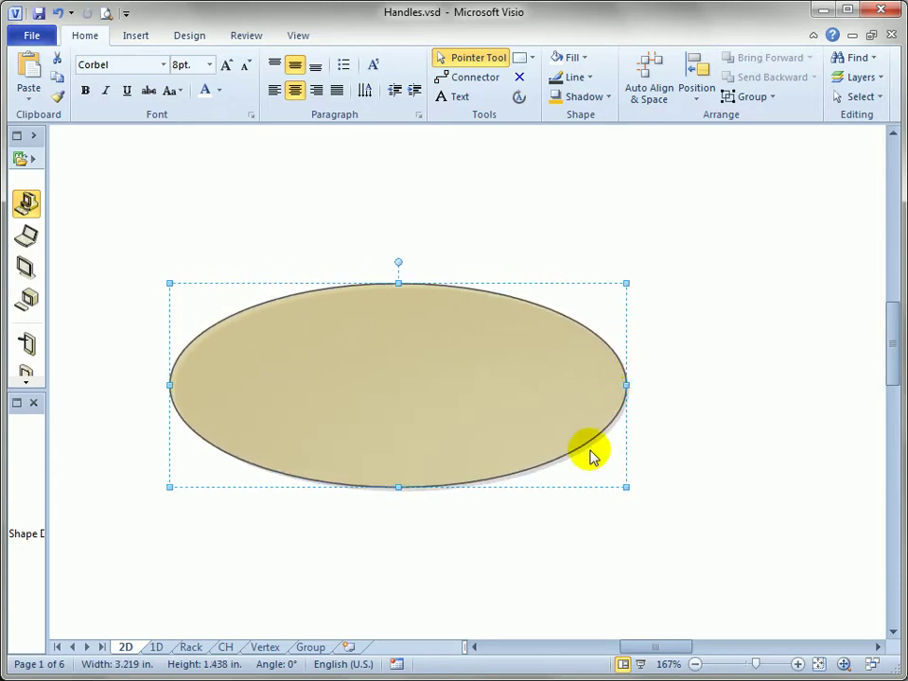
Step: Scale the ellipse down proportionally from its corners to about 1.781 by 0.771 in
left_click_drag(626, 487, 389, 380)
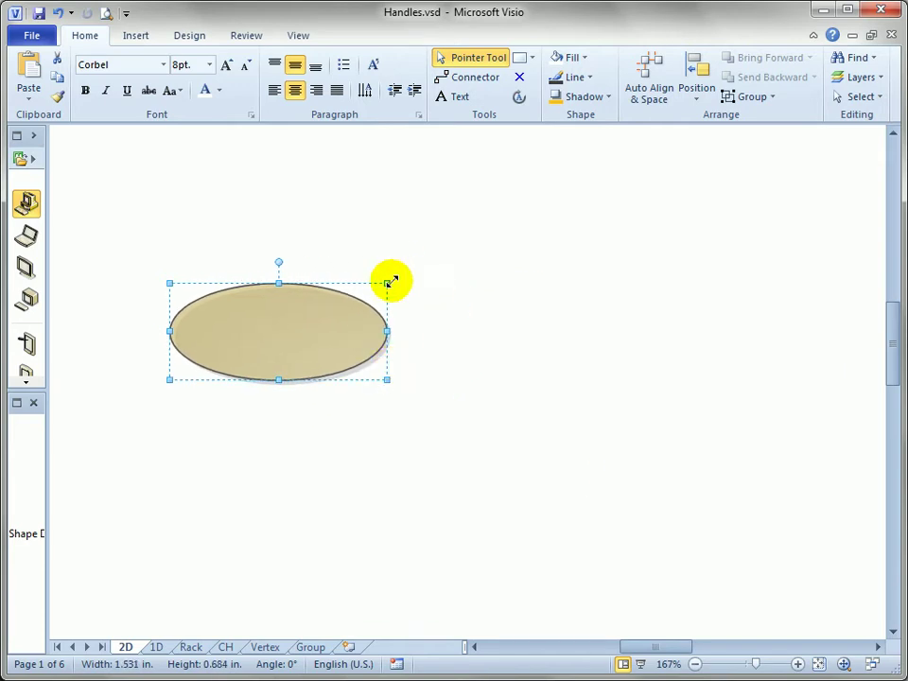
left_click_drag(388, 282, 414, 272)
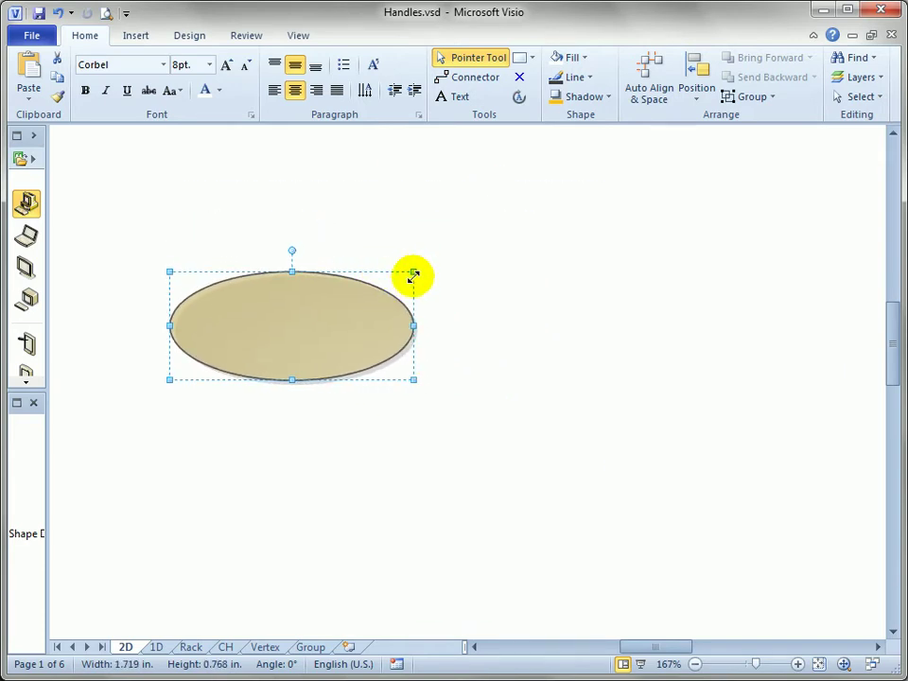
mouse_move(413, 272)
left_mouse_down()
mouse_move(477, 229)
mouse_move(517, 367)
mouse_move(371, 215)
mouse_move(635, 186)
mouse_move(527, 308)
mouse_move(568, 168)
mouse_move(642, 261)
mouse_move(519, 182)
mouse_move(434, 246)
mouse_move(477, 246)
mouse_move(383, 298)
mouse_move(531, 202)
mouse_move(493, 239)
mouse_move(377, 295)
mouse_move(386, 279)
mouse_move(422, 271)
left_mouse_up()
left_click(517, 286)
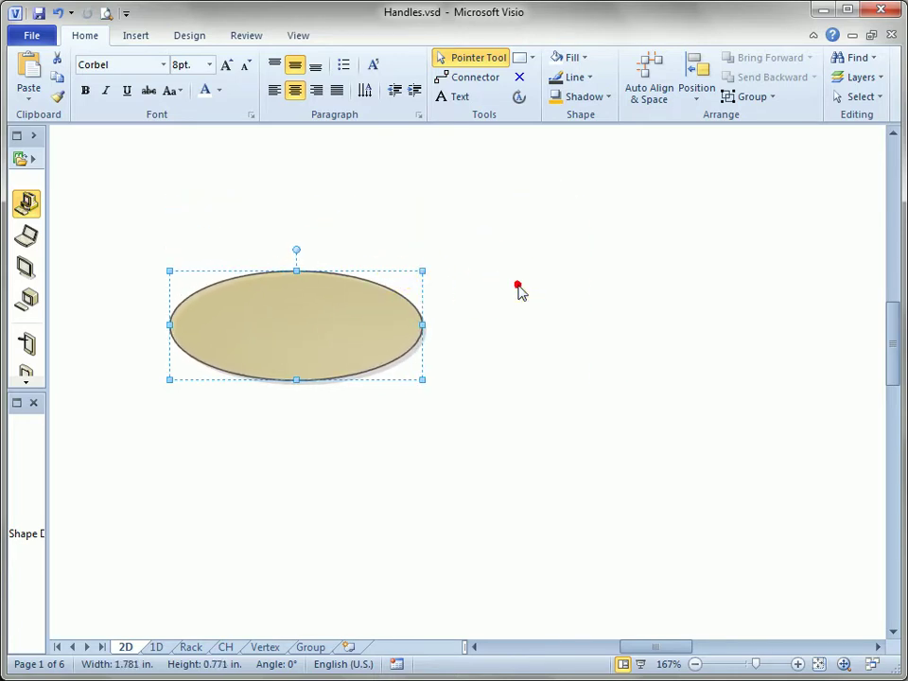
Step: Draw a rectangle about 1.438 in. wide and 0.563 in. high to the upper right of the ellipse
left_click(519, 59)
left_click(531, 58)
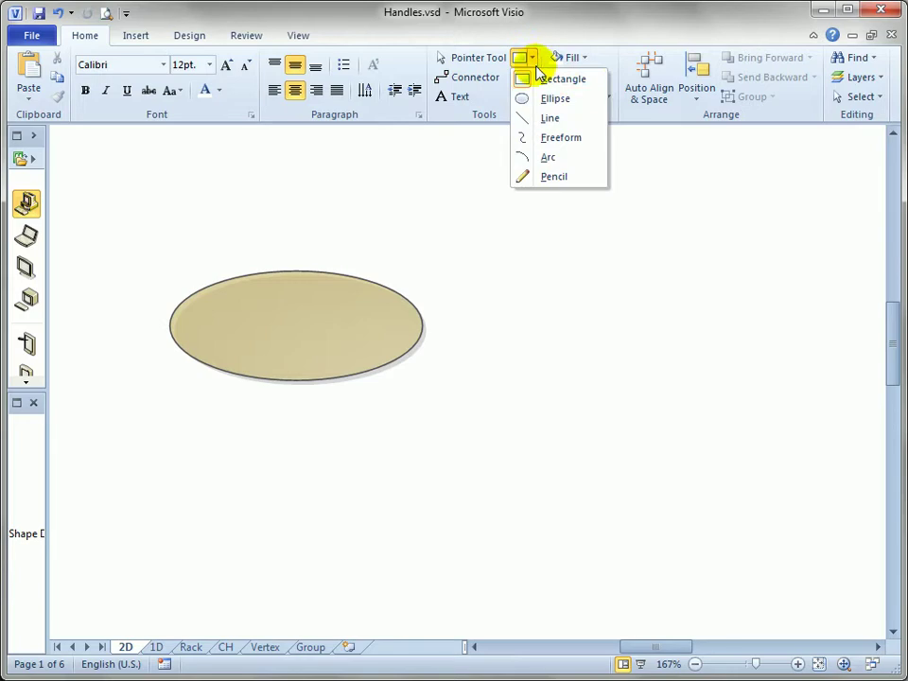
left_click(538, 79)
mouse_move(493, 212)
left_mouse_down()
mouse_move(534, 238)
mouse_move(698, 291)
left_mouse_up()
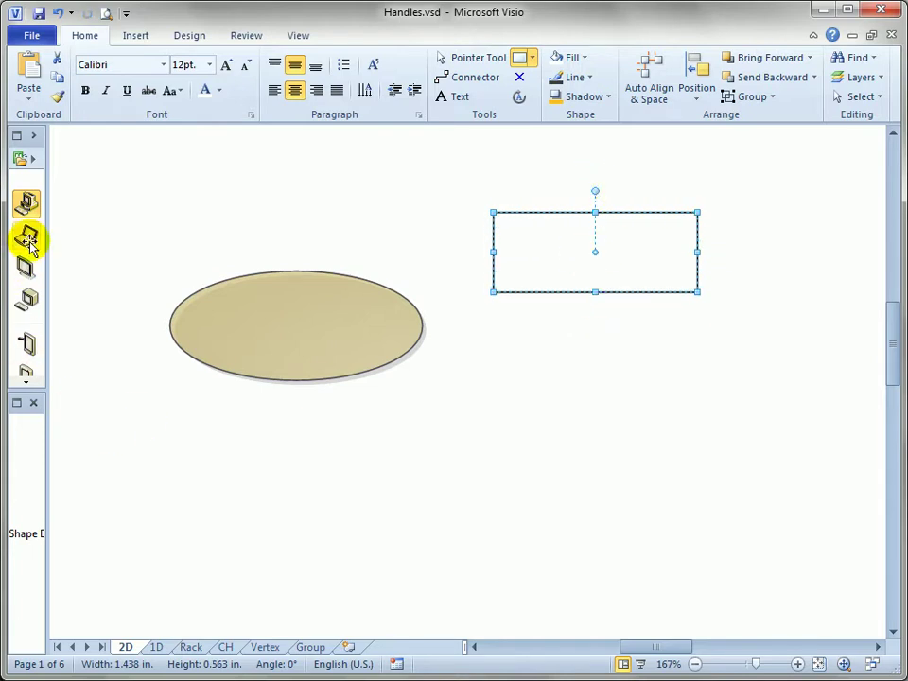
Step: Add a PC shape below the rectangle and resize it to about 1.313 in. square
left_click_drag(27, 202, 546, 443)
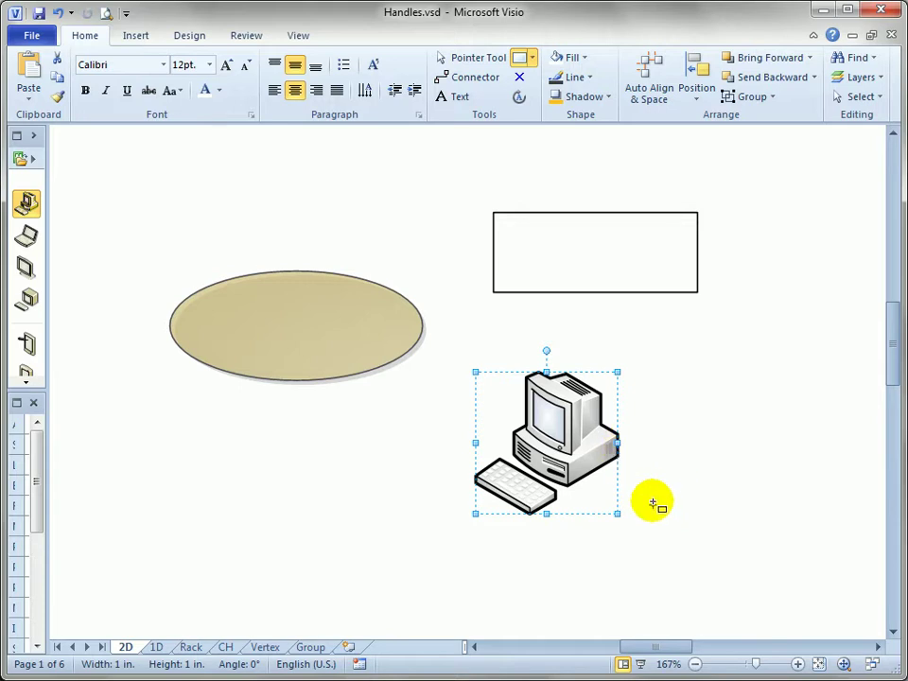
left_click(441, 57)
left_click_drag(622, 442, 598, 464)
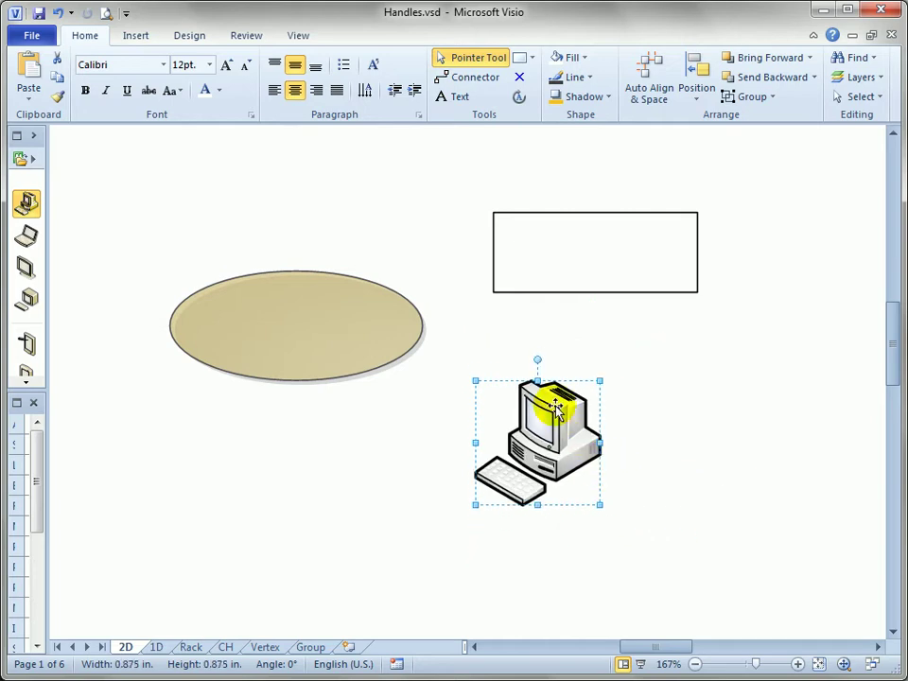
mouse_move(538, 383)
left_mouse_down()
mouse_move(540, 330)
mouse_move(539, 395)
left_mouse_up()
left_click_drag(591, 450, 671, 448)
Step: Narrow the ellipse to about 0.219 in. wide and scale the PC shape down to about 0.875 in. square
left_click(349, 343)
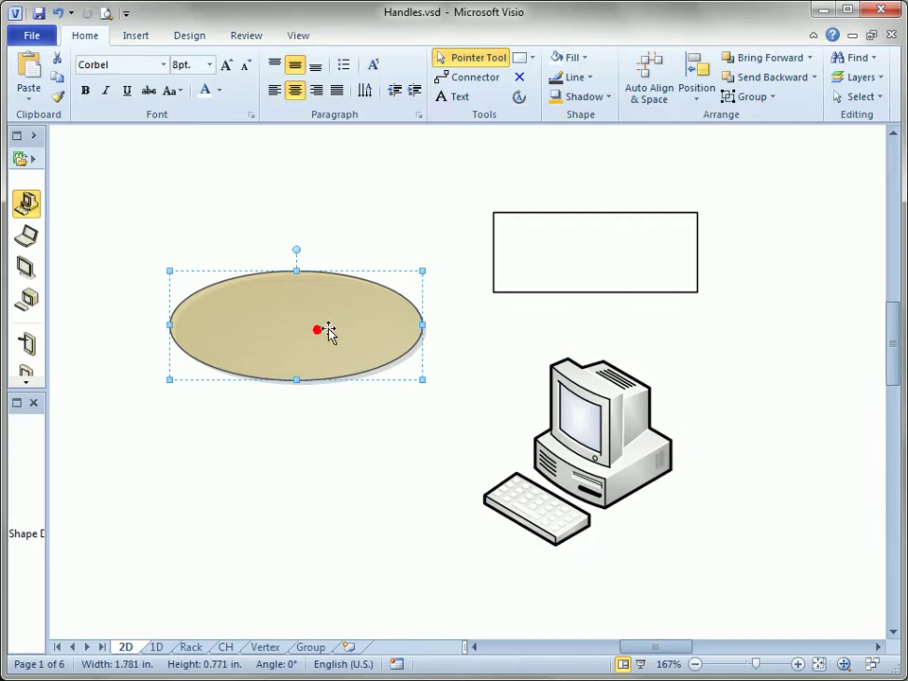
left_click_drag(422, 324, 200, 324)
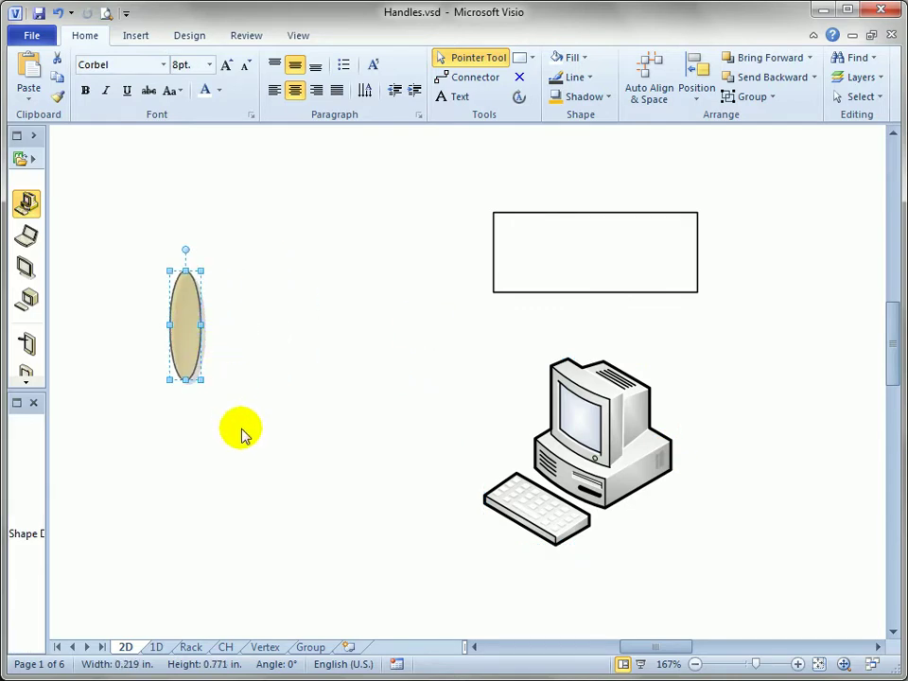
left_click(585, 423)
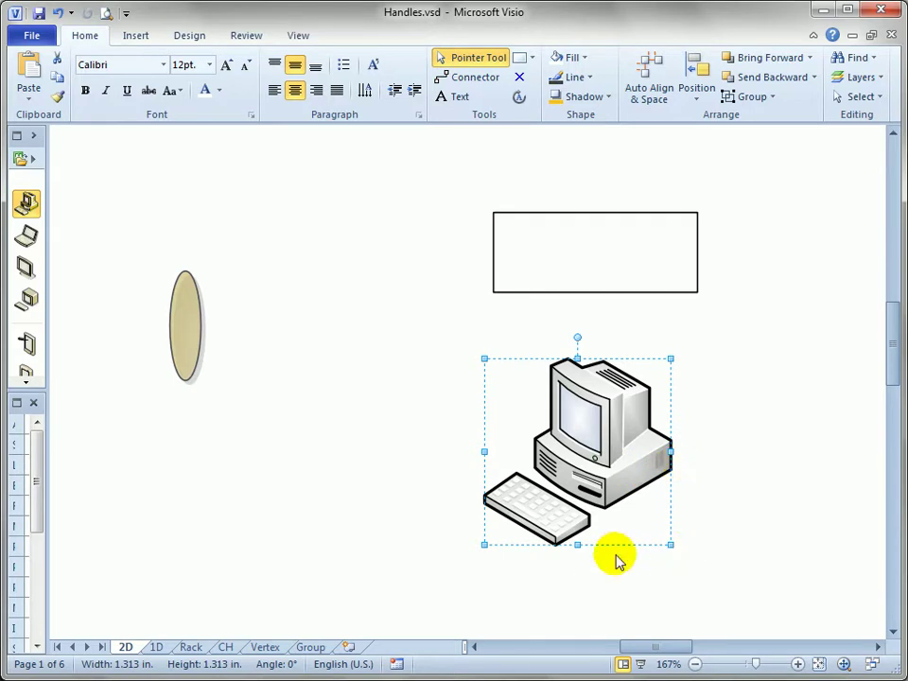
left_click_drag(671, 545, 608, 483)
left_click(694, 467)
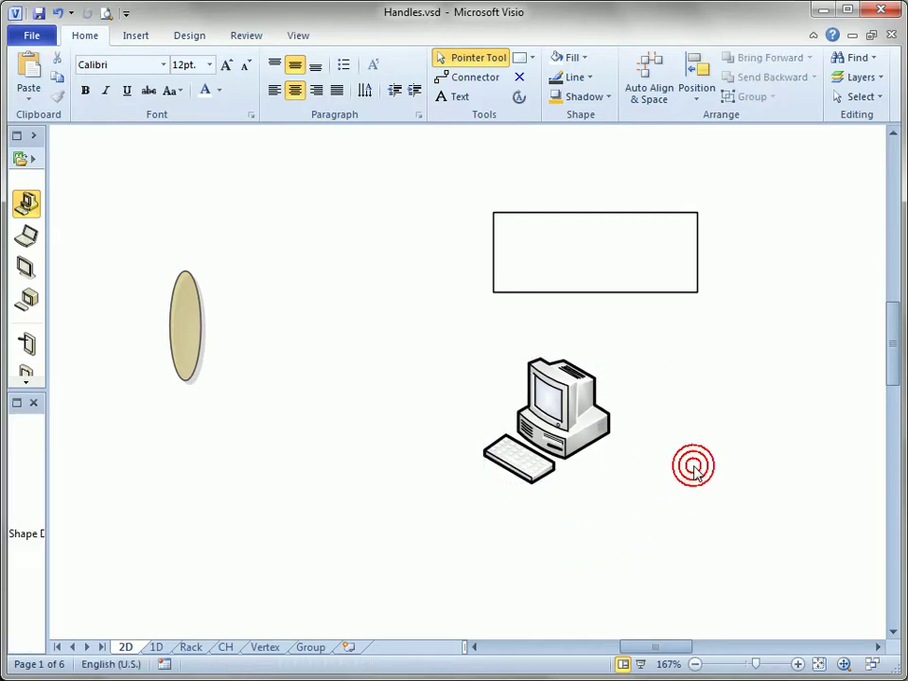
Step: Rotate the PC shape counterclockwise to an angle of about 1°
left_click(570, 416, "ctrl+shift")
left_click(578, 401, "ctrl+shift")
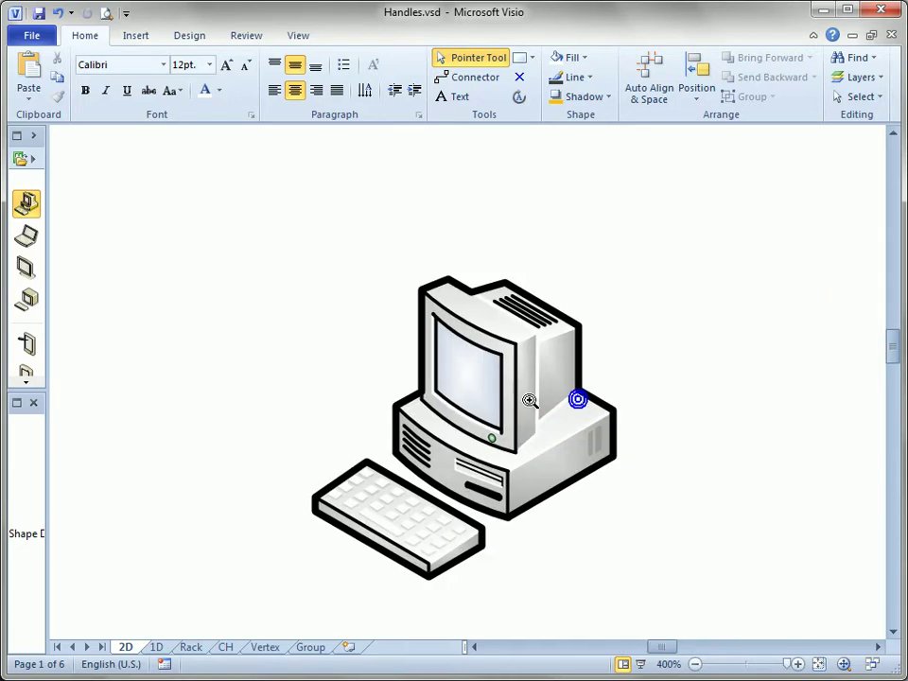
left_click(522, 393)
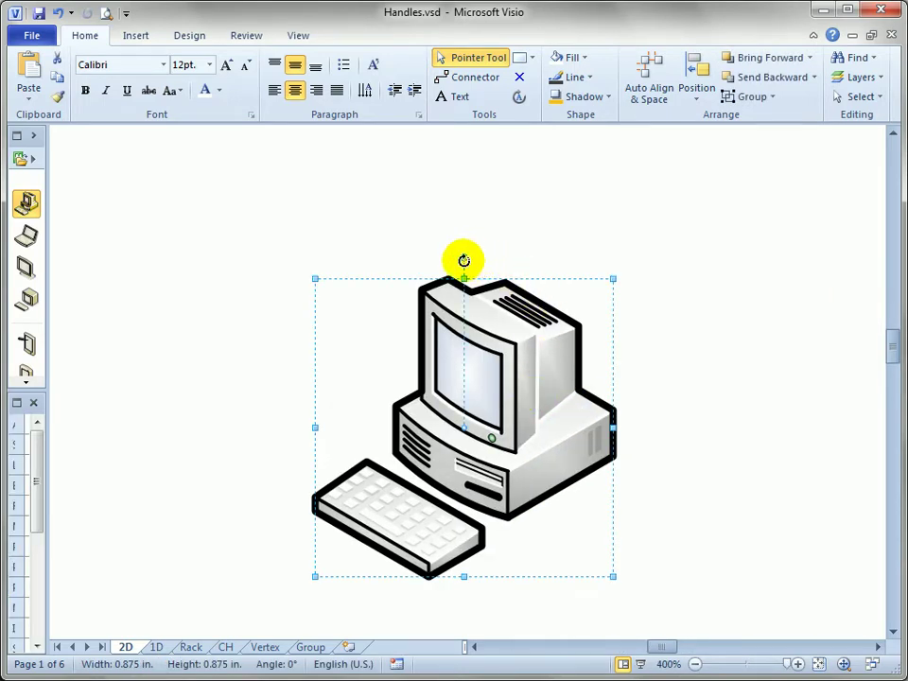
mouse_move(464, 259)
left_mouse_down()
mouse_move(567, 272)
mouse_move(332, 259)
mouse_move(300, 282)
mouse_move(435, 252)
mouse_move(461, 258)
left_mouse_up()
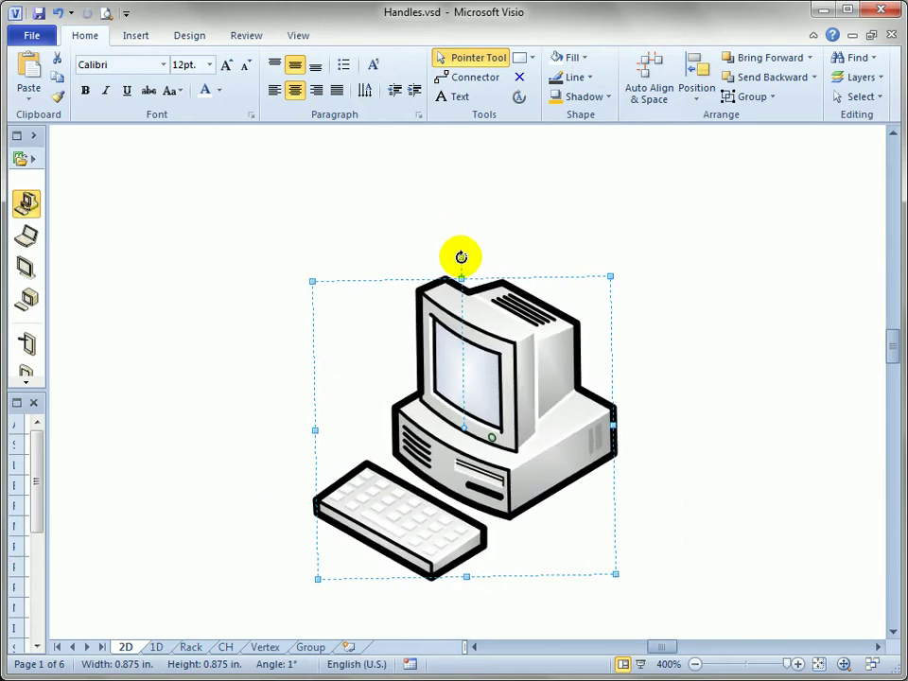
Step: Move the rectangle's center of rotation outside its left edge and try rotating the rectangle around it
left_click_drag(212, 233, 375, 400)
scroll(419, 293, "down", 2)
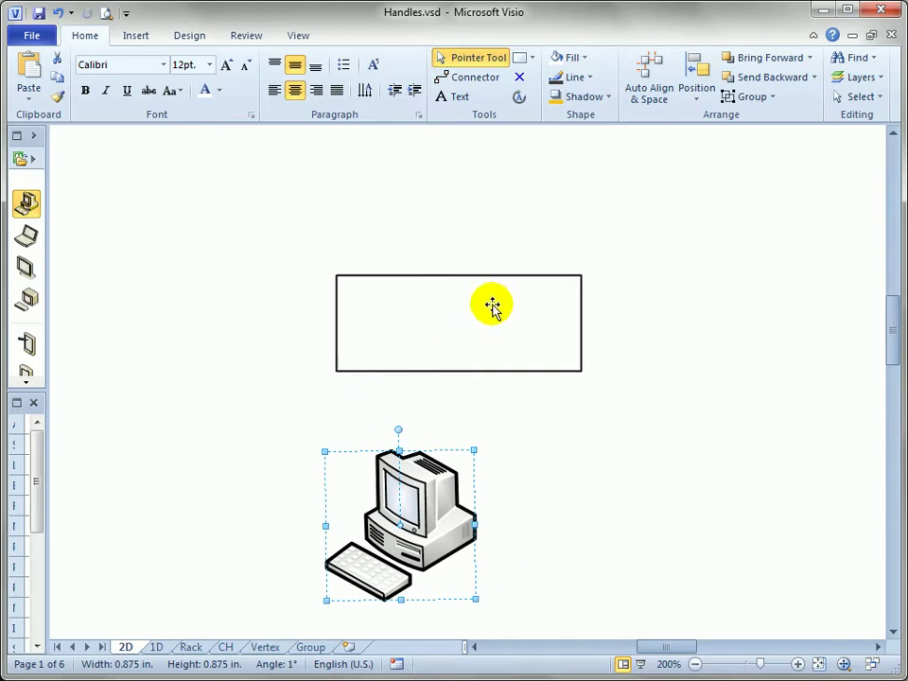
left_click(537, 369)
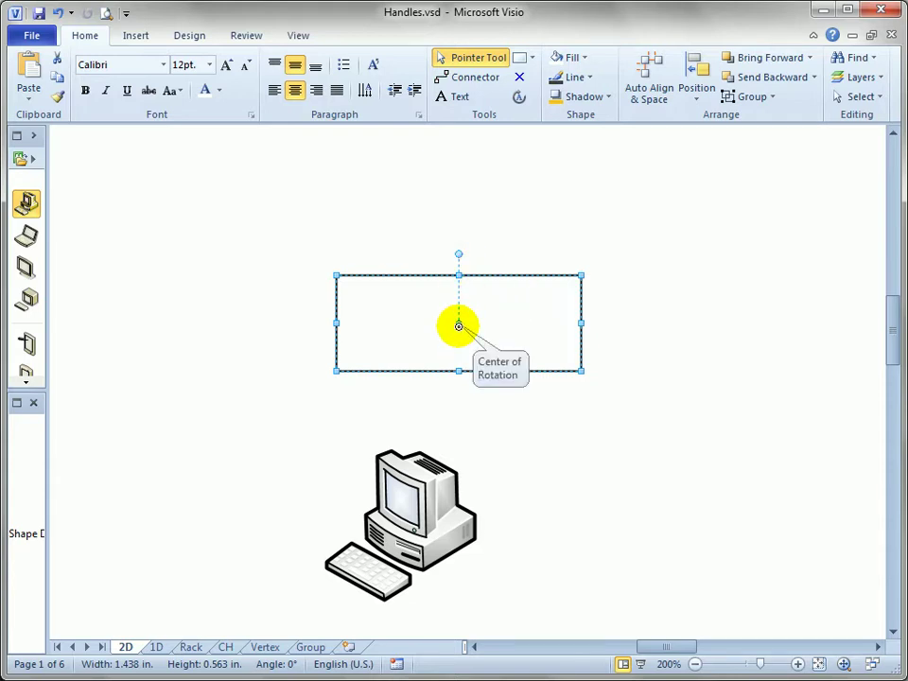
left_click(457, 323)
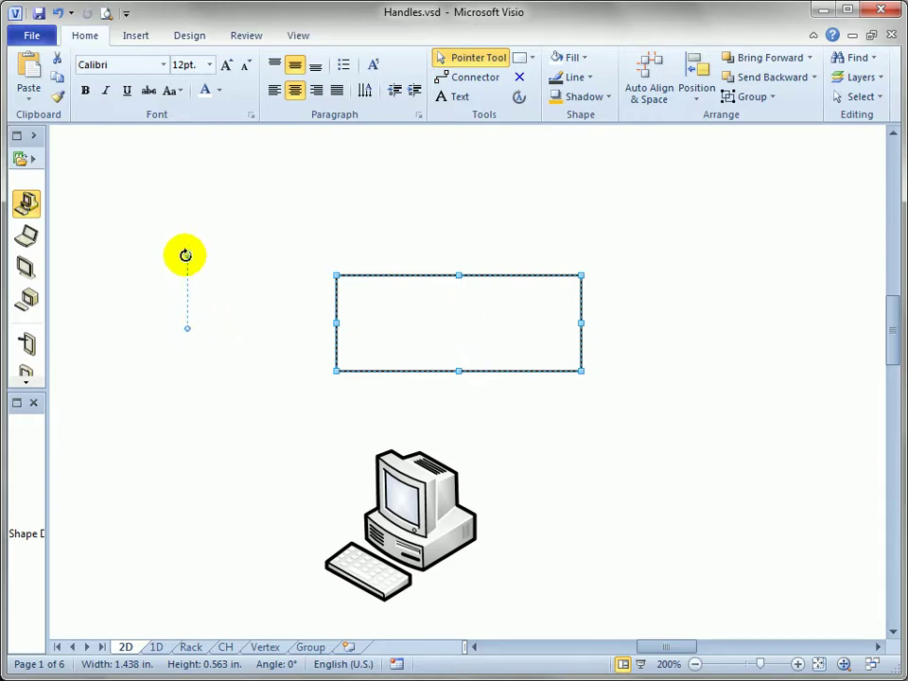
mouse_move(185, 250)
left_mouse_down()
mouse_move(128, 255)
mouse_move(217, 270)
mouse_move(187, 255)
left_mouse_up()
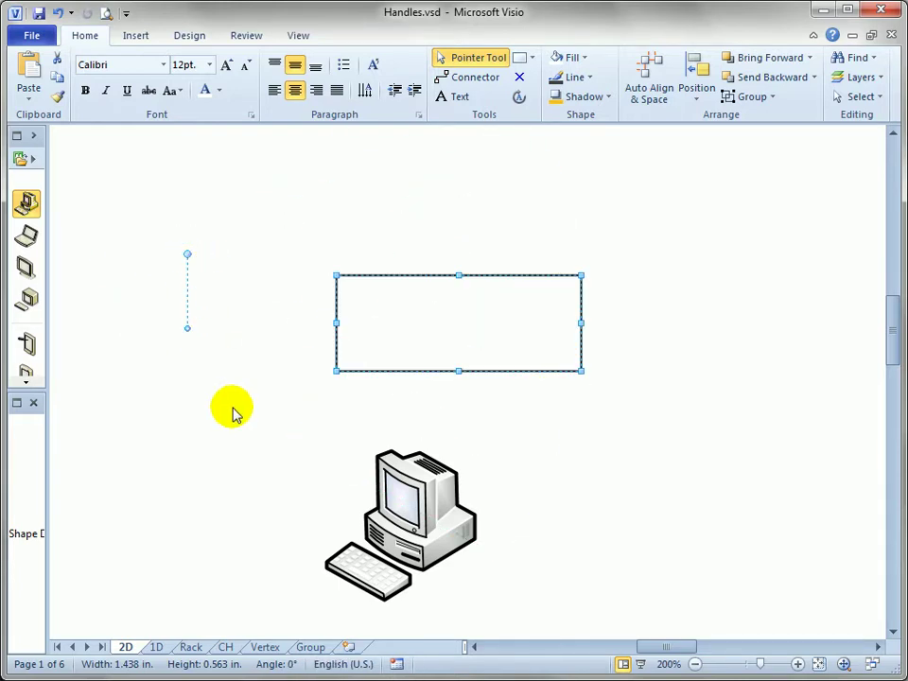
Step: Open the 1D page and stretch the straight line's upper-right end until it is about 4.348 in. long at 18.43°
left_click(156, 648)
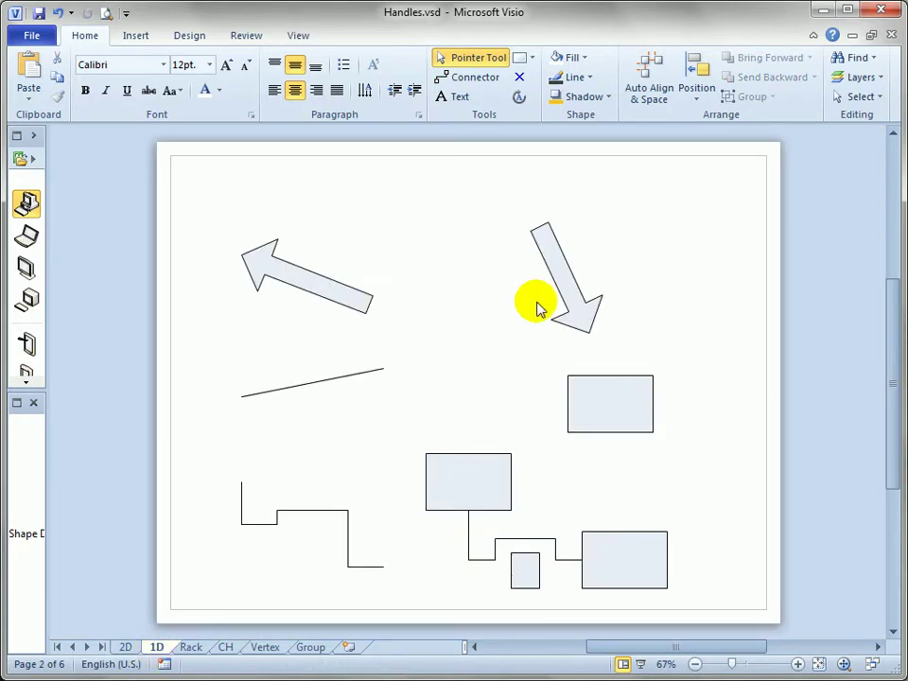
left_click(385, 360)
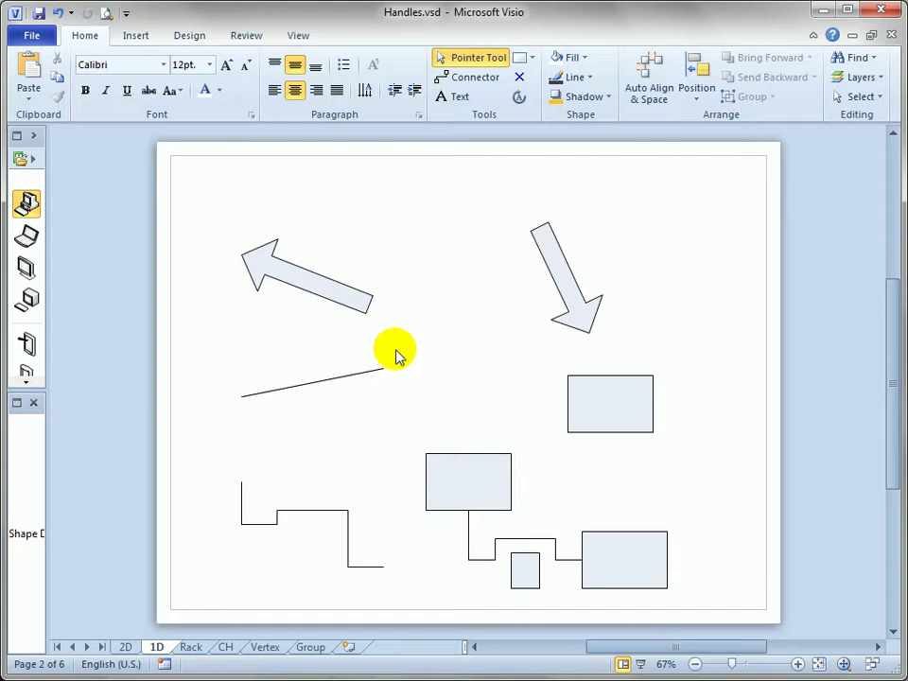
left_click(324, 387, "ctrl+shift")
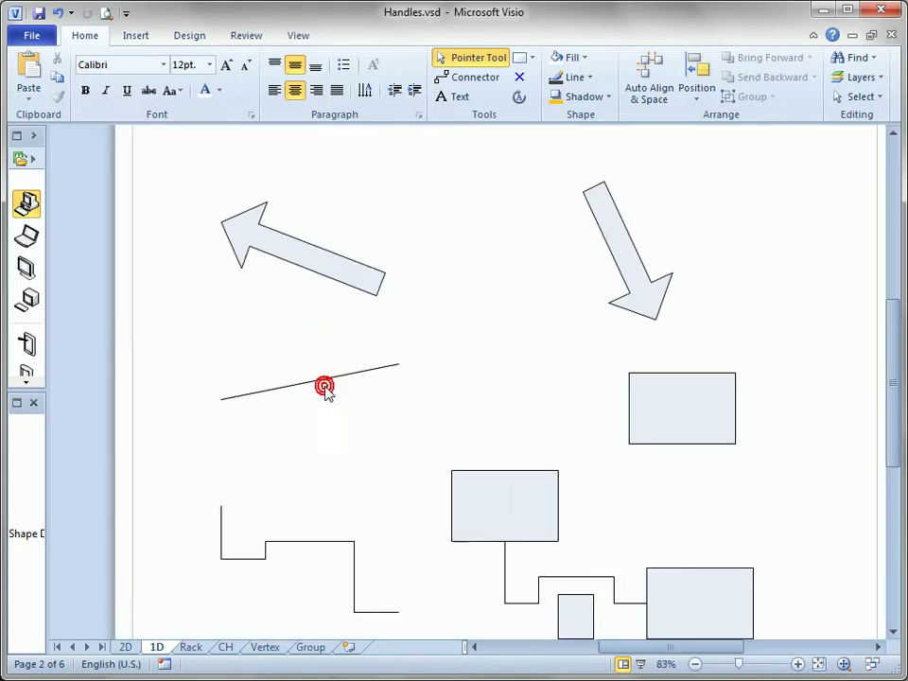
left_click(325, 378)
left_click_drag(397, 366, 513, 300)
left_click(383, 368)
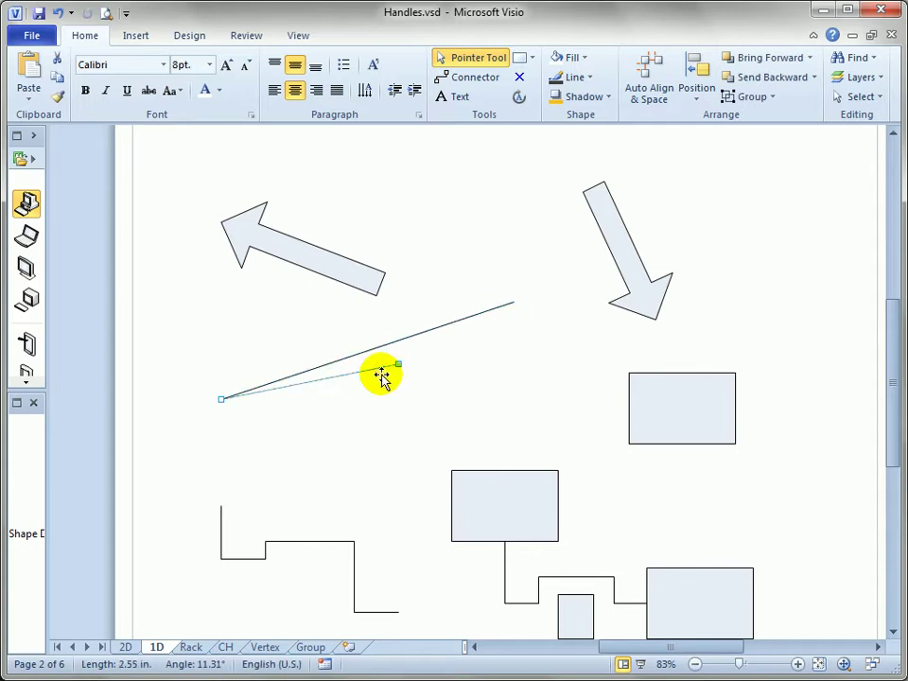
left_click(250, 388)
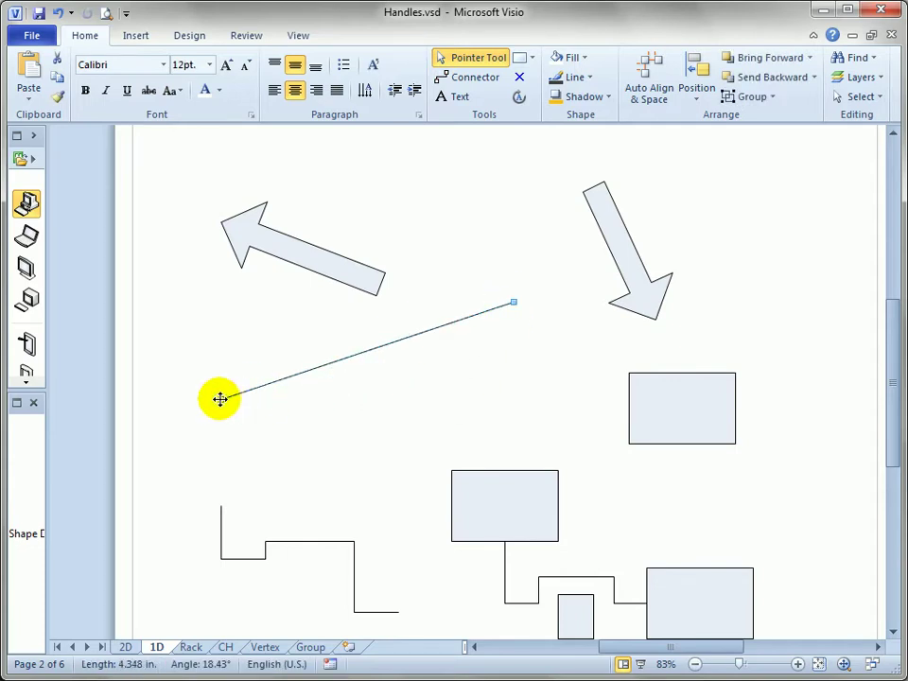
Step: Alternately move both endpoints of the straight line until it is about 1.677 in. long at -26.57°
left_click_drag(221, 399, 230, 373)
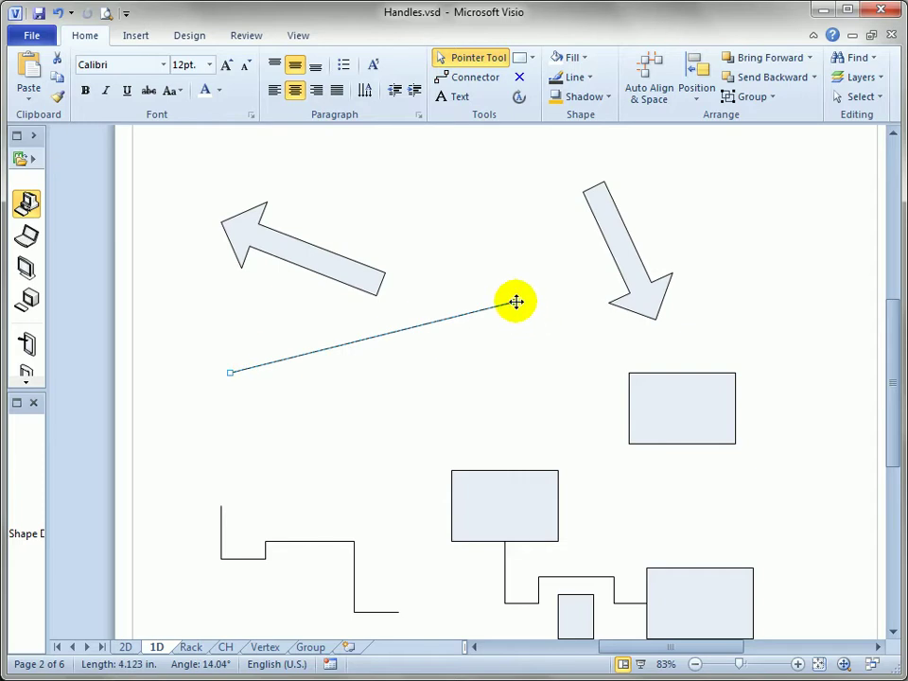
left_click_drag(514, 301, 380, 373)
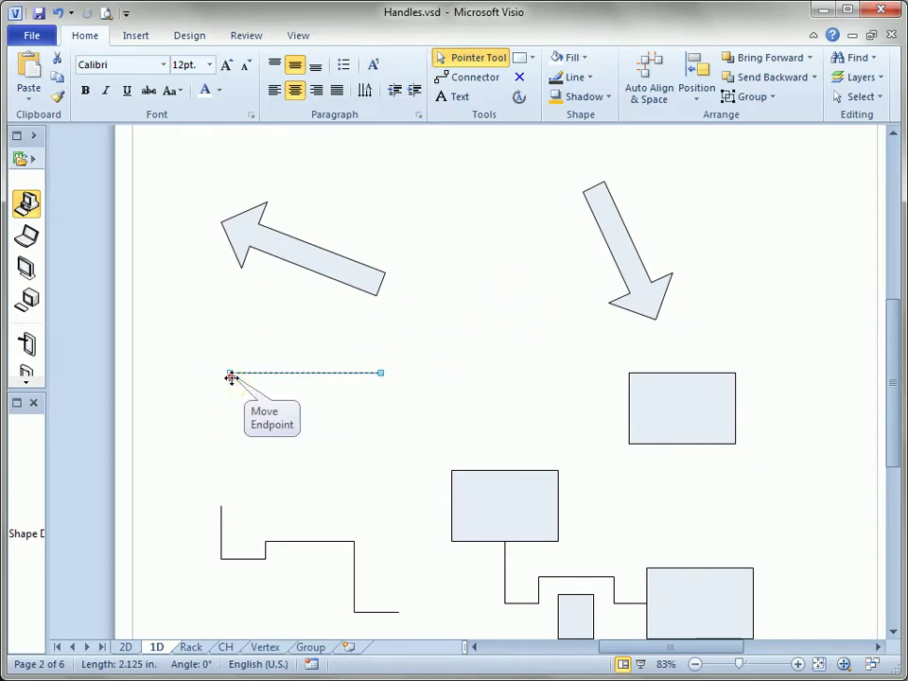
left_click_drag(230, 375, 222, 434)
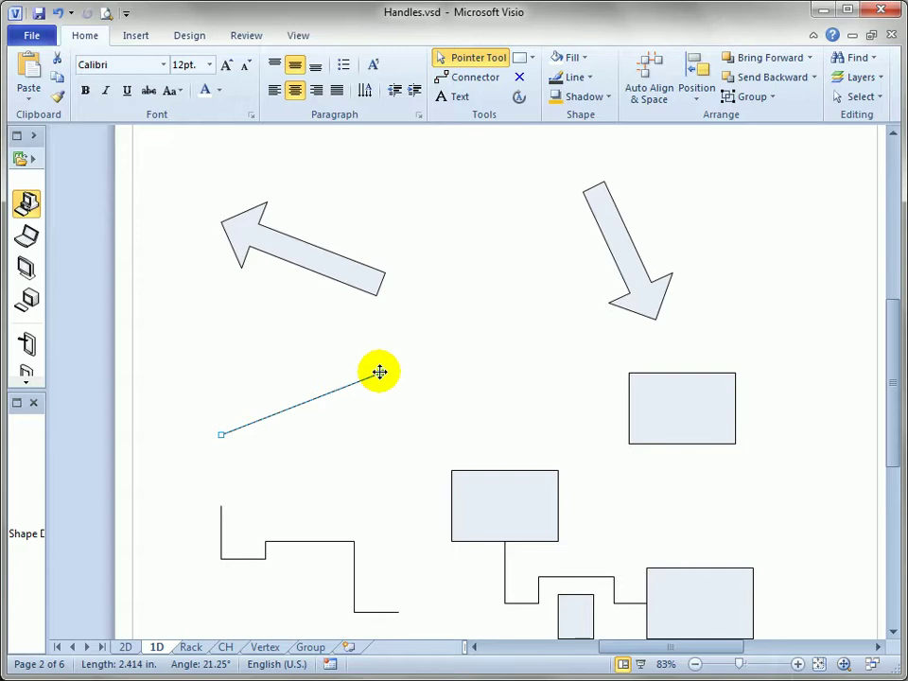
left_click_drag(380, 371, 459, 337)
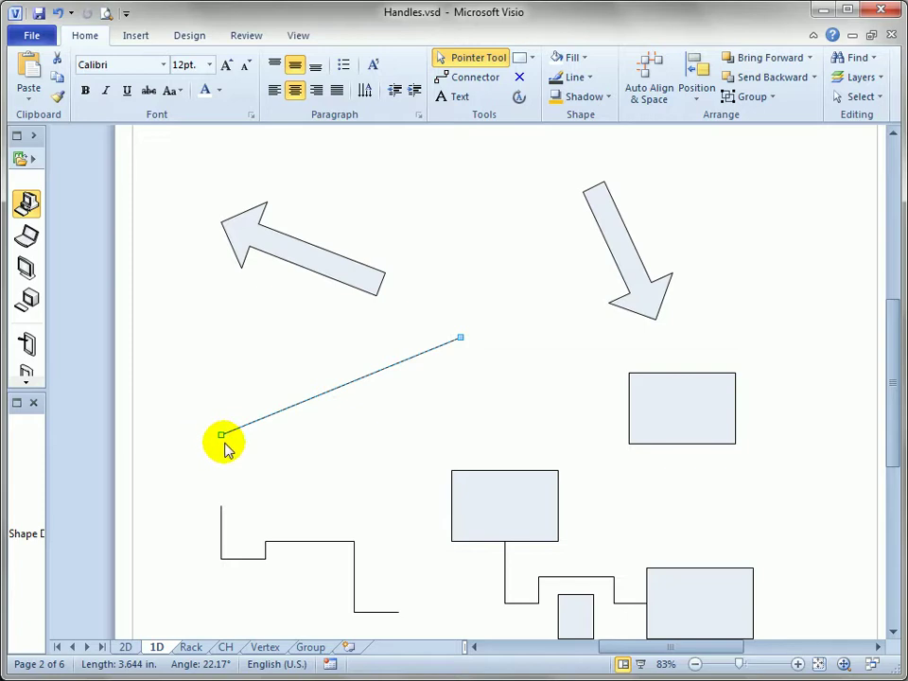
left_click_drag(219, 435, 230, 328)
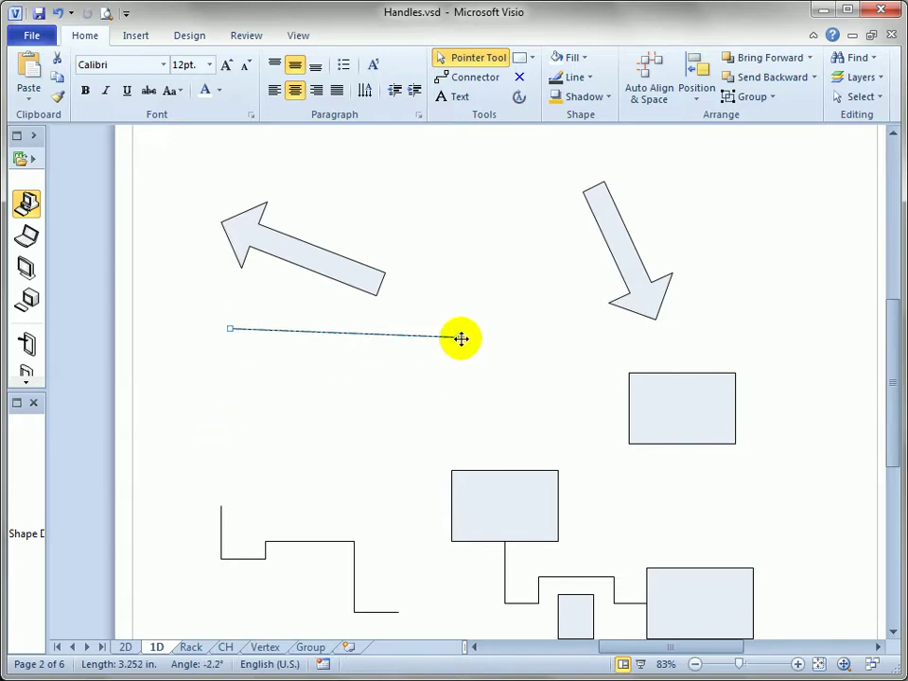
left_click_drag(462, 338, 399, 373)
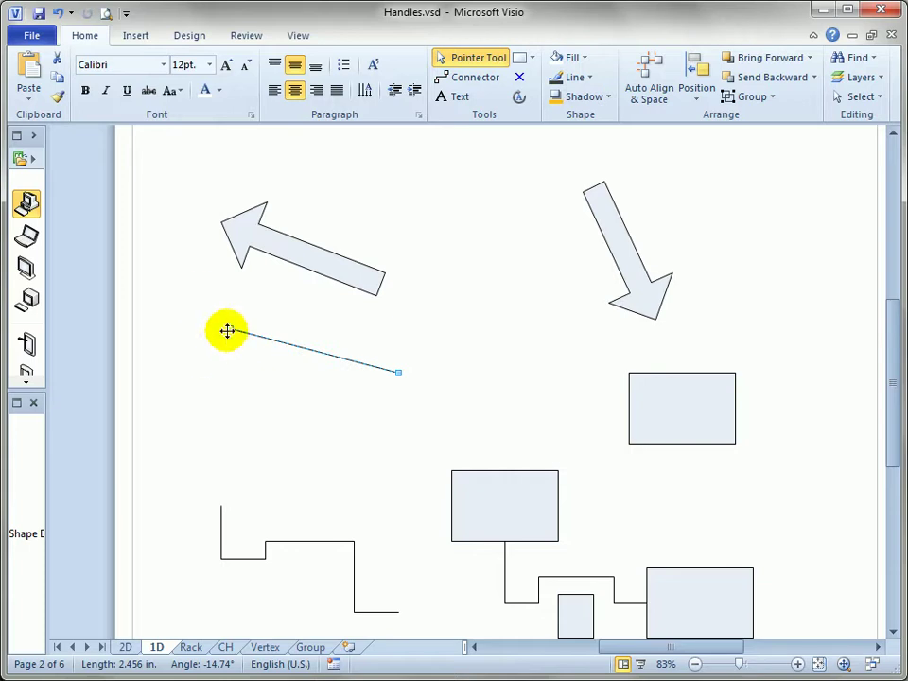
left_click_drag(227, 329, 230, 319)
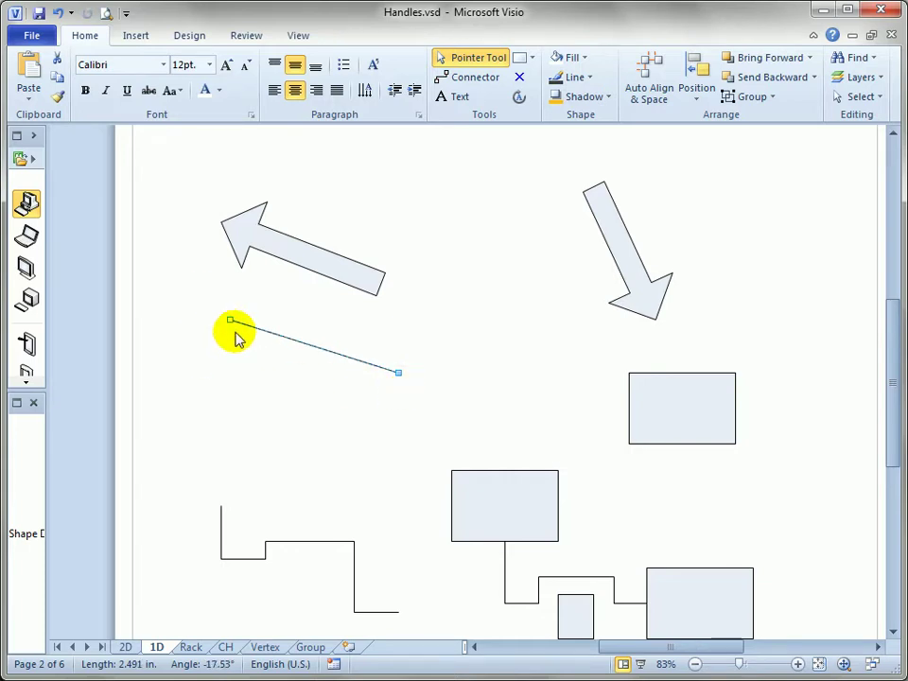
left_click_drag(404, 401, 337, 372)
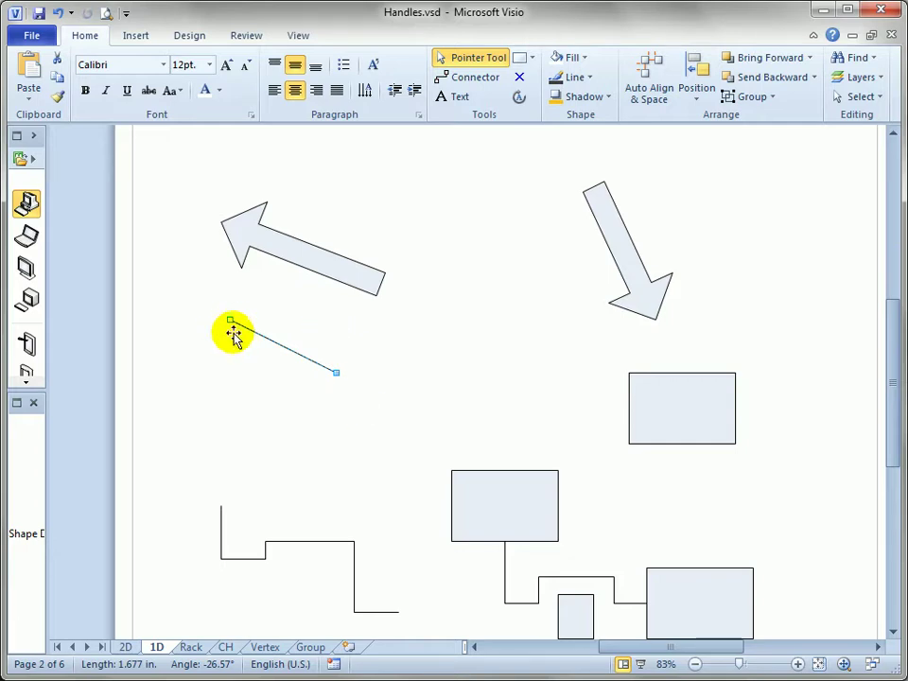
left_click(369, 330)
Step: Swing the upper-left block arrow's head to the opposite side and stretch the arrow to about 4.977 in. long at 11.59°
left_click(241, 233)
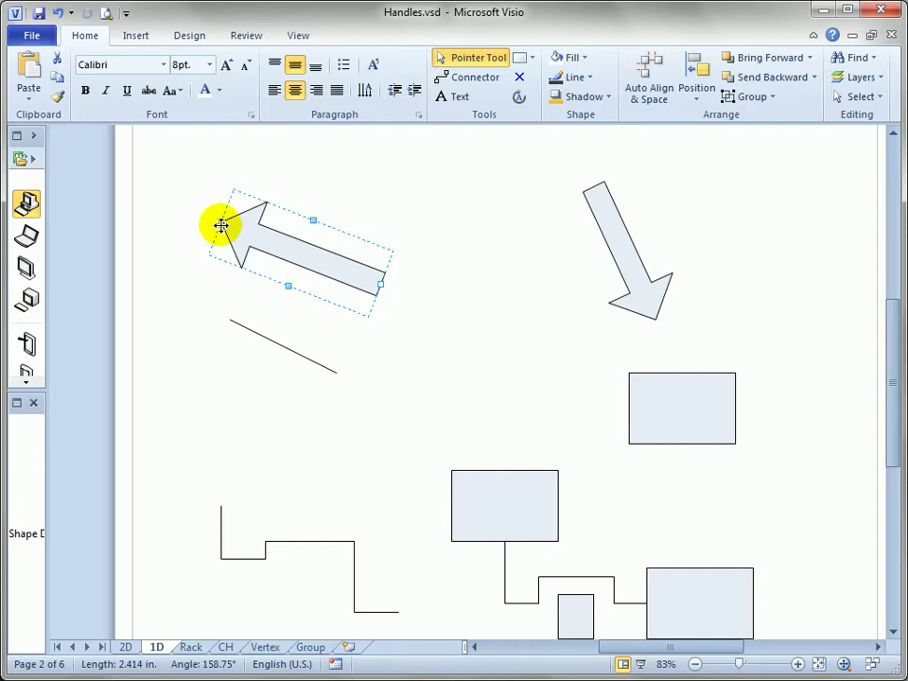
left_click_drag(223, 222, 565, 205)
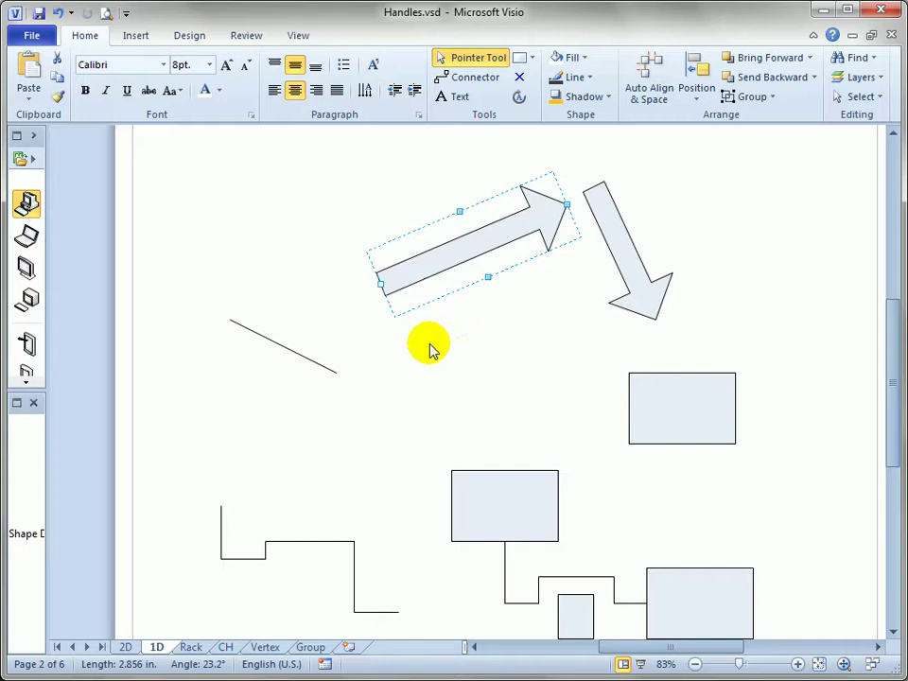
left_click_drag(379, 286, 219, 276)
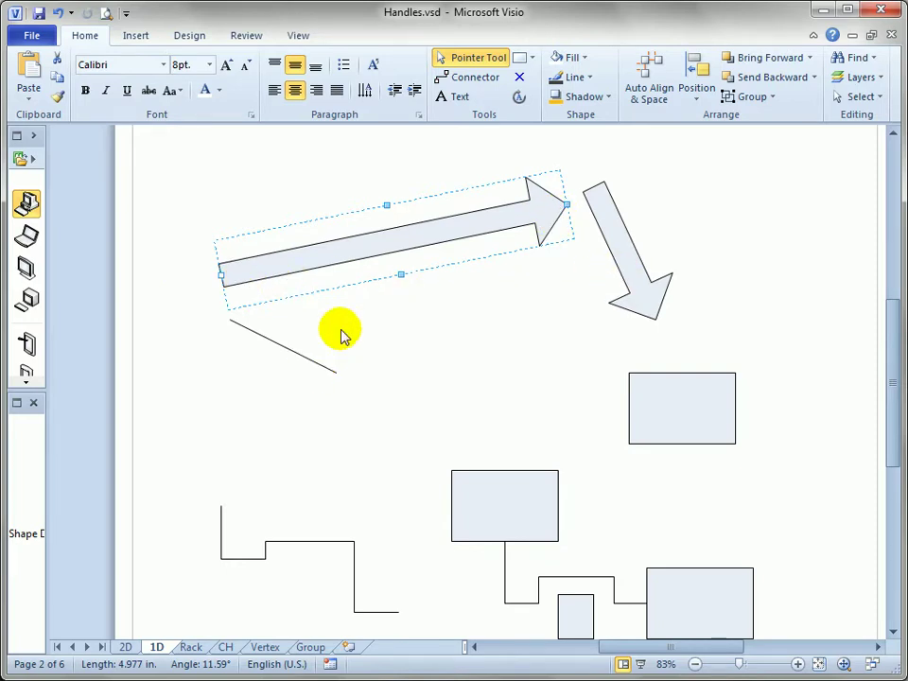
Step: Thicken the long block arrow with its side handle and shift it left, shortening it
left_click_drag(402, 279, 427, 298)
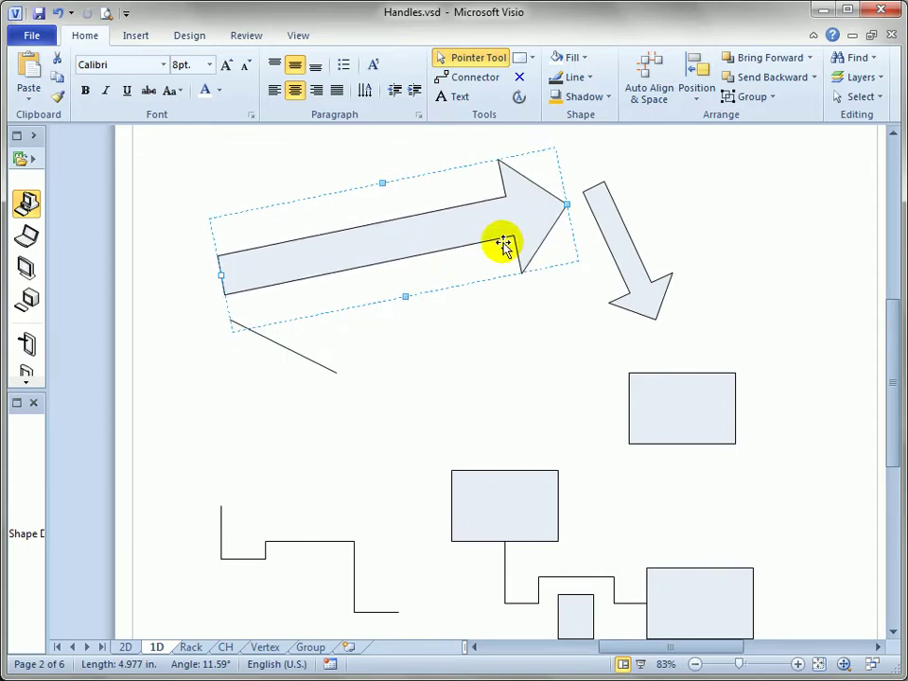
left_click_drag(546, 213, 493, 211)
left_click(400, 459)
Step: Reshape the loose connector by lowering its lower-left segment, raising its top segment and shifting the short vertical segment right
scroll(303, 592, "down", 2)
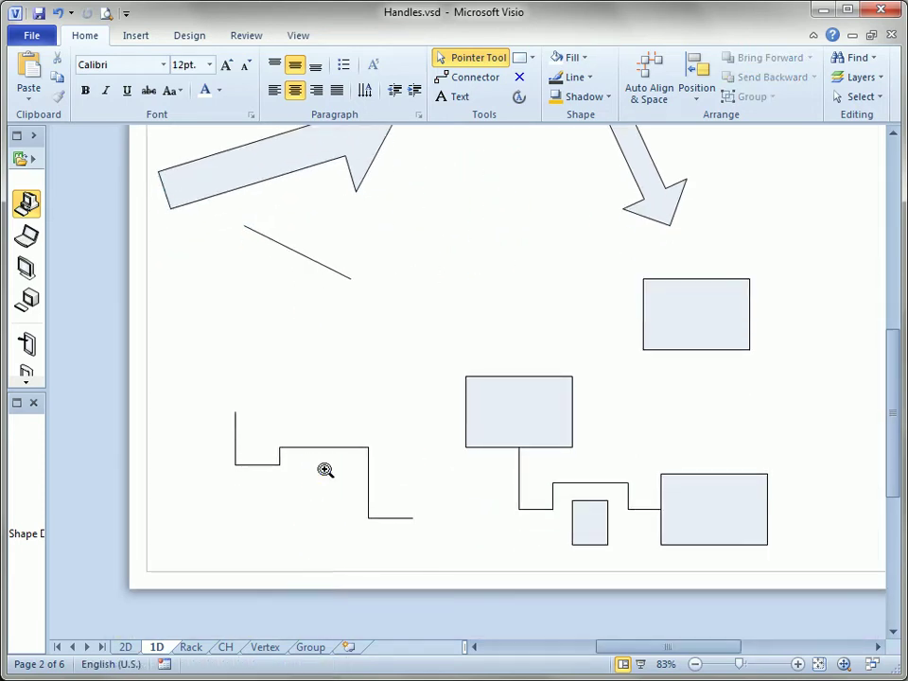
left_click(321, 470, "ctrl+shift")
left_click(323, 468, "ctrl+shift")
left_click(309, 436)
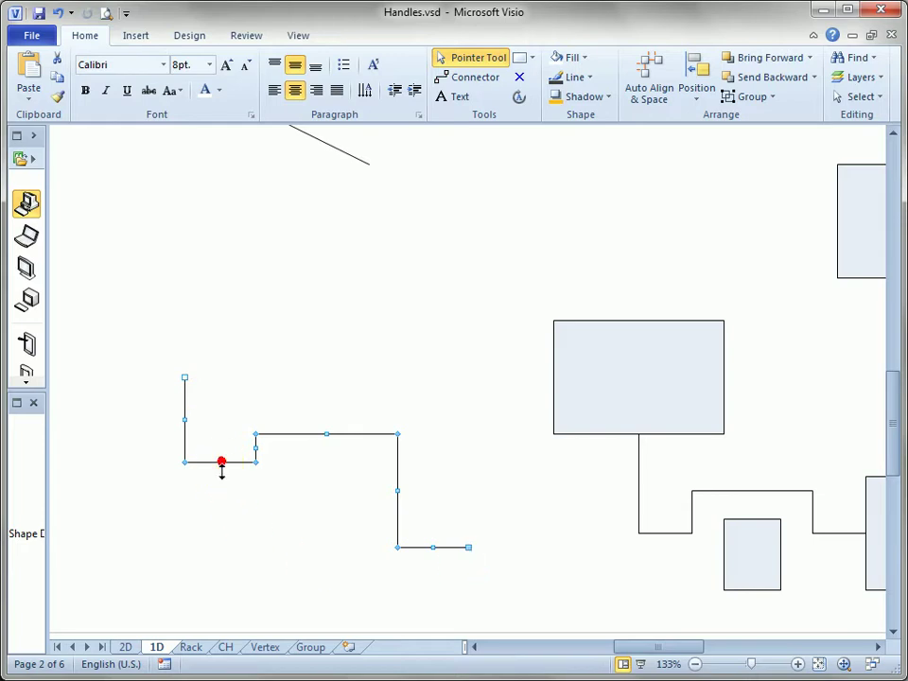
left_click_drag(222, 482, 221, 502)
left_click_drag(330, 412, 330, 394)
left_click_drag(302, 451, 300, 451)
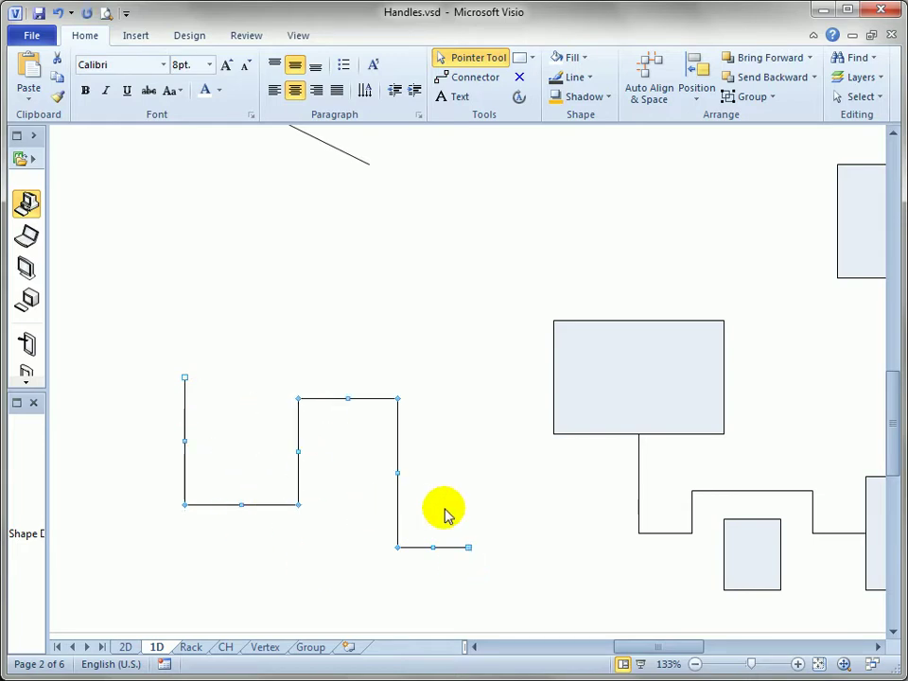
left_click(541, 491)
Step: Move the rectangle glued to the connector's start up and to the left
left_click_drag(600, 570, 360, 515)
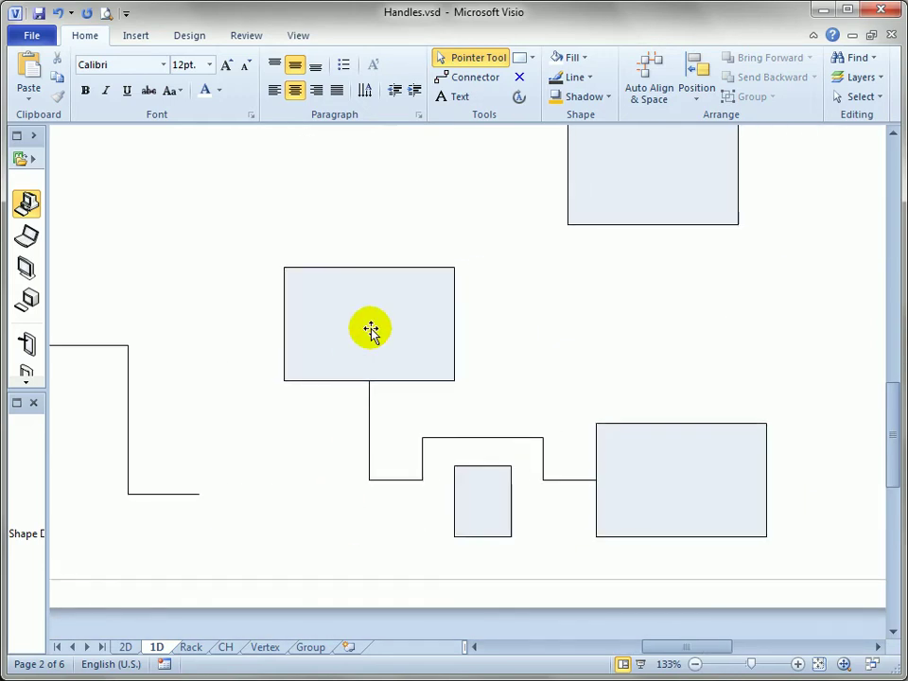
left_click_drag(379, 324, 382, 280)
left_click_drag(383, 279, 297, 312)
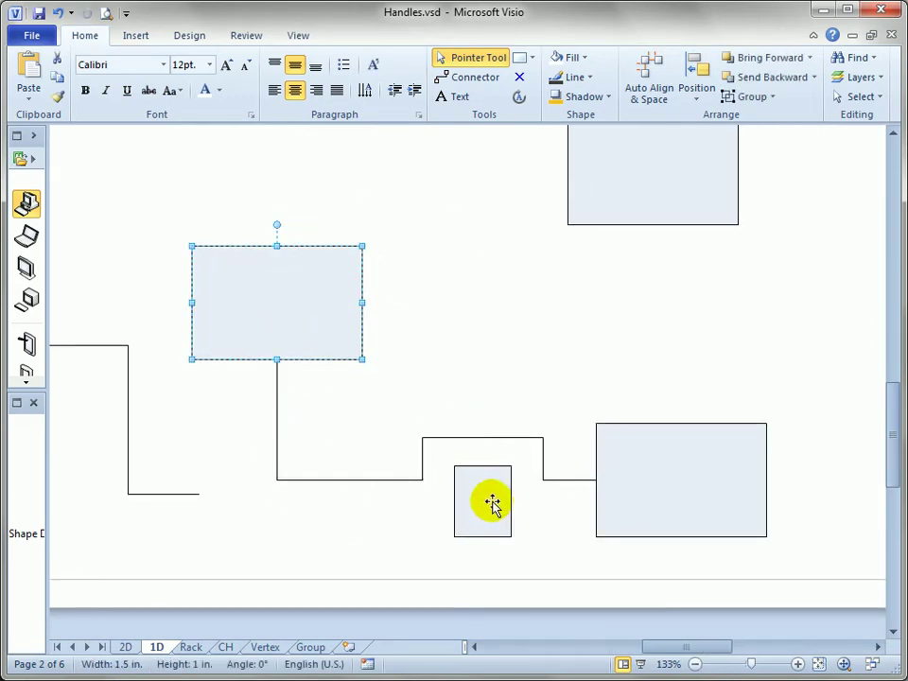
Step: Pull the glued connector's bump tighter around the small rectangle and move and widen that rectangle toward the upper left
left_click(477, 437)
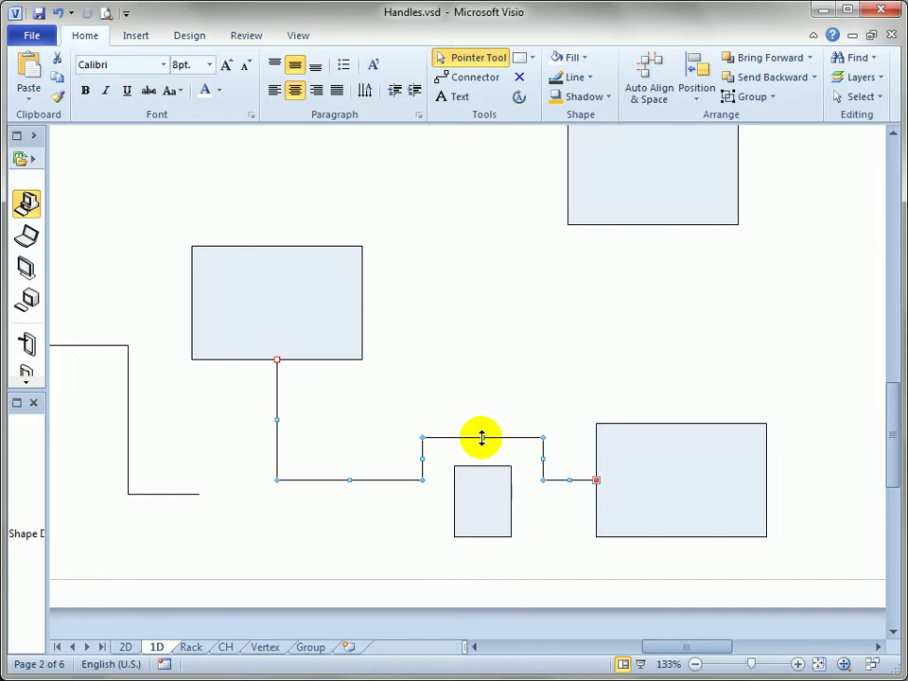
left_click_drag(484, 453, 441, 464)
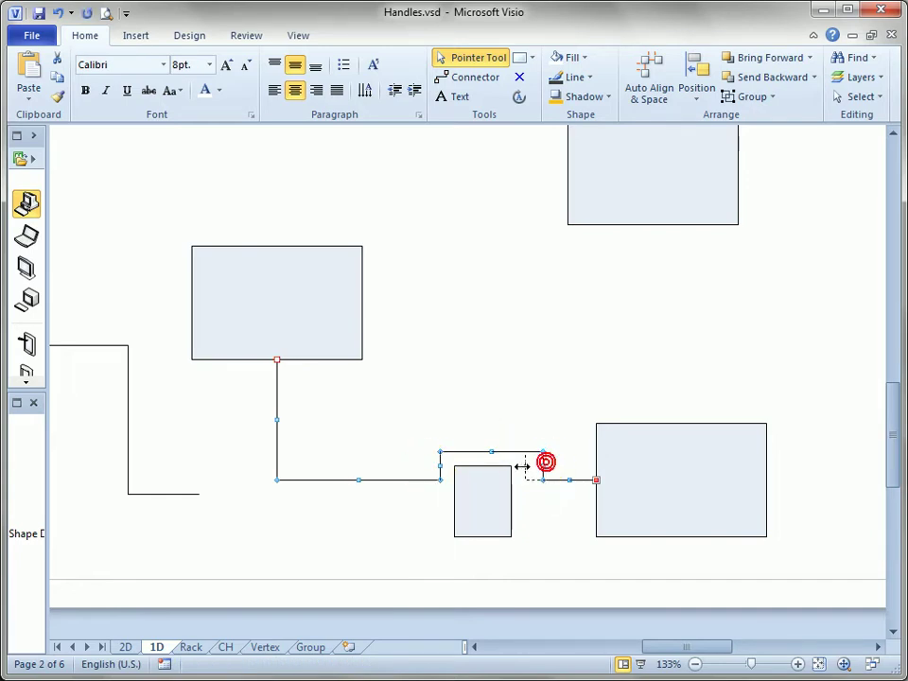
left_click(485, 397)
left_click_drag(484, 496, 440, 408)
left_click(526, 381)
Step: Move the head endpoint of the downward block arrow slightly up and to the right
scroll(529, 381, "up", 6)
scroll(530, 381, "right", 3)
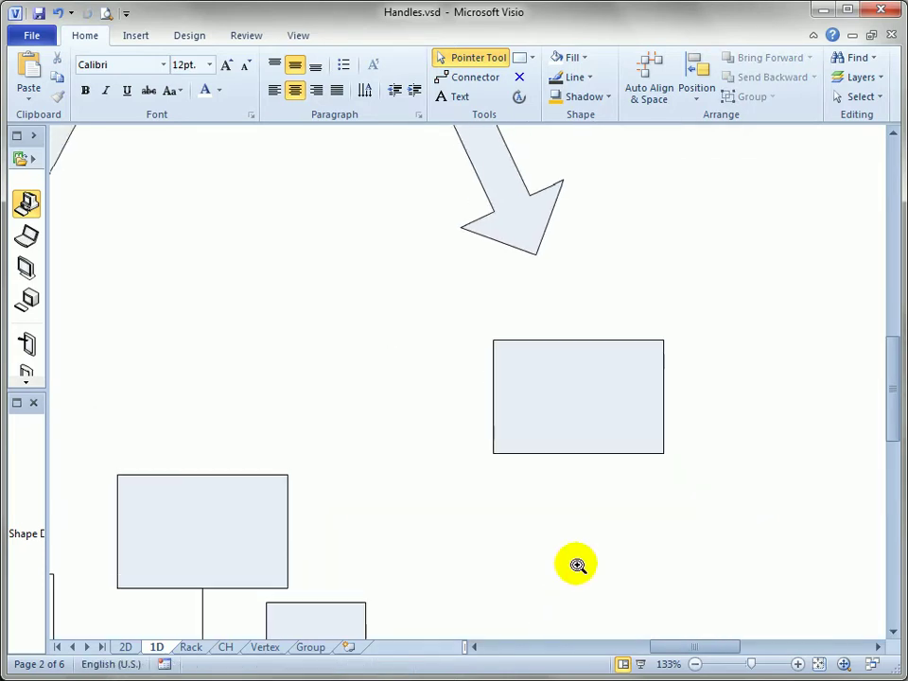
left_click_drag(557, 325, 539, 361)
left_click(461, 335)
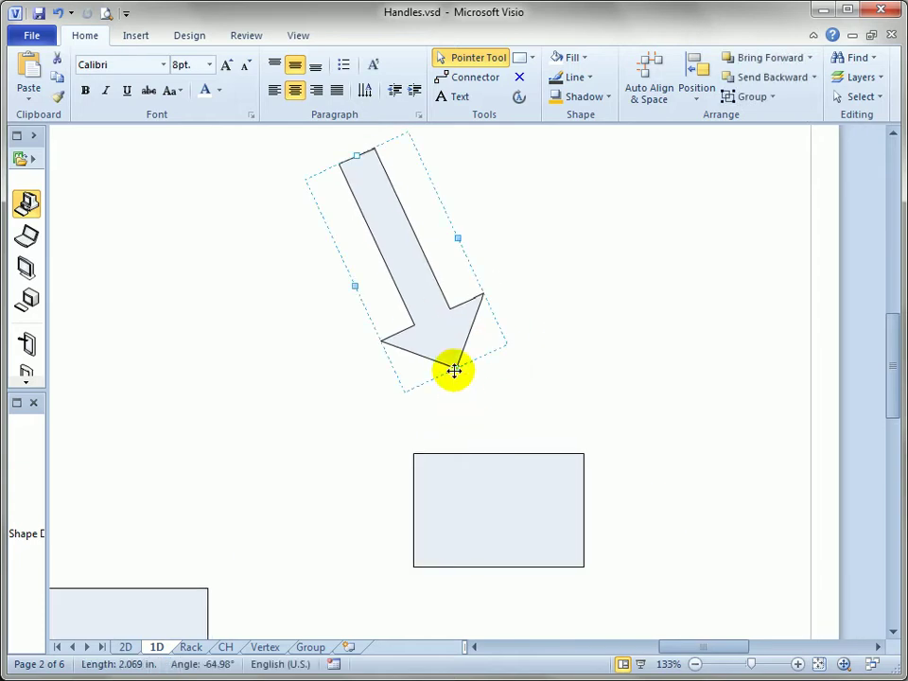
left_click_drag(454, 370, 492, 355)
Step: Place a PC shape from the stencil on the page to the left of the downward block arrow
left_click(496, 499)
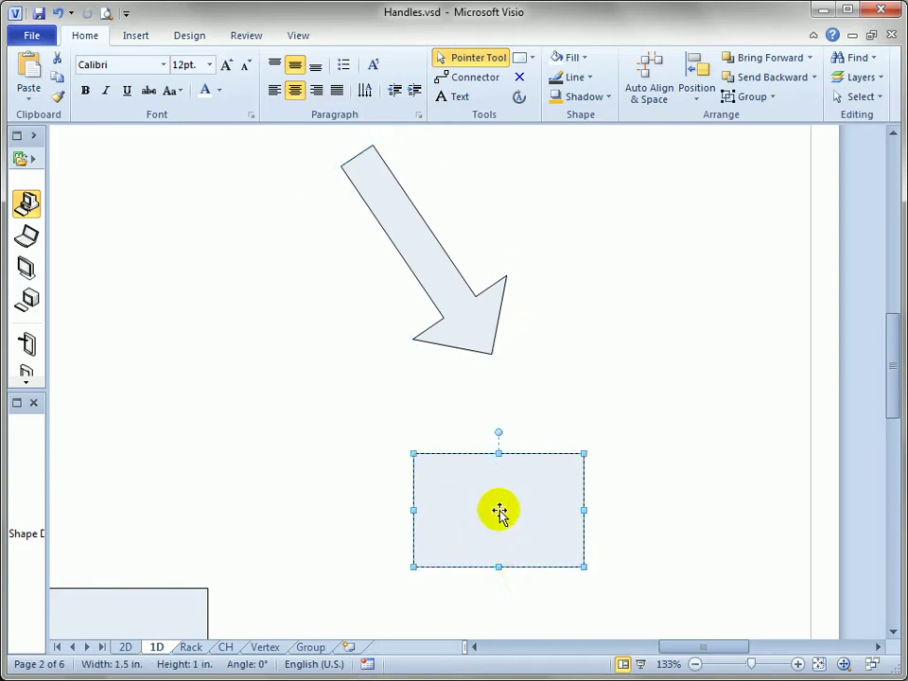
left_click(346, 478)
left_click_drag(28, 215, 217, 348)
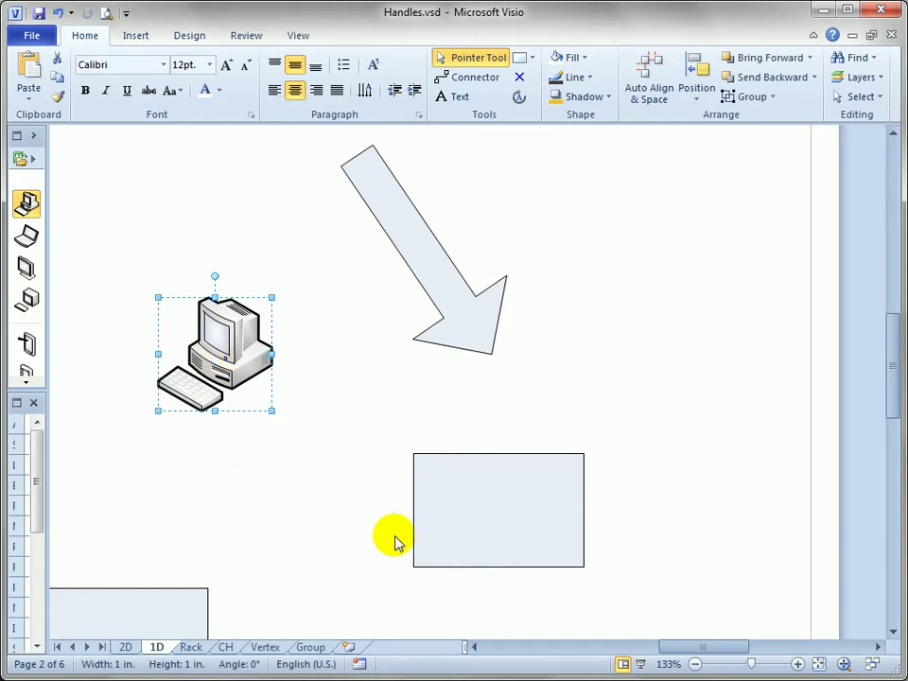
Step: Examine the connection points on the rectangle below the arrow and on the PC shape using the Connection Point tool
left_click(547, 534)
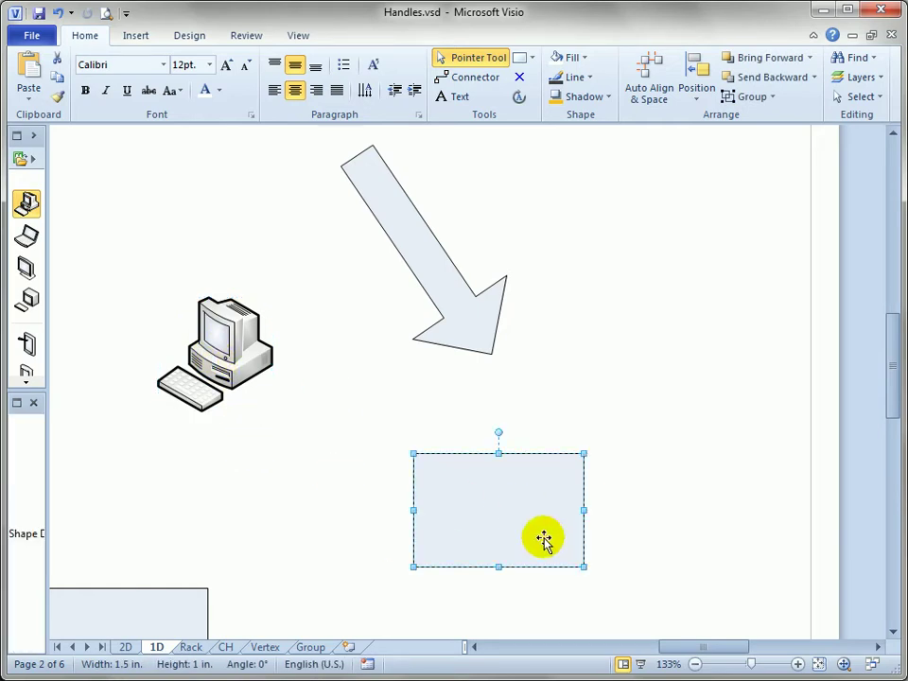
left_click(520, 80)
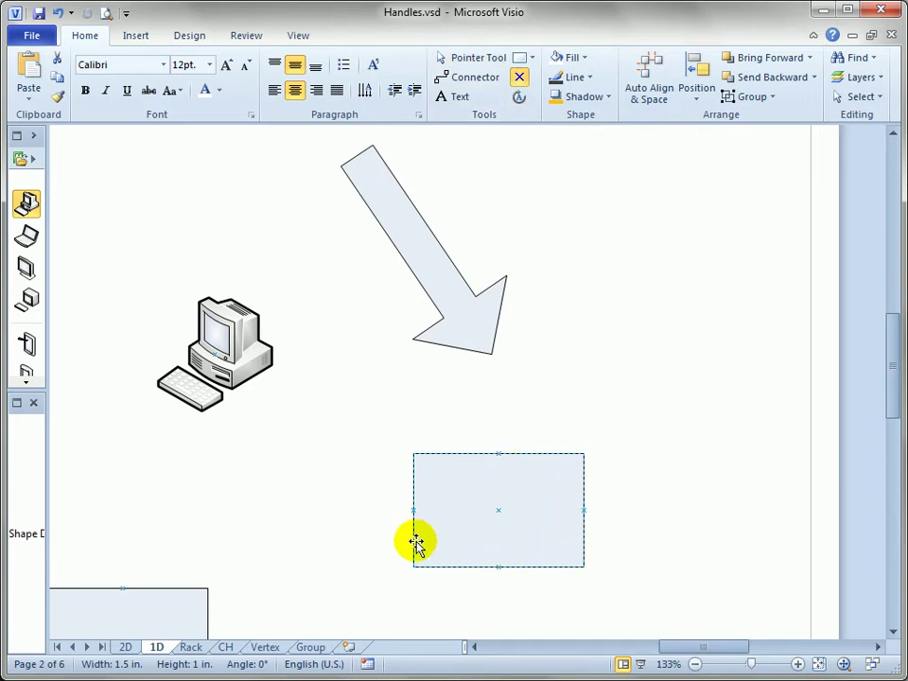
left_click(236, 336)
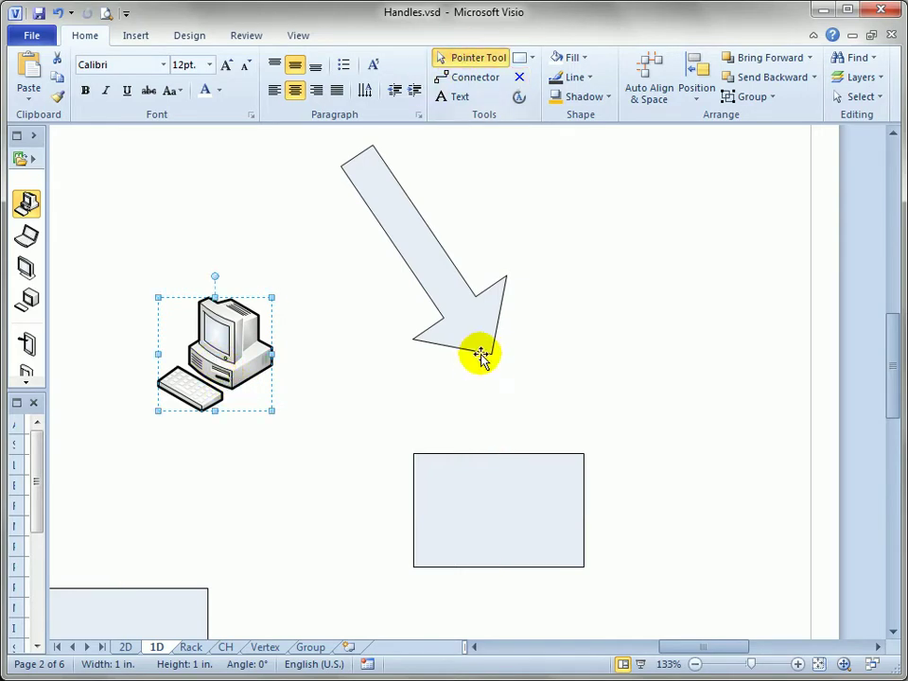
Step: Glue the block arrow's head to the rectangle's top-center connection point and move the rectangle up and to the right
left_click(473, 319)
left_click_drag(494, 355, 498, 452)
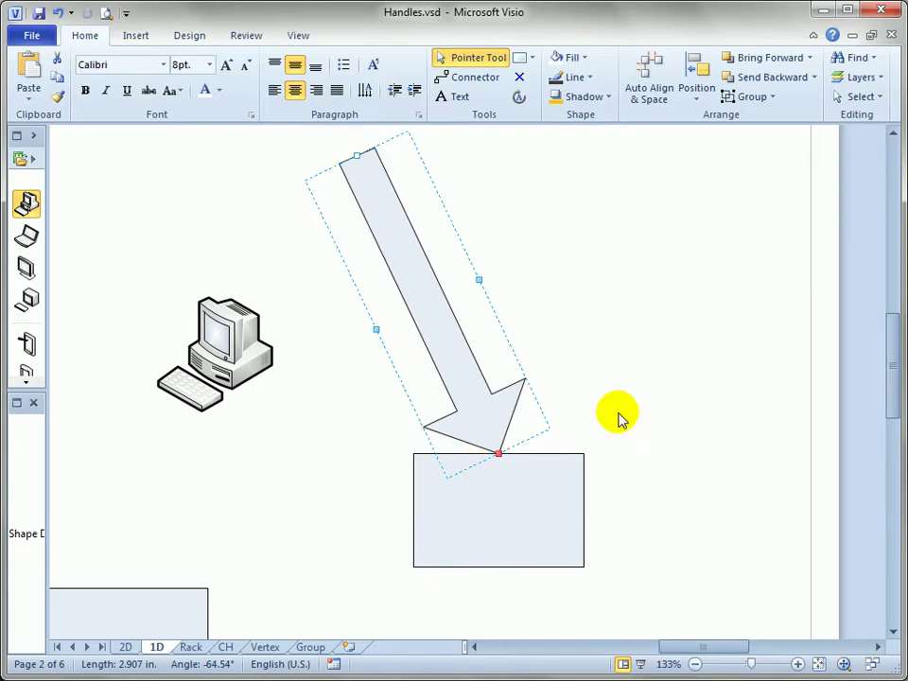
left_click(520, 523)
left_click_drag(520, 523, 595, 310)
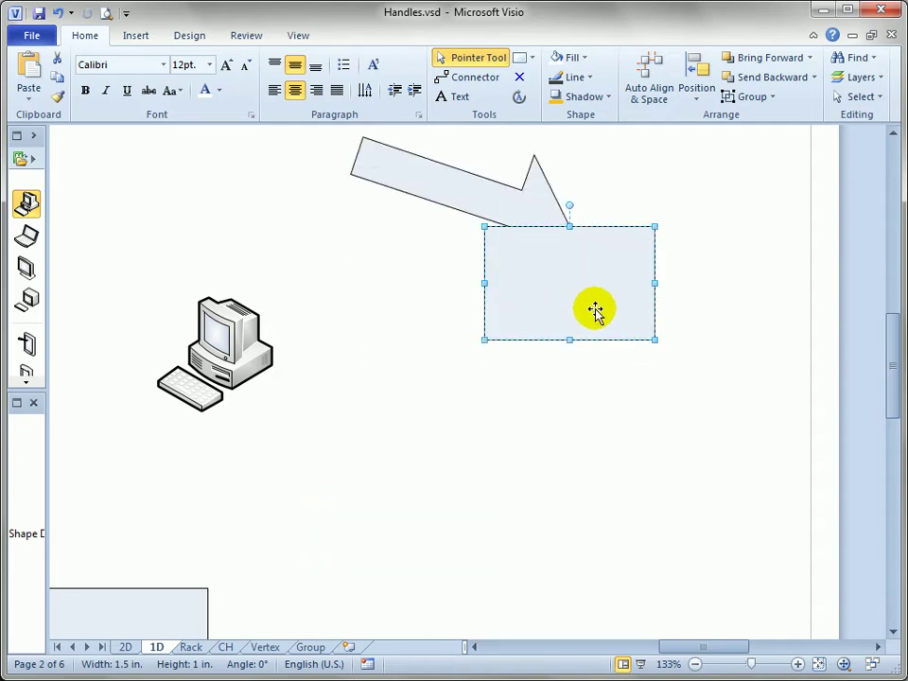
Step: Bring the block arrow in front of the rectangle and move the rectangle down and left, below the arrow's tail
right_click(530, 220)
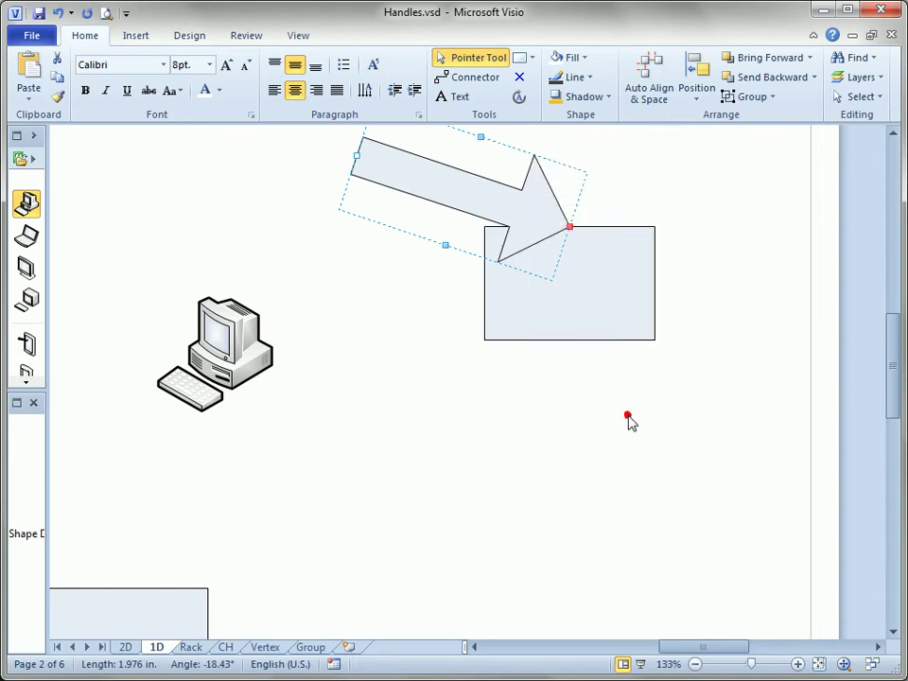
left_click(600, 331)
left_click_drag(591, 296, 429, 495)
Step: Move the glued block arrow's free tail endpoint slightly down and to the left
left_click(363, 321)
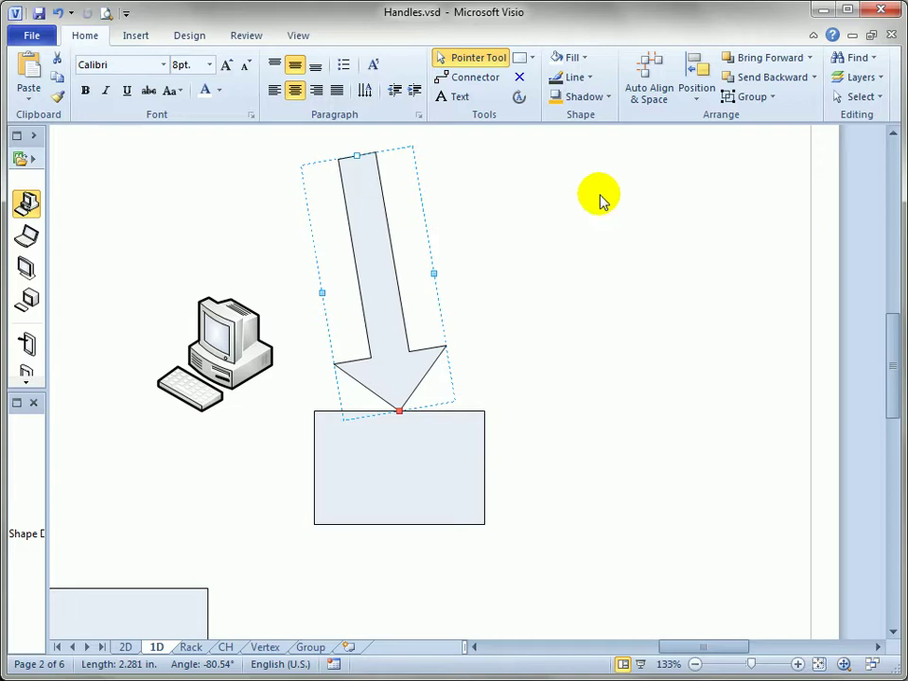
left_click_drag(358, 155, 329, 182)
left_click(219, 449)
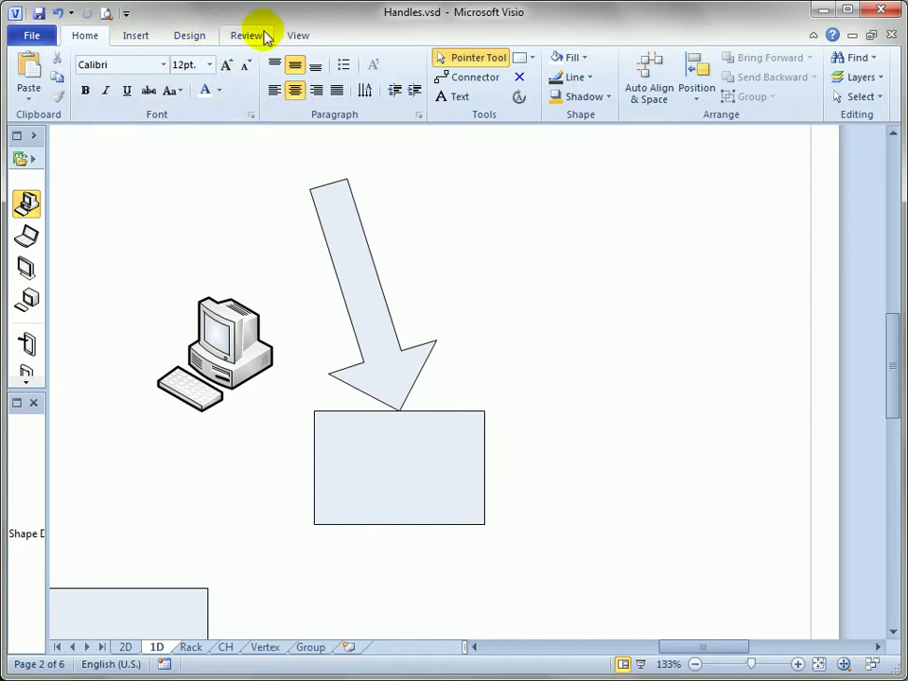
Step: Show the rulers and add a vertical guide at about 8.6 in. and a horizontal guide at about 6.2 in
left_click(297, 36)
left_click(66, 64)
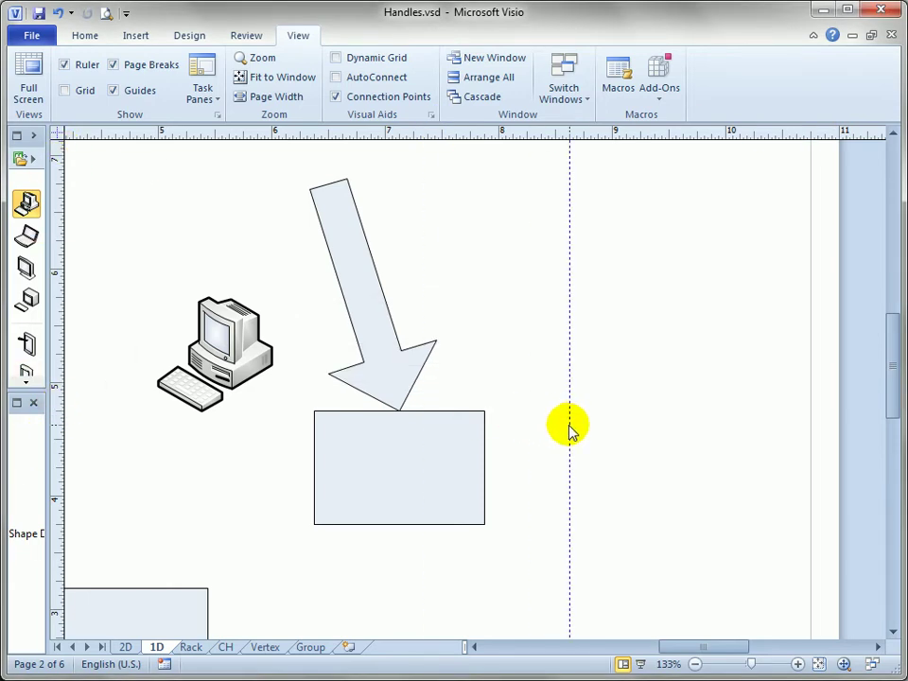
left_click_drag(570, 430, 571, 428)
left_click_drag(671, 174, 723, 254)
Step: Move the horizontal guide up to about 6.5 in. on the vertical ruler
left_click(703, 386)
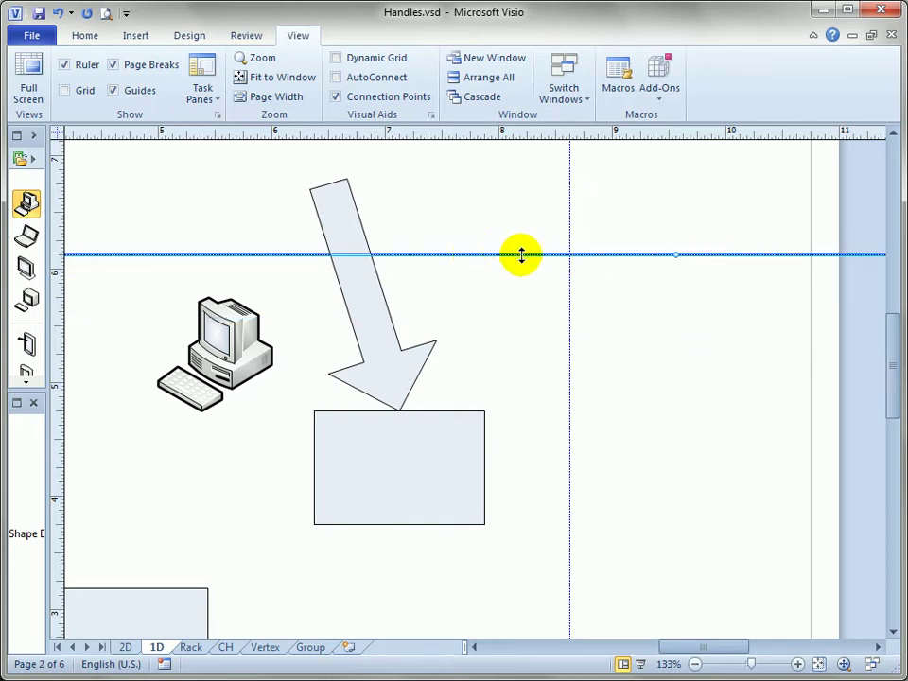
left_click(624, 280)
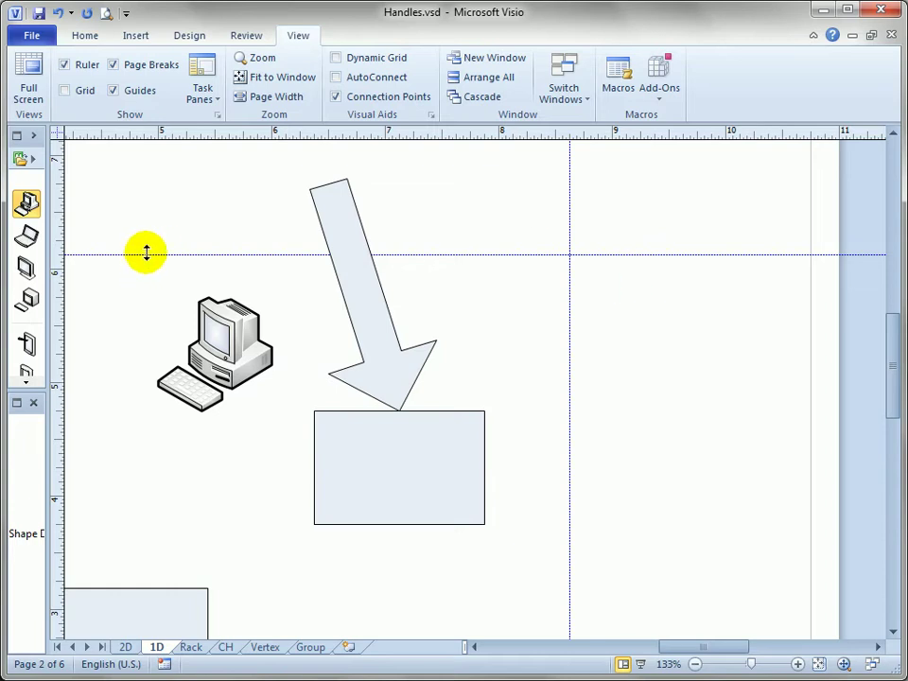
left_click_drag(147, 252, 229, 254)
left_click(625, 379)
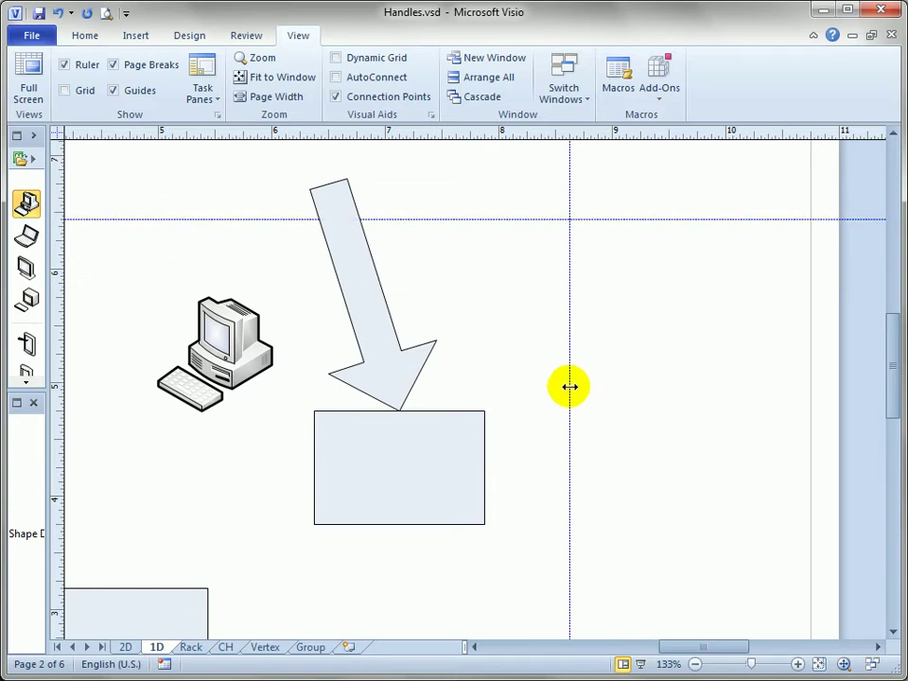
Step: Glue the computer's top edge to the horizontal guide near the page's right edge, and move the guide down to about 5.9 in
left_click(83, 35)
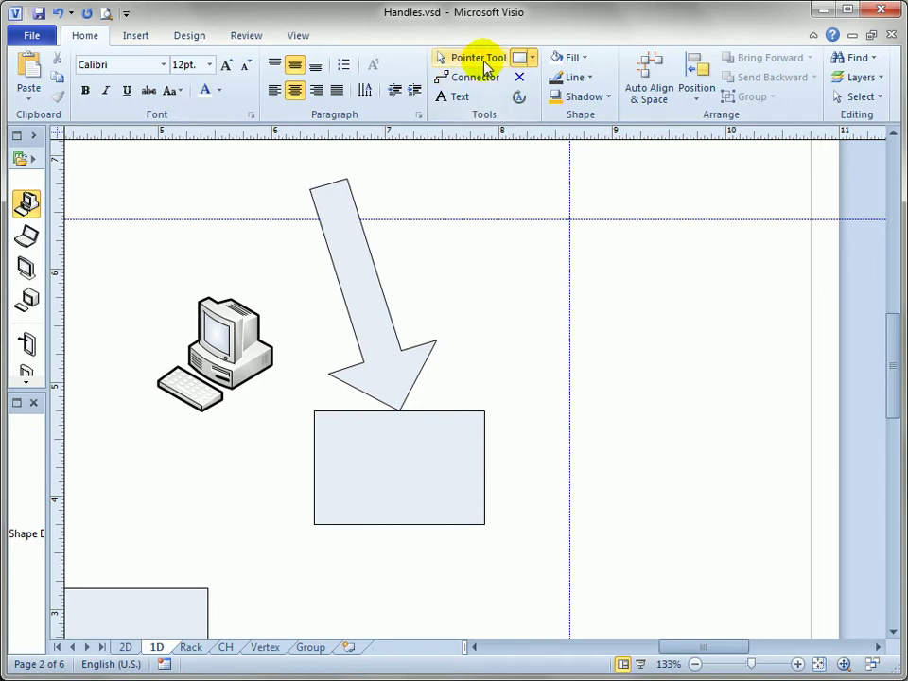
left_click_drag(236, 324, 688, 288)
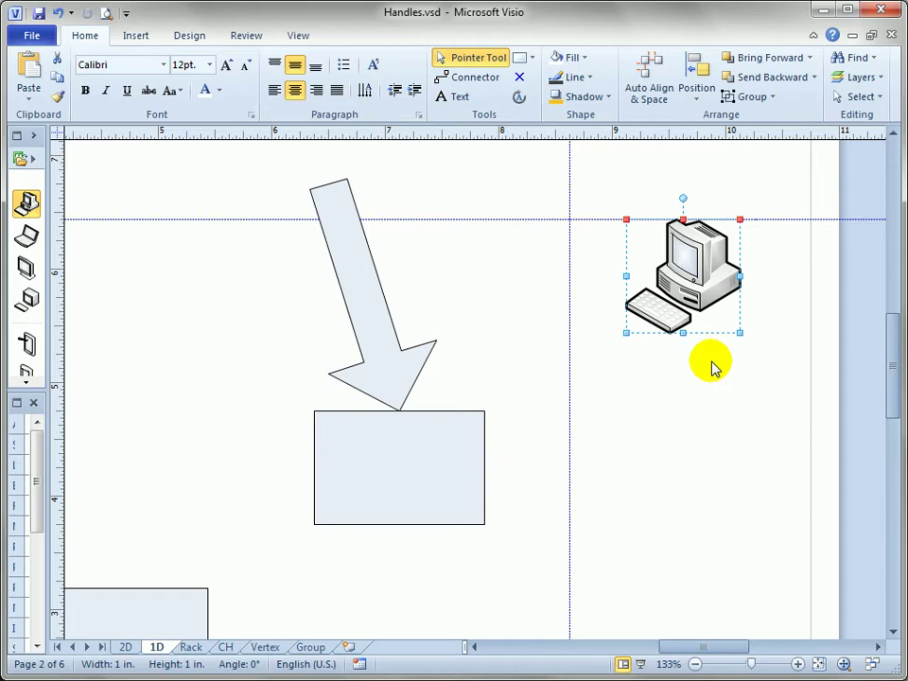
left_click(800, 304)
left_click_drag(516, 220, 514, 282)
Step: Reglue the computer to the horizontal guide by its middle and raise the guide to about 6.4 in
left_click_drag(707, 333, 685, 289)
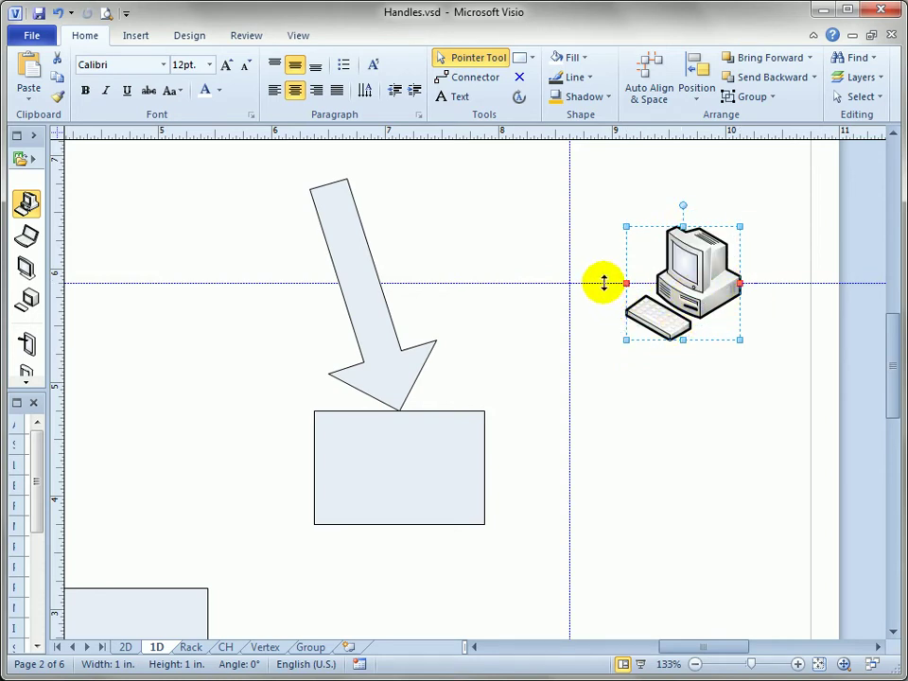
left_click_drag(604, 282, 619, 232)
left_click(624, 325)
Step: Add two copies of the computer along the horizontal guide, one against the vertical guide and one over the block arrow's tail
left_click(709, 254)
left_click_drag(709, 253, 364, 261)
left_click(652, 304)
mouse_move(762, 232)
left_mouse_down()
mouse_move(781, 448)
mouse_move(751, 235)
left_mouse_up()
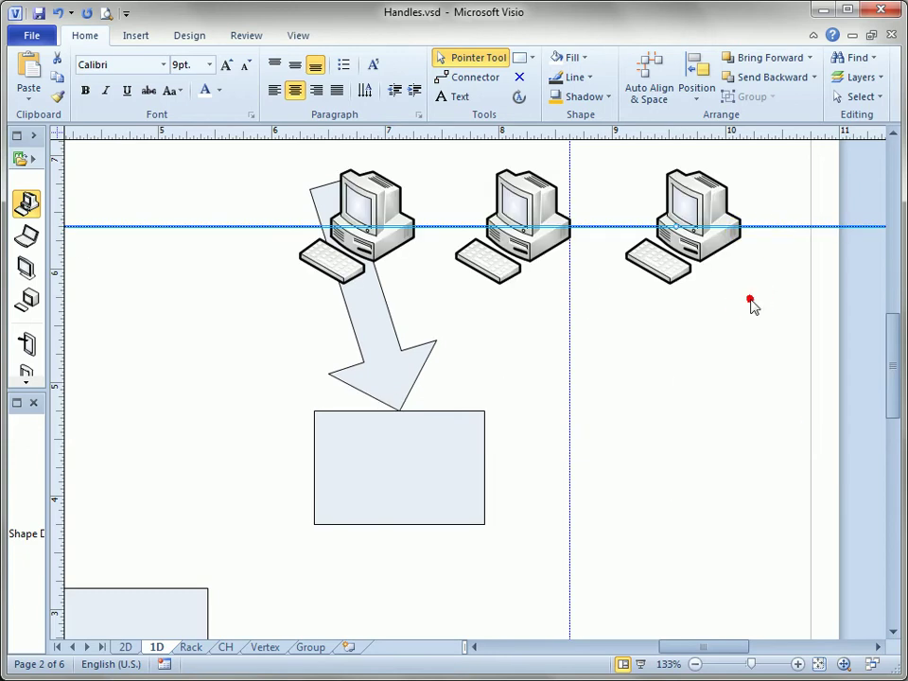
left_click(750, 300)
Step: Copy the block arrow to the open area below the computers and glue the copy's tail endpoint to the vertical guide
right_click(404, 366, "ctrl+shift")
left_click_drag(393, 346, 583, 458)
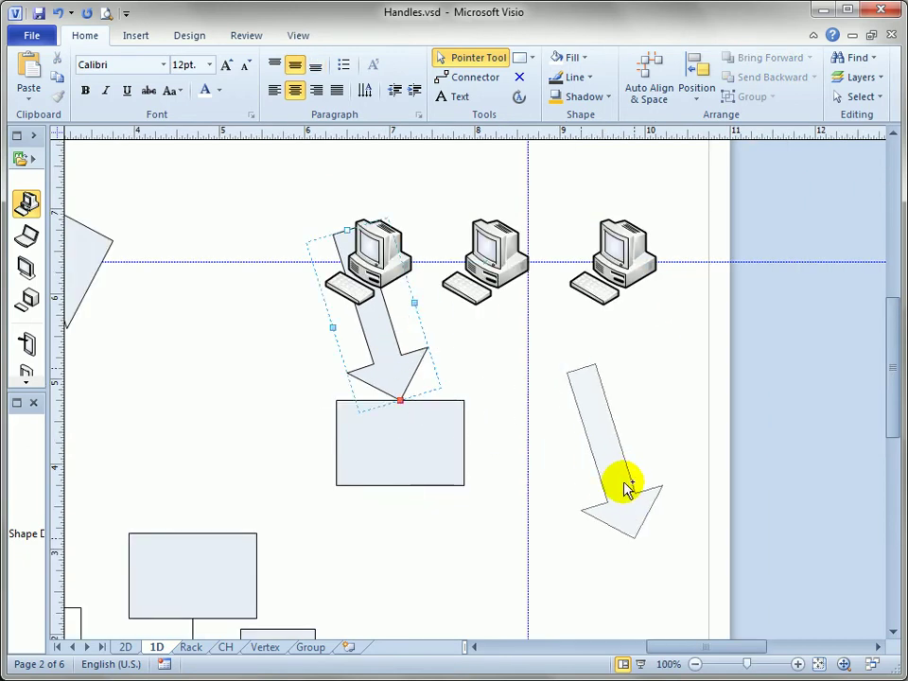
left_click_drag(581, 369, 527, 388)
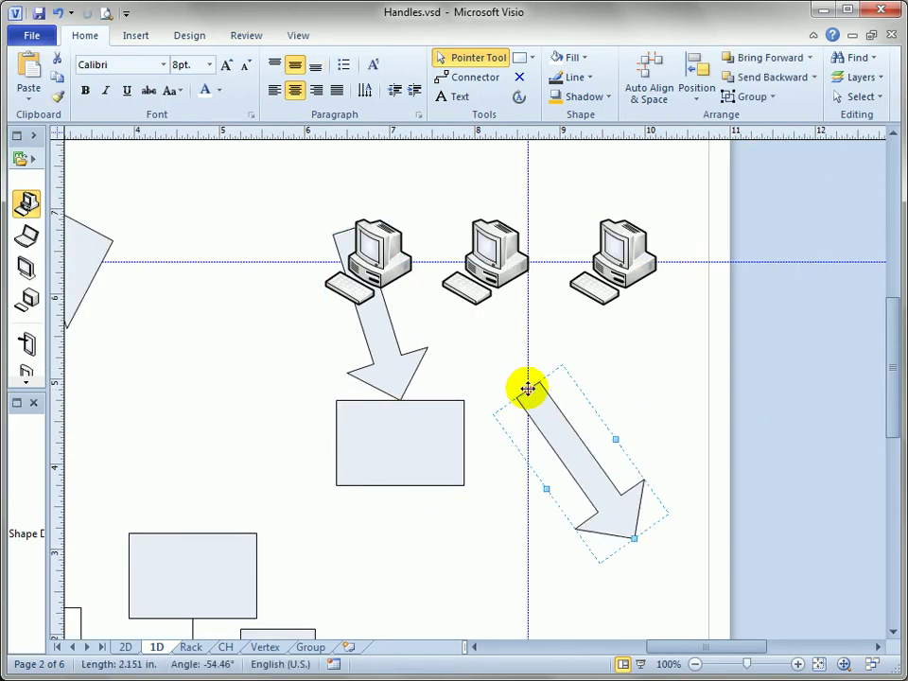
Step: Move the vertical guide to about 8.5 in. and glue the copied arrow's tip endpoint to it
mouse_move(530, 344)
left_mouse_down()
mouse_move(573, 343)
mouse_move(519, 353)
left_mouse_up()
left_click_drag(647, 523, 519, 571)
left_click(610, 396)
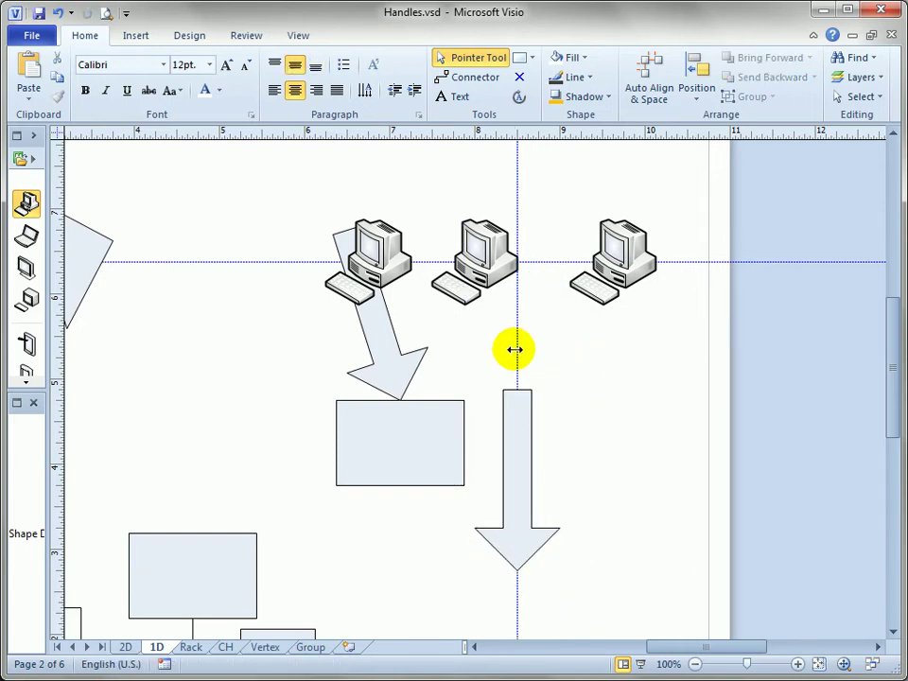
Step: Move the horizontal guide up to about 7 in. and the vertical guide to 9 in. and back to about 8.4 in., checking the glued shapes
left_click_drag(514, 350, 559, 347)
left_click(520, 283)
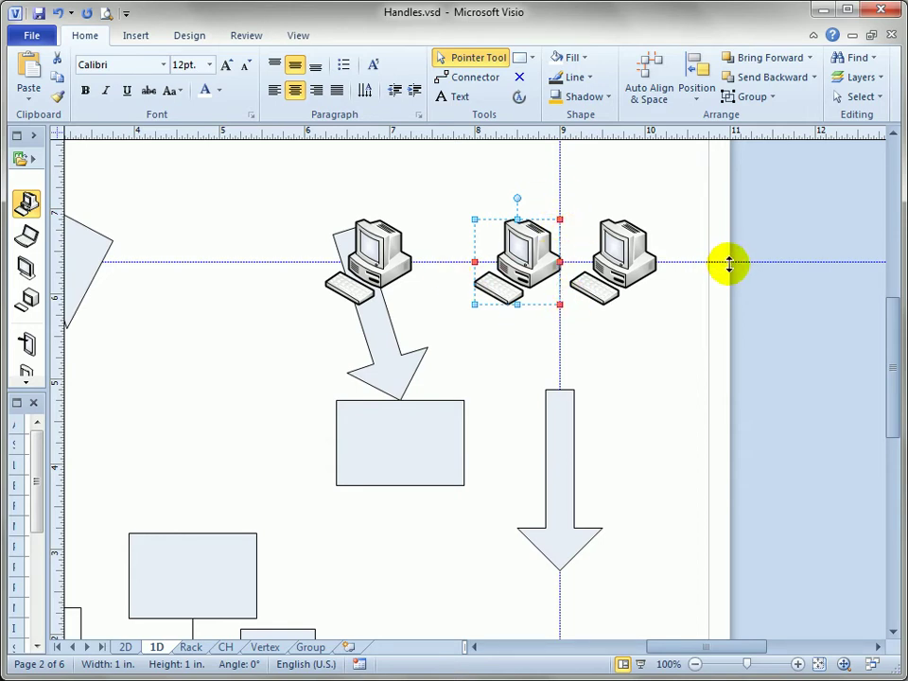
left_click_drag(730, 262, 725, 210)
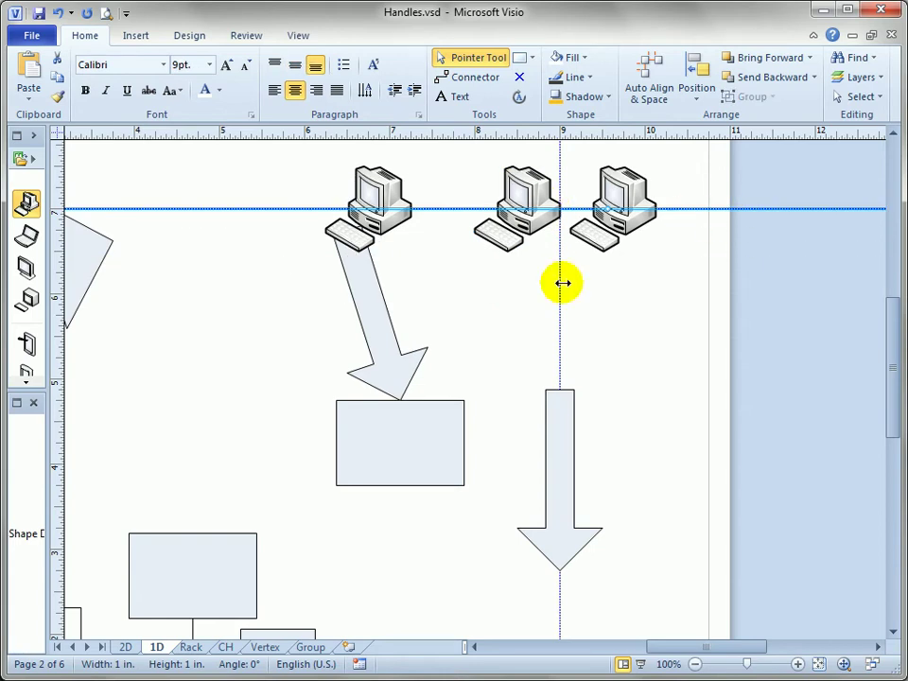
left_click_drag(562, 287, 506, 294)
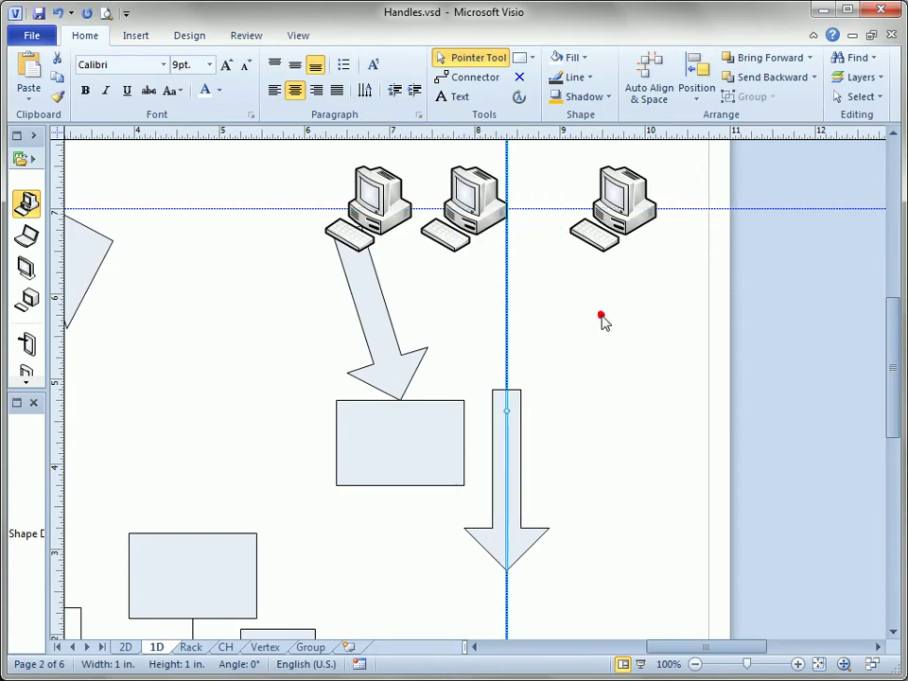
left_click(601, 315)
left_click(485, 204)
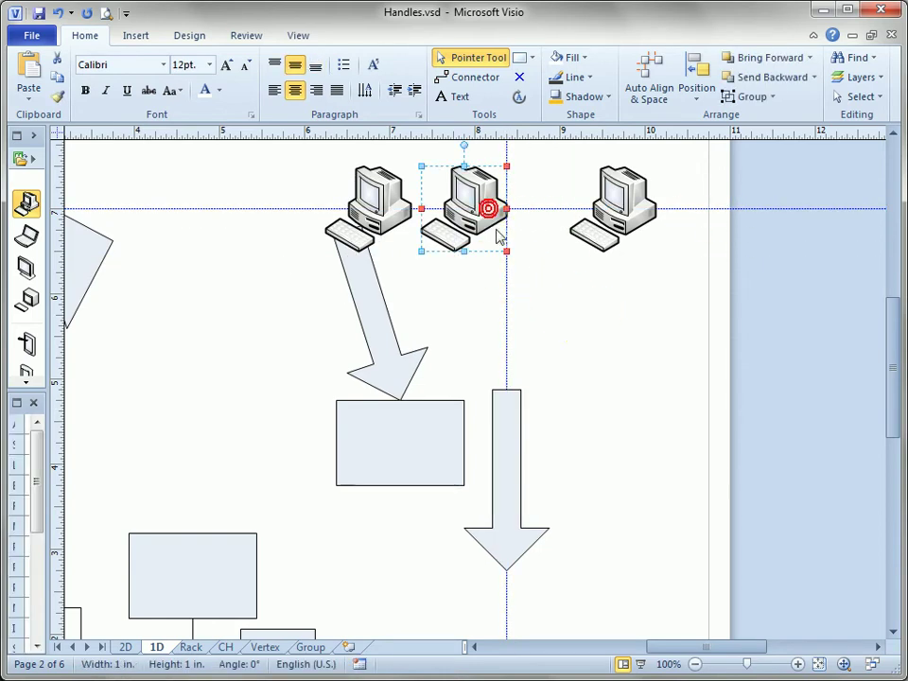
left_click(500, 536)
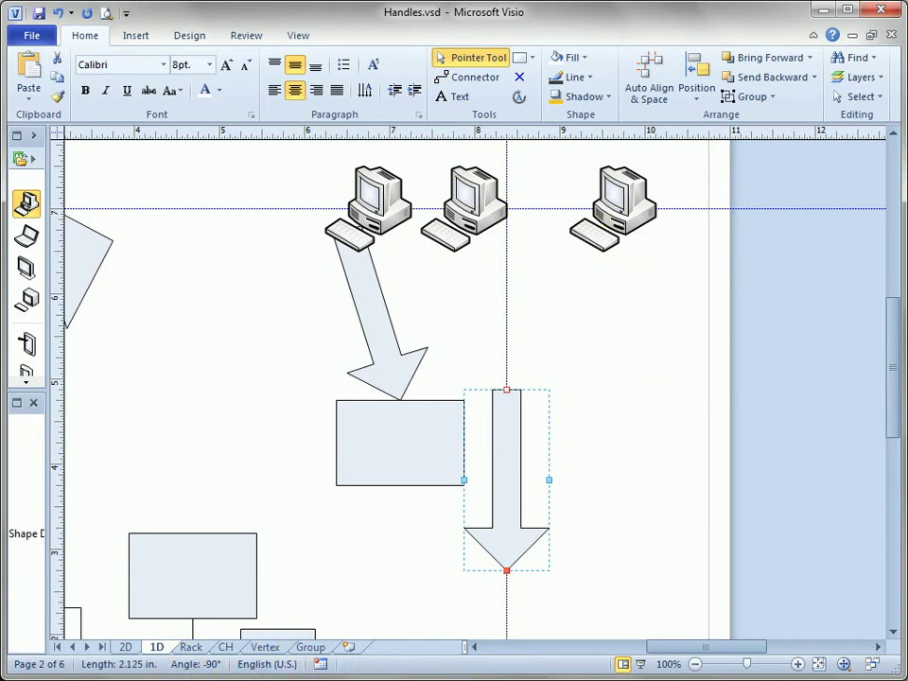
Step: On the Rack page, pull the tall blank panel out of the rack and reshape it by one endpoint to about 10.3 in. at 29°
left_click(193, 647)
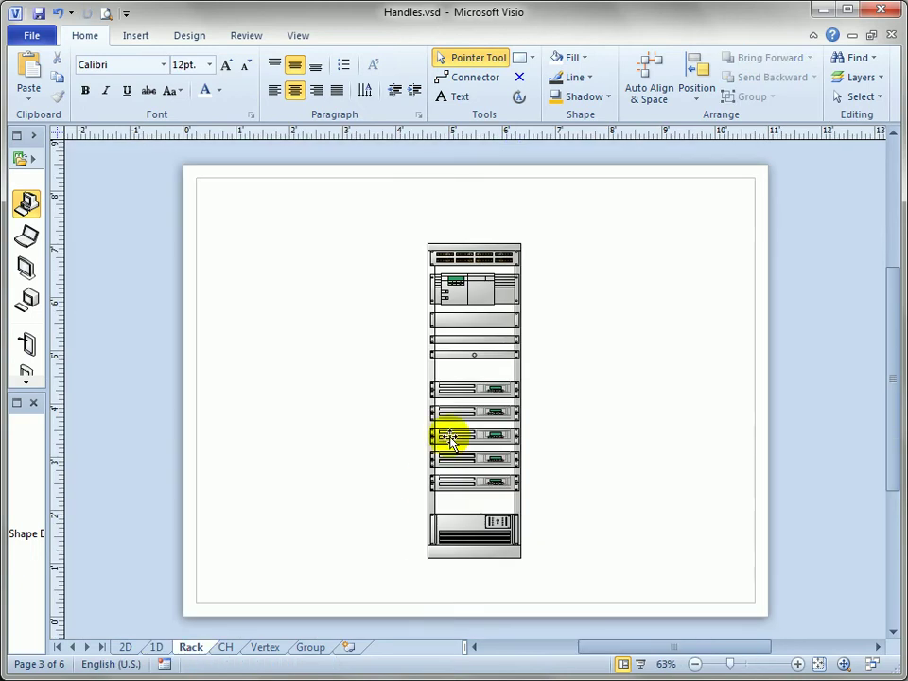
scroll(467, 322, "up", 3)
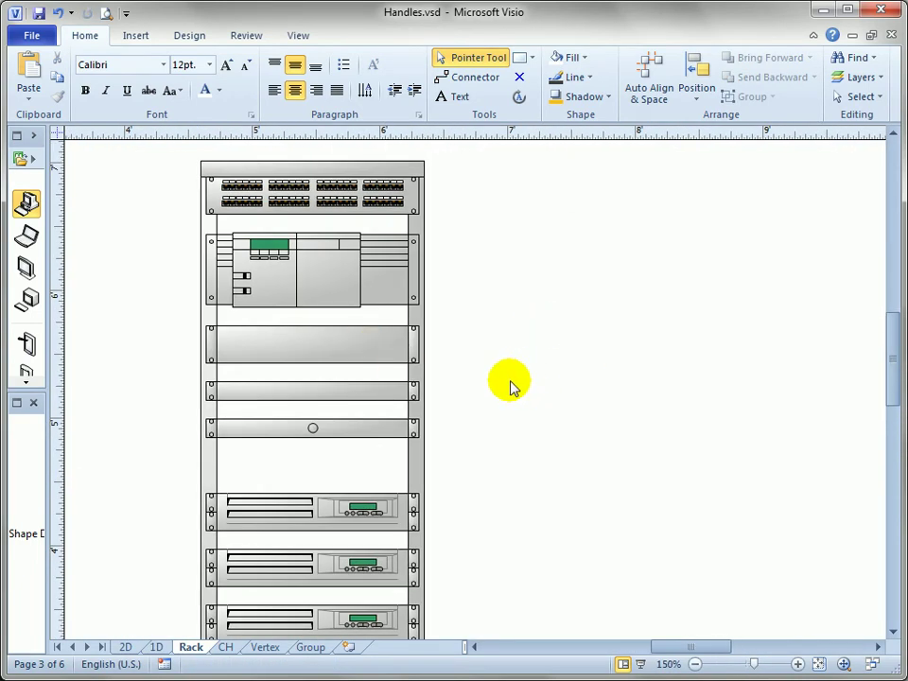
scroll(513, 383, "down", 5)
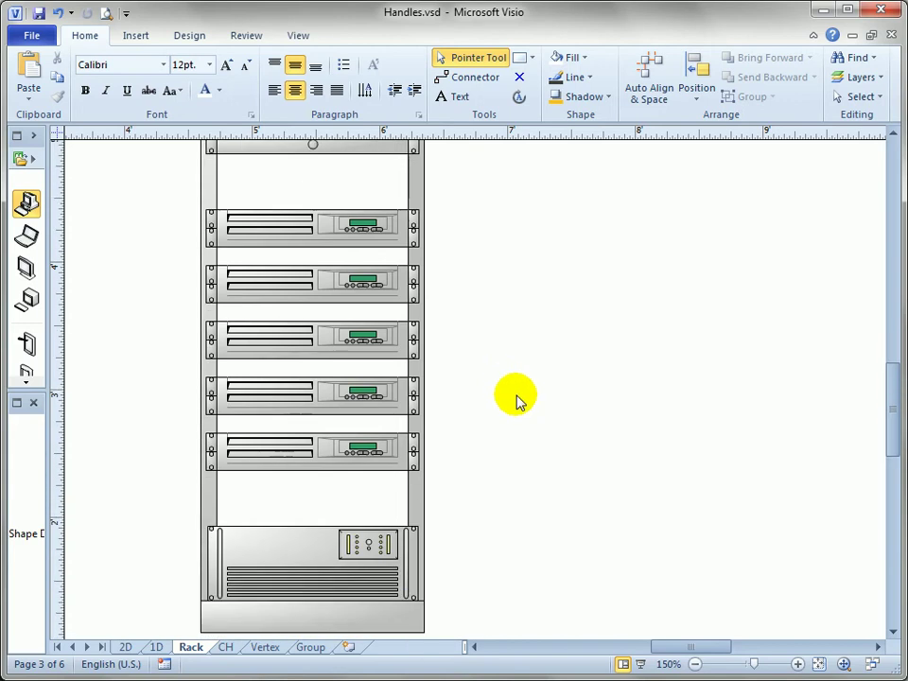
scroll(465, 365, "up", 4)
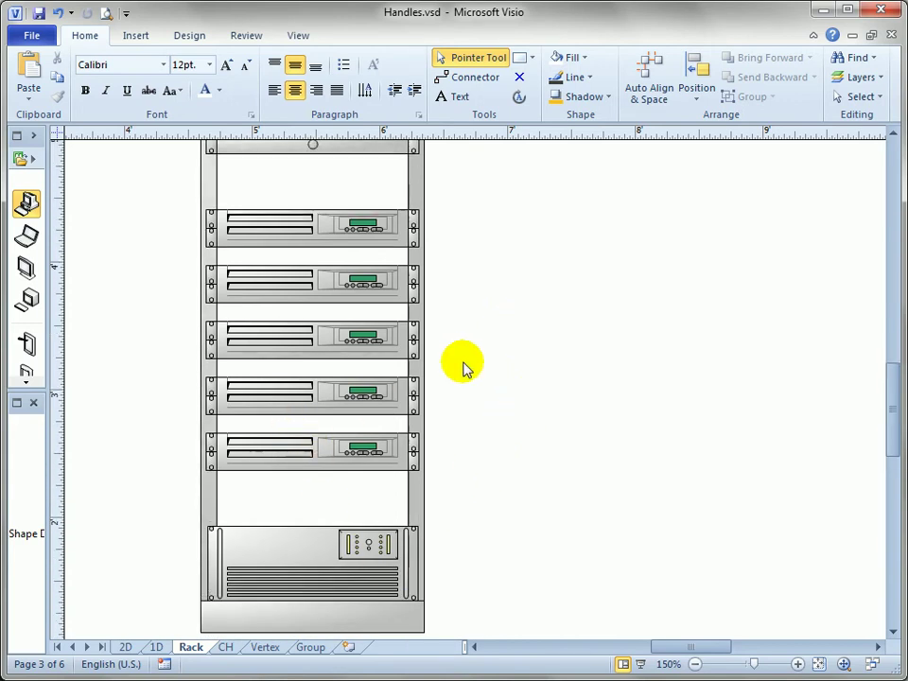
scroll(463, 367, "up", 2)
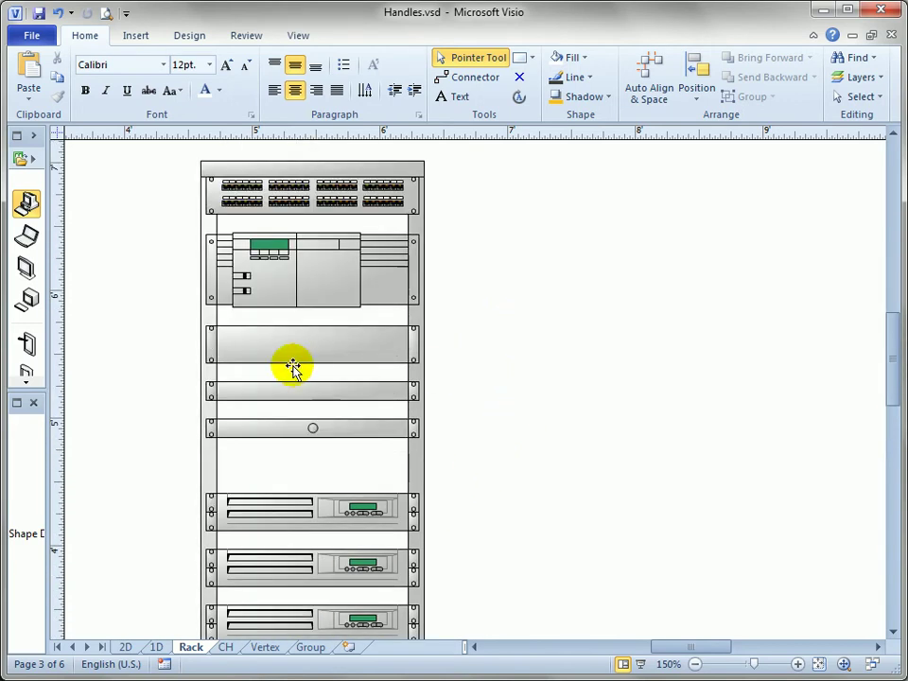
left_click_drag(278, 355, 582, 322)
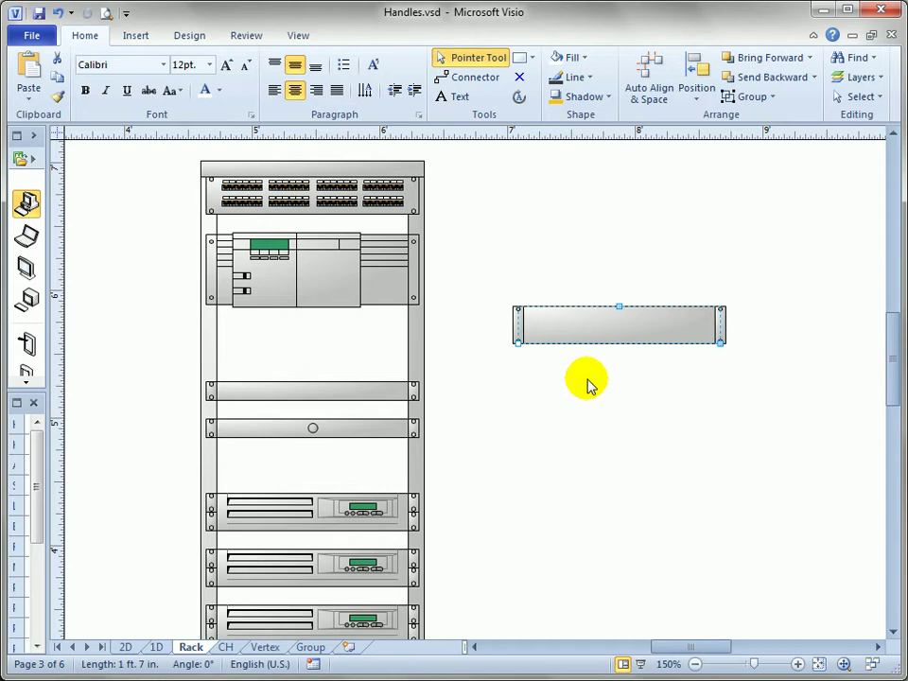
left_click_drag(720, 341, 614, 291)
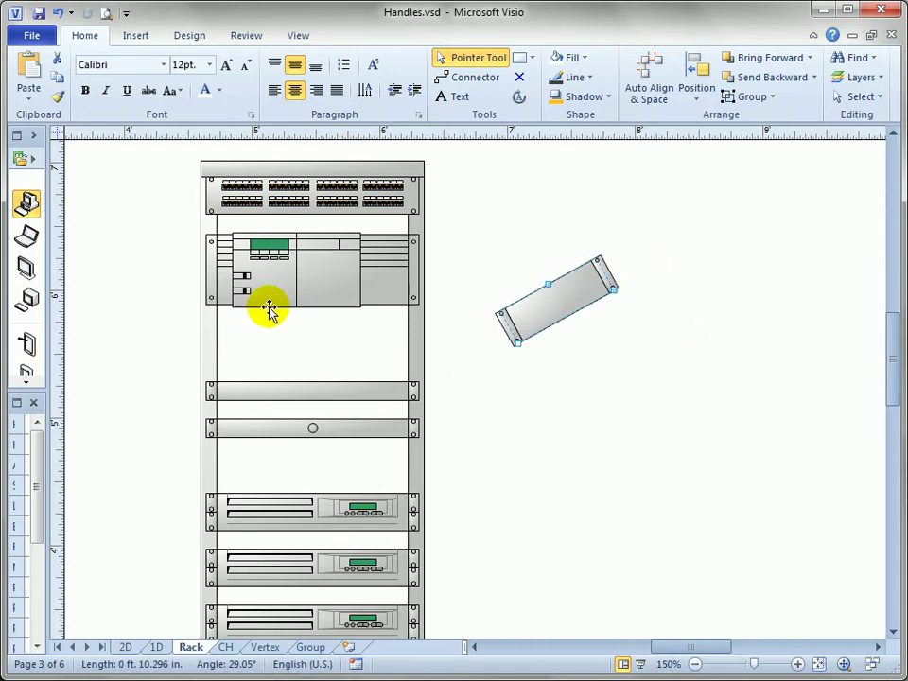
Step: Glue both ends of the blank panel back onto the rack rails and set it in its original slot above the thin panel
left_click_drag(514, 342, 213, 345)
left_click_drag(616, 289, 413, 340)
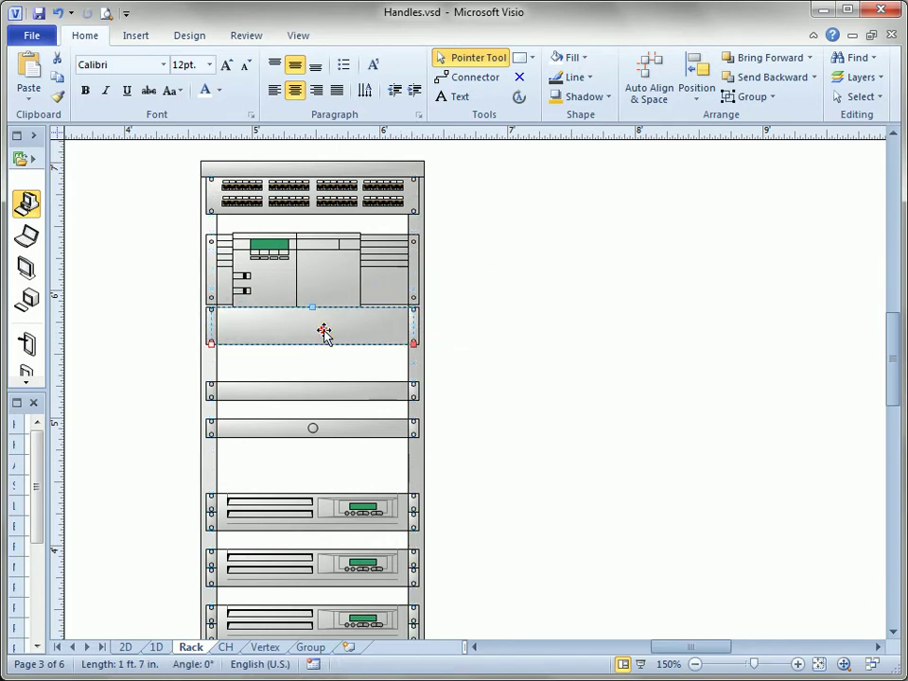
left_click_drag(324, 335, 322, 346)
left_click(524, 398)
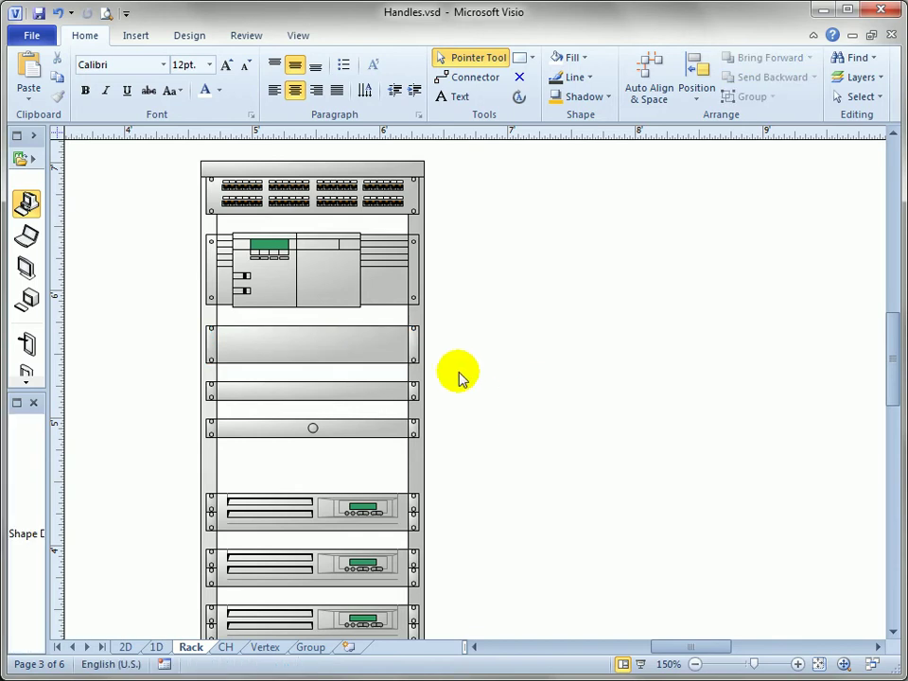
Step: Move the blank panel directly below the panel with the round knob, and move the rack toward the page's right side
left_click_drag(351, 343, 356, 450)
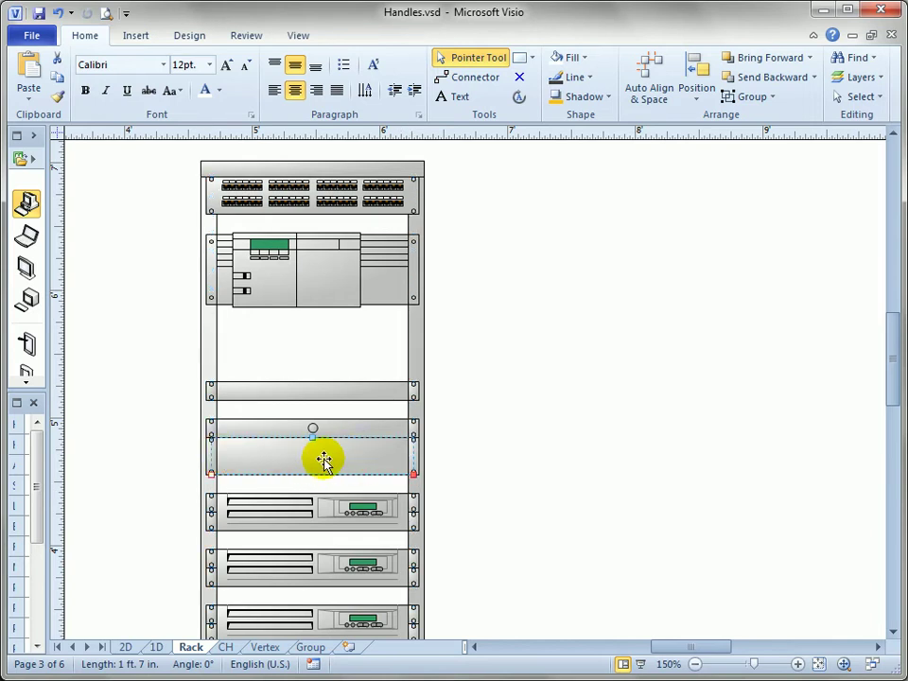
left_click_drag(418, 352, 742, 270)
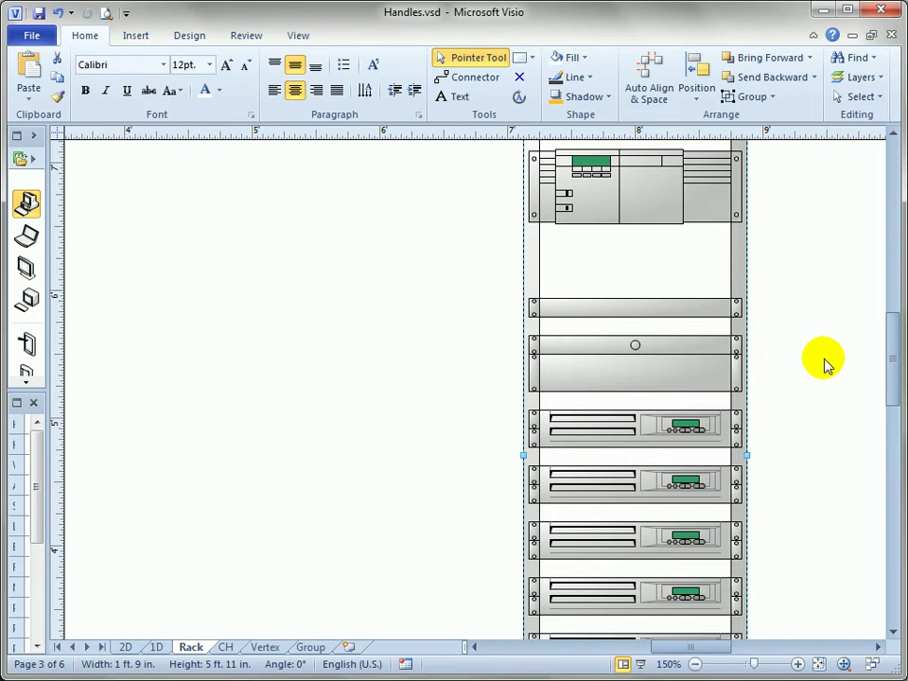
right_click(820, 350, "ctrl+shift")
right_click(594, 310, "ctrl+shift")
right_click(593, 308, "ctrl+shift")
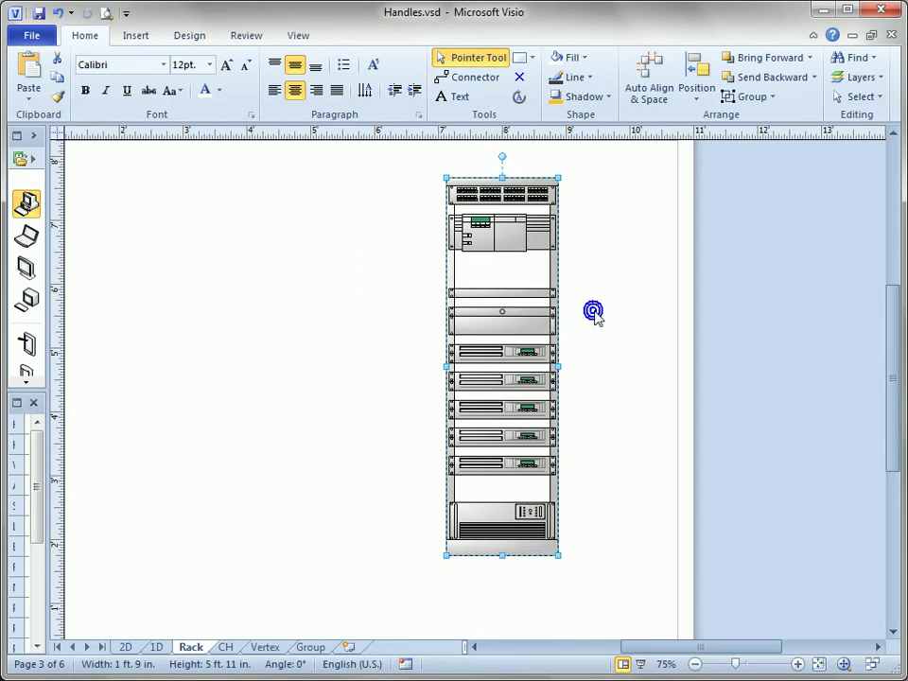
left_click(596, 302)
Step: Check the rack's separate shapes with an area selection, and move the rack alone back toward the page's centre
left_click_drag(411, 176, 573, 594)
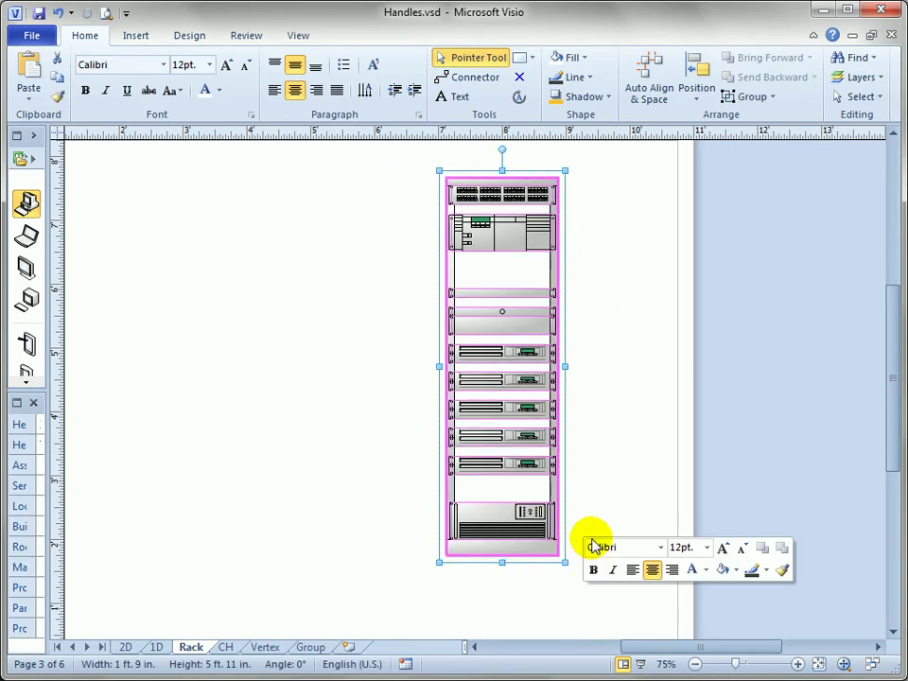
left_click(645, 355)
left_click_drag(550, 273, 380, 286)
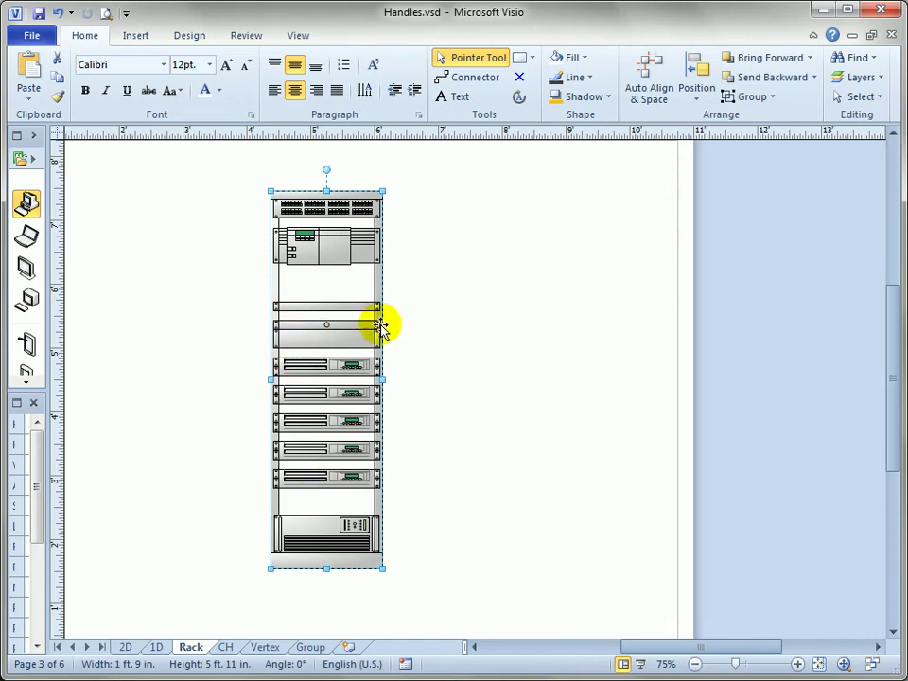
Step: On the CH page, lengthen the fancy arrow to about 2.3 in. and tilt it slightly upward by its tail endpoint
left_click(227, 647)
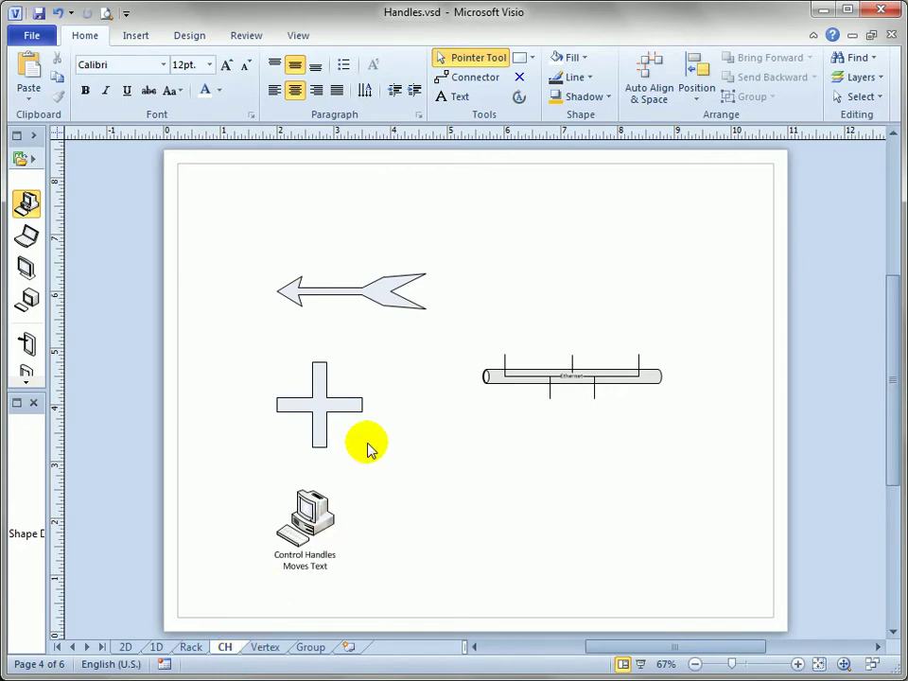
left_click(344, 315, "ctrl+shift")
left_click(346, 310, "ctrl+shift")
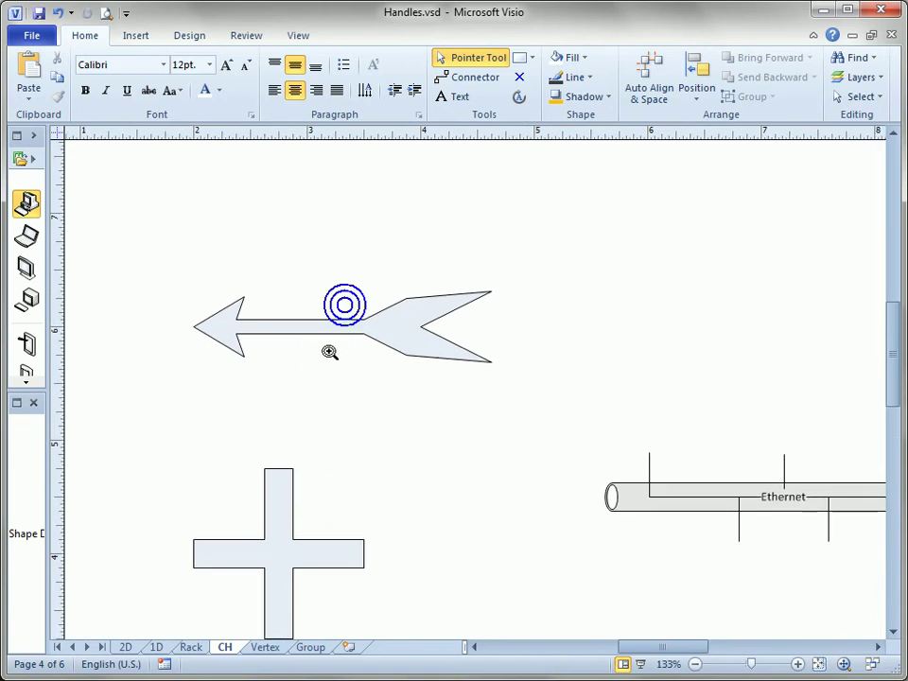
left_click(324, 351, "ctrl+shift")
left_click(264, 315)
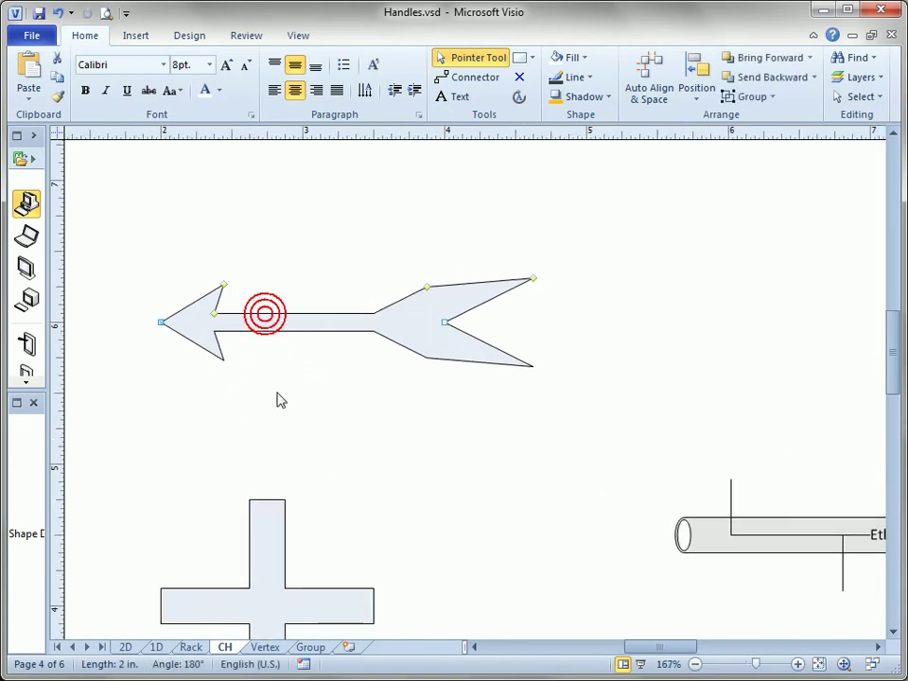
left_click_drag(213, 322, 218, 358)
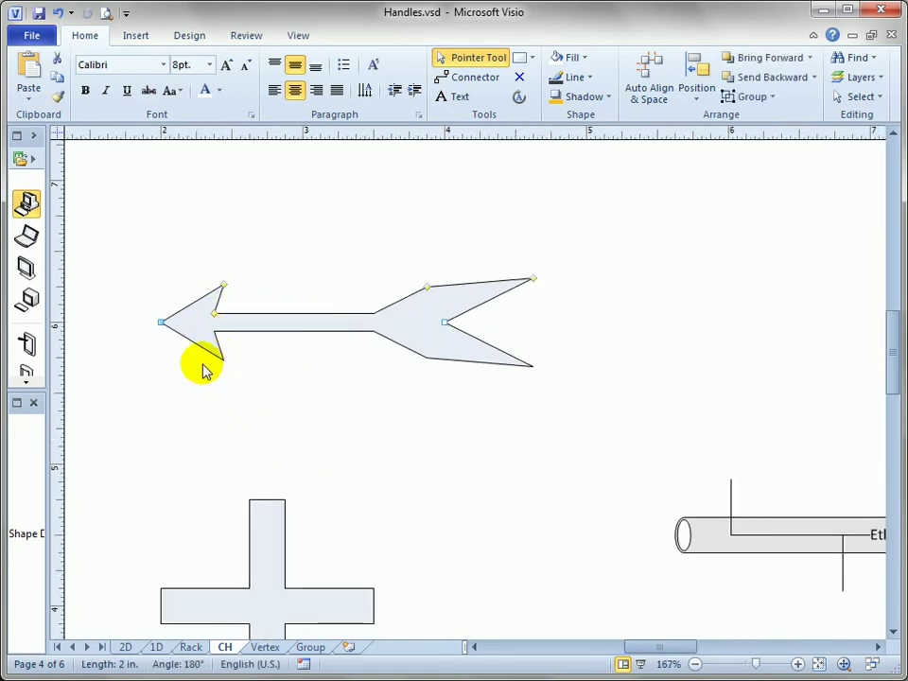
left_click_drag(447, 322, 488, 303)
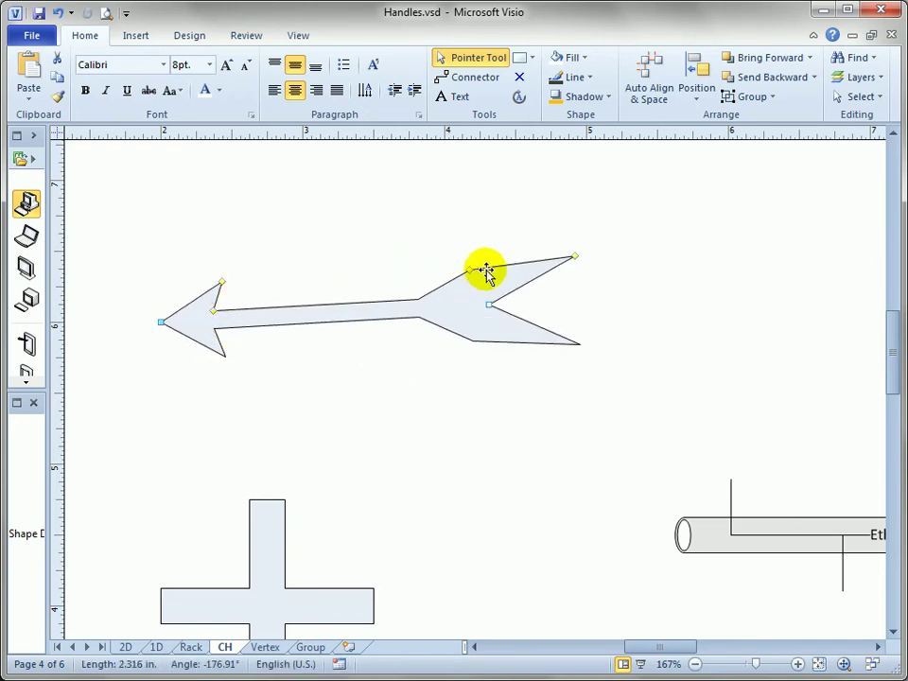
Step: Flare the arrow's tail fins and enlarge its head and shaft using the control handles
left_click_drag(572, 254, 556, 216)
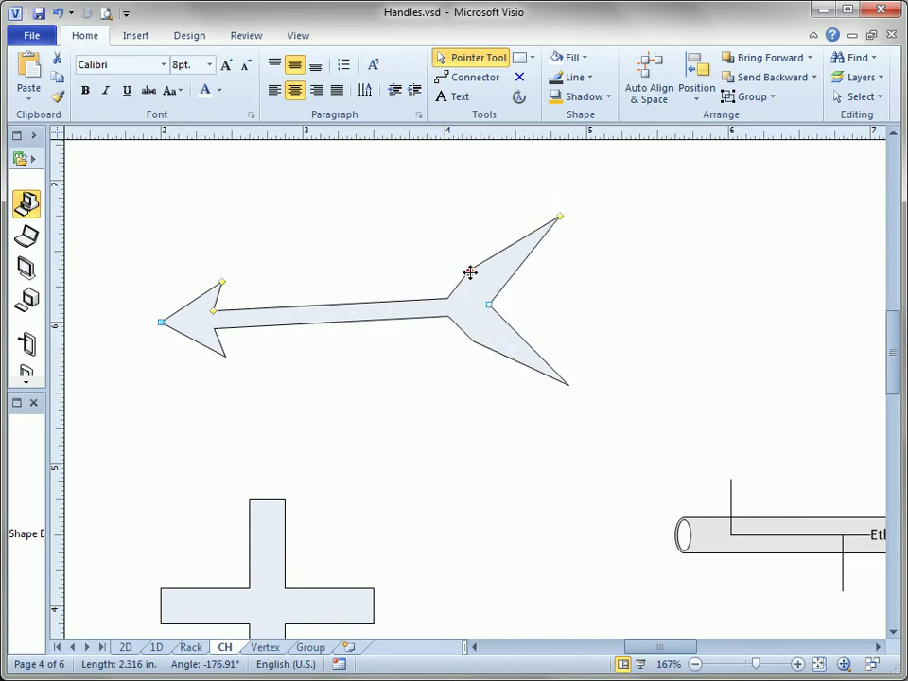
mouse_move(471, 270)
left_mouse_down()
mouse_move(450, 239)
mouse_move(463, 270)
left_mouse_up()
left_click_drag(212, 305, 246, 261)
Step: Stretch the reshaped arrow to about 2.44 in. long by its tail endpoint
left_click(414, 383)
left_click(464, 309)
mouse_move(490, 301)
left_mouse_down()
mouse_move(440, 303)
mouse_move(562, 321)
mouse_move(512, 283)
mouse_move(357, 313)
mouse_move(507, 304)
left_mouse_up()
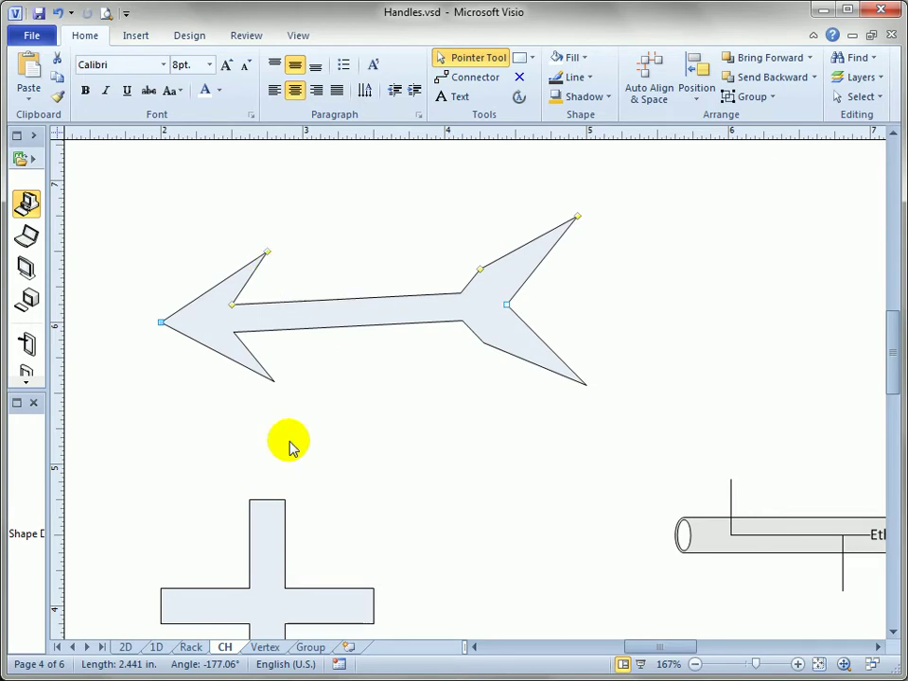
left_click(430, 474)
Step: Thicken the cross shape's horizontal bar to about 0.5 in. with its control handle
scroll(450, 470, "down", 3)
left_click(323, 433)
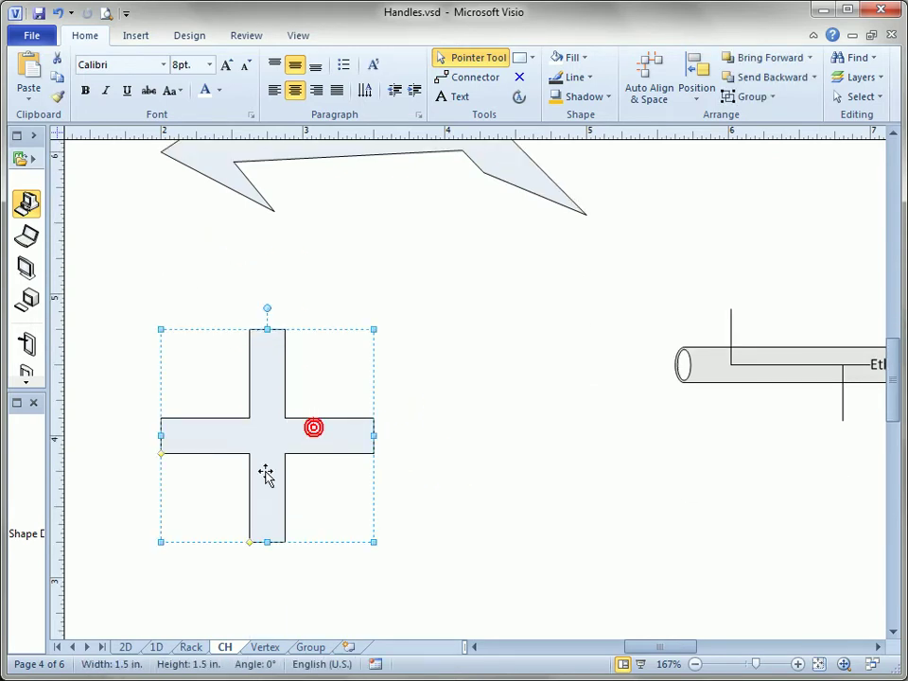
left_click_drag(159, 458, 191, 467)
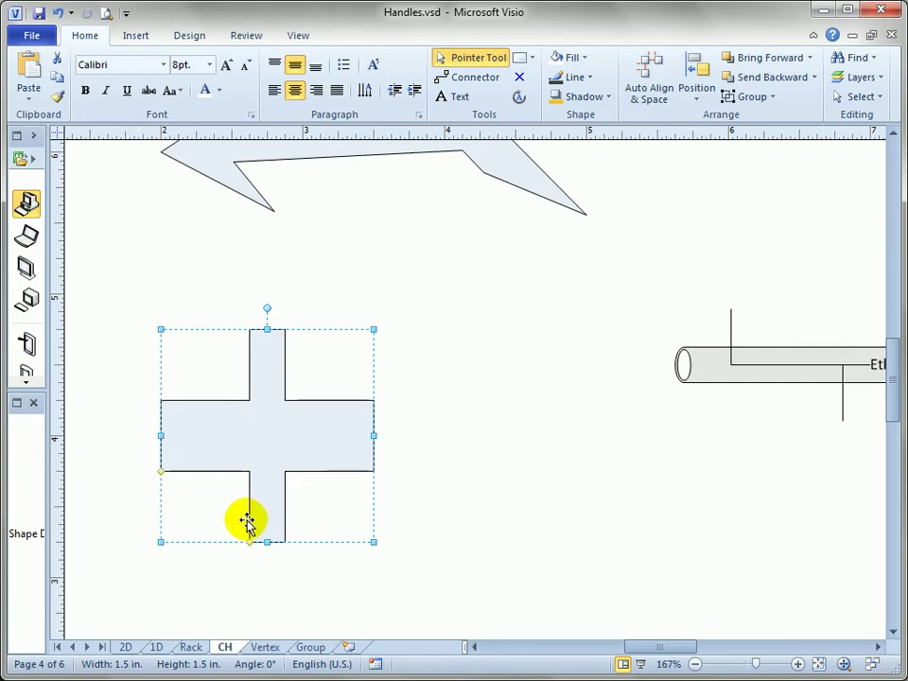
Step: Widen both bars of the cross shape to about 0.87 in. using its control handles
left_click_drag(250, 541, 207, 543)
left_click_drag(159, 470, 159, 498)
left_click(403, 465)
left_click(323, 446)
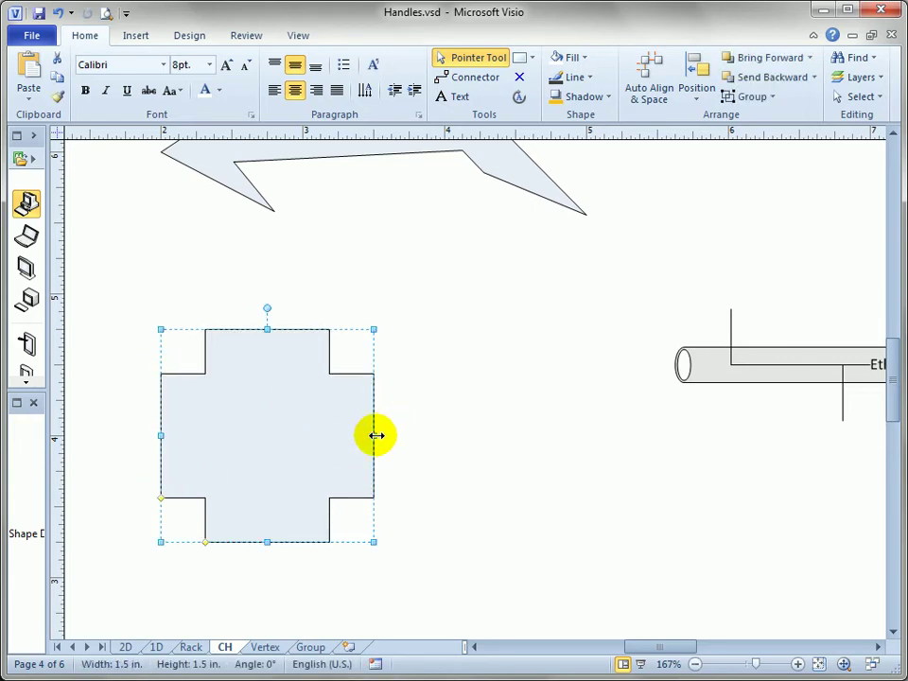
Step: Stretch the widened cross upward to a height of about 1.56 in. with its upper selection handle
mouse_move(378, 435)
left_mouse_down()
mouse_move(548, 425)
mouse_move(379, 436)
left_mouse_up()
mouse_move(267, 329)
left_mouse_down()
mouse_move(270, 397)
mouse_move(280, 233)
mouse_move(281, 315)
left_mouse_up()
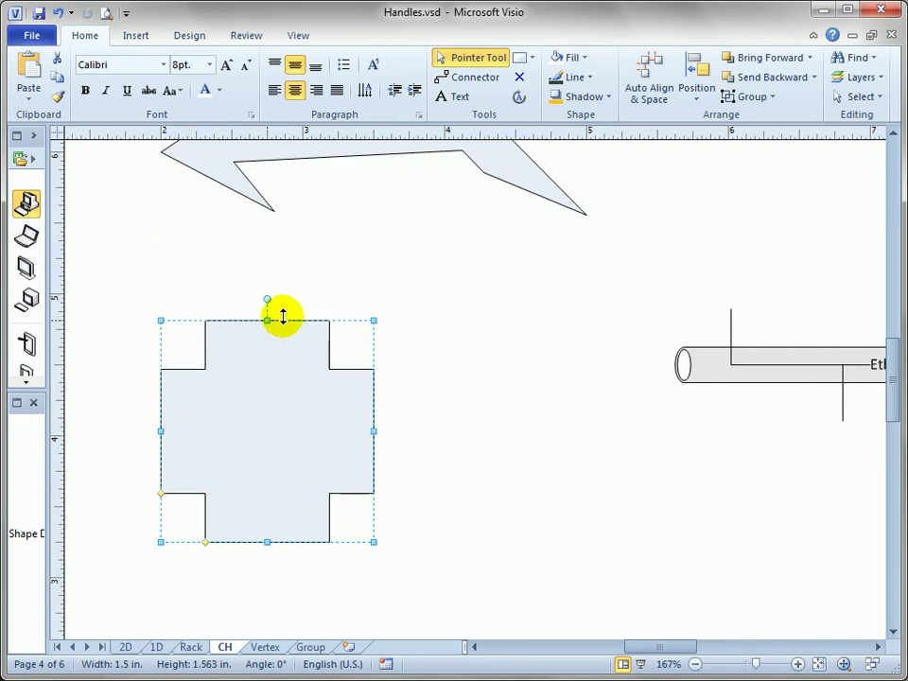
left_click(502, 448)
Step: Try moving the computer shape's text label to the right of the computer with its control handle
scroll(467, 324, "down", 5)
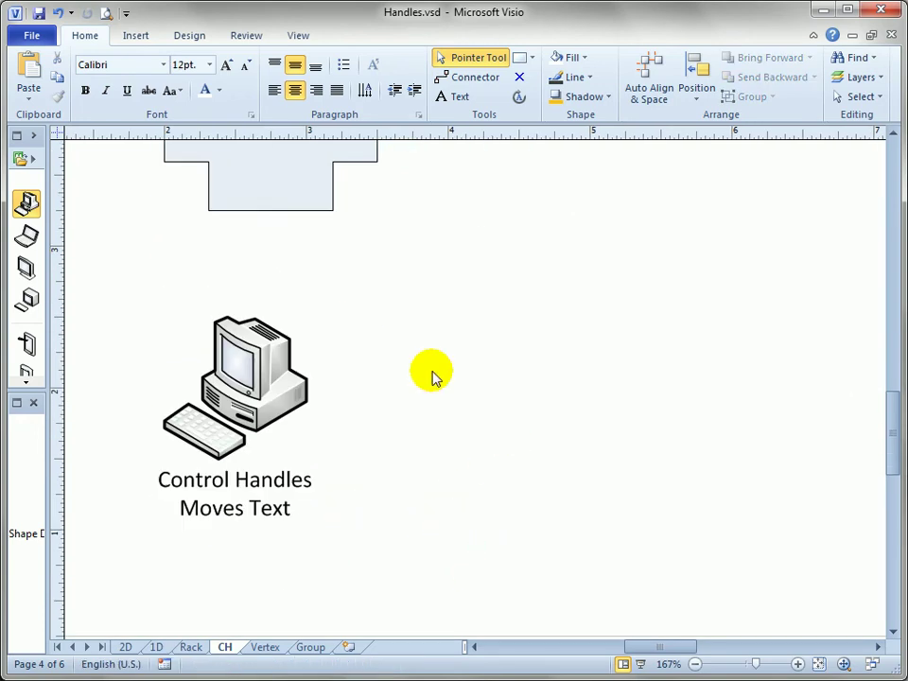
left_click(244, 378)
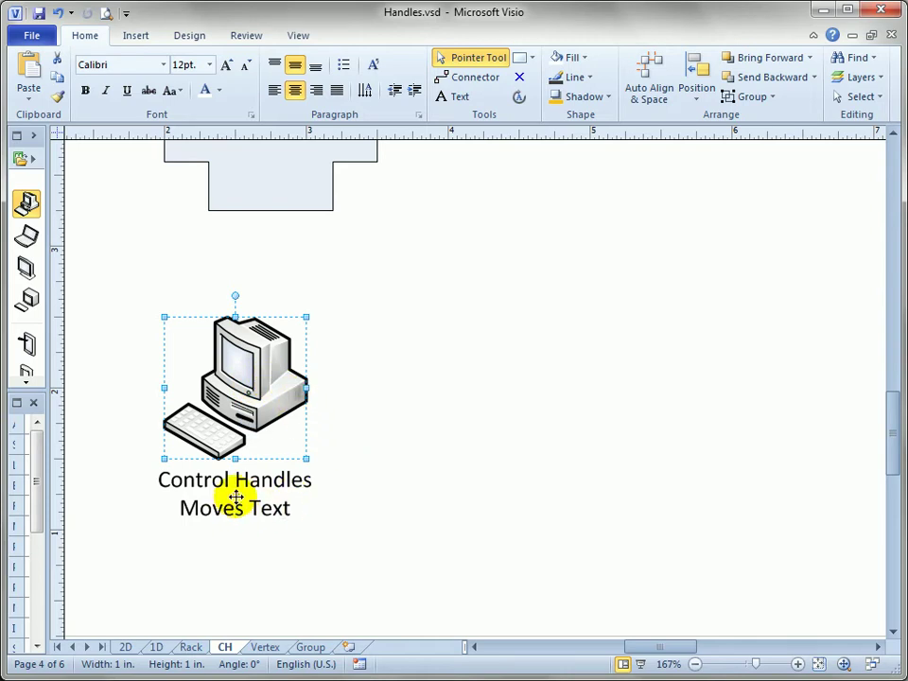
left_click_drag(235, 496, 402, 389)
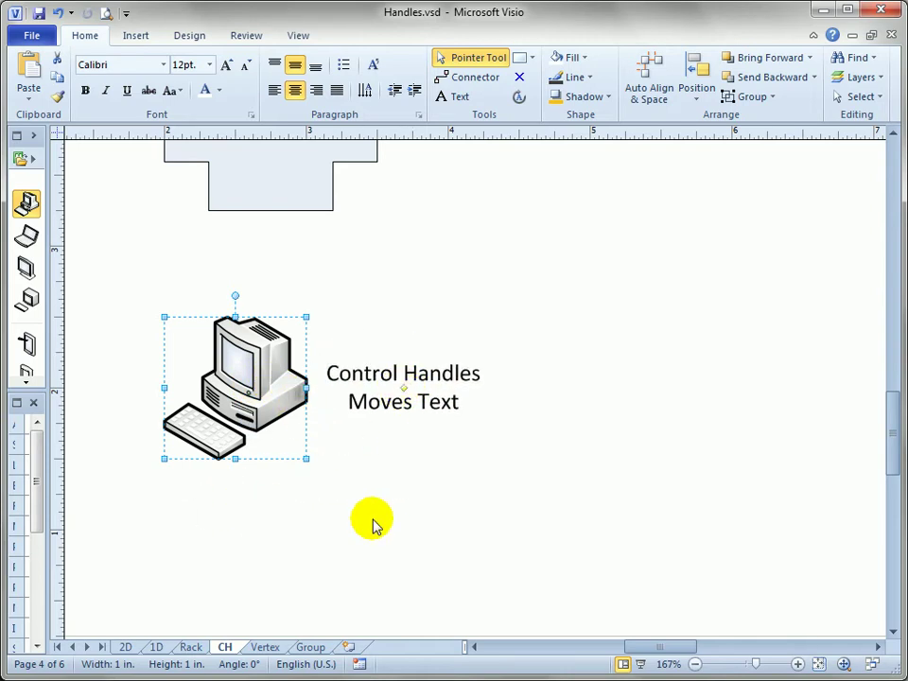
key("ctrl+z")
Step: Move the computer's text label above it, then to its right, and finally to its upper left with the control handle
left_click_drag(249, 509, 208, 262)
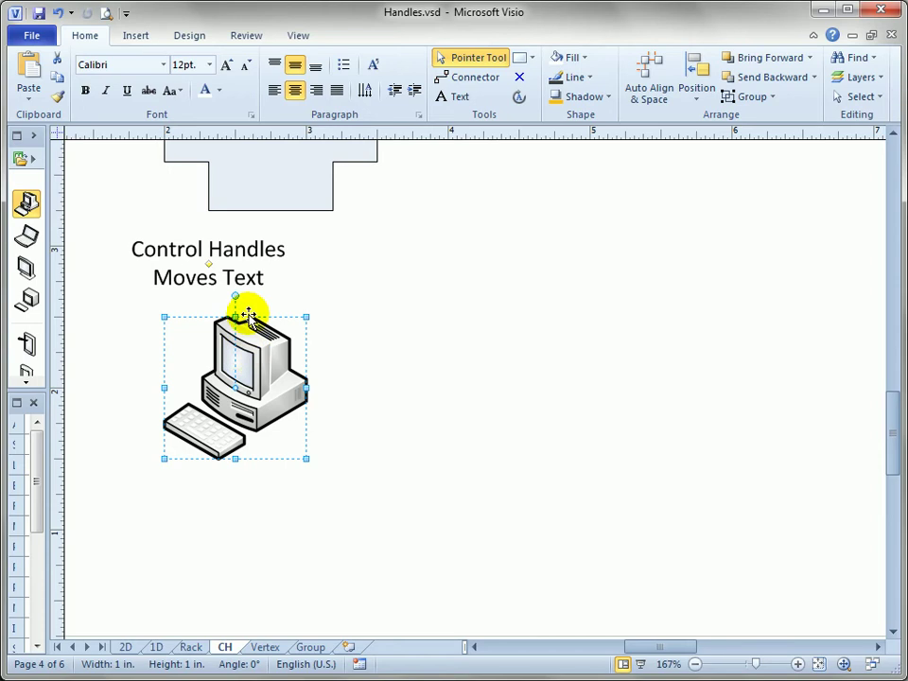
left_click_drag(208, 264, 392, 386)
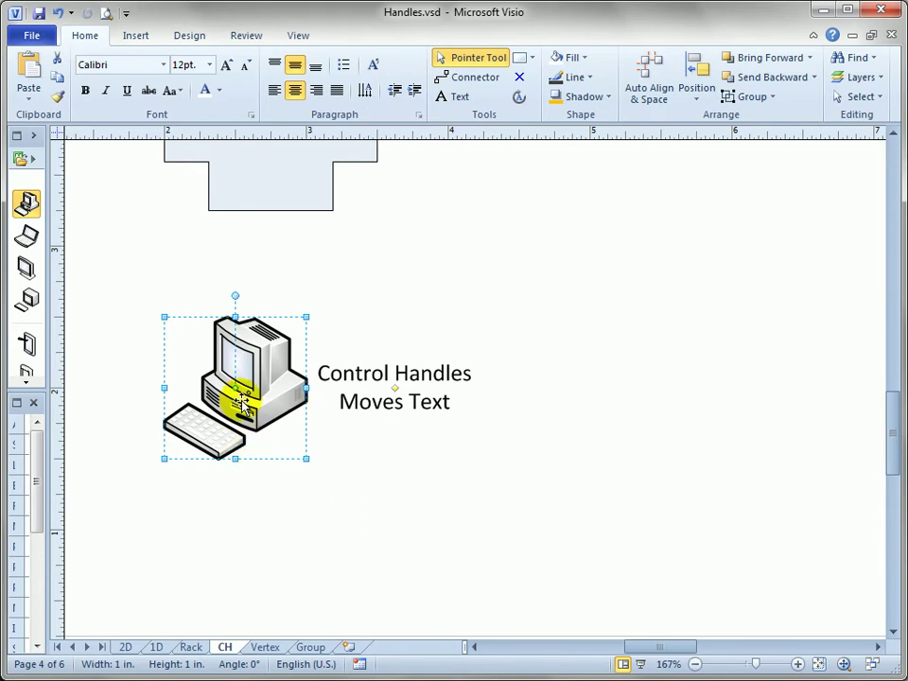
left_click_drag(399, 389, 138, 269)
left_click(545, 373)
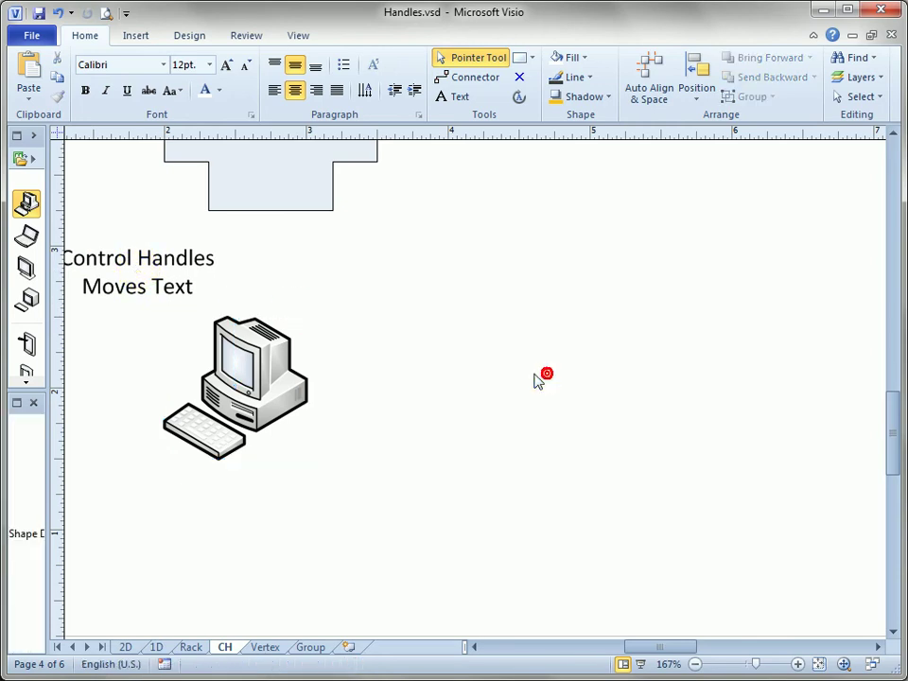
Step: Tuck the Ethernet segment's two left drop lines into the pipe and extend its two right drop lines downward
left_click_drag(513, 392, 392, 403)
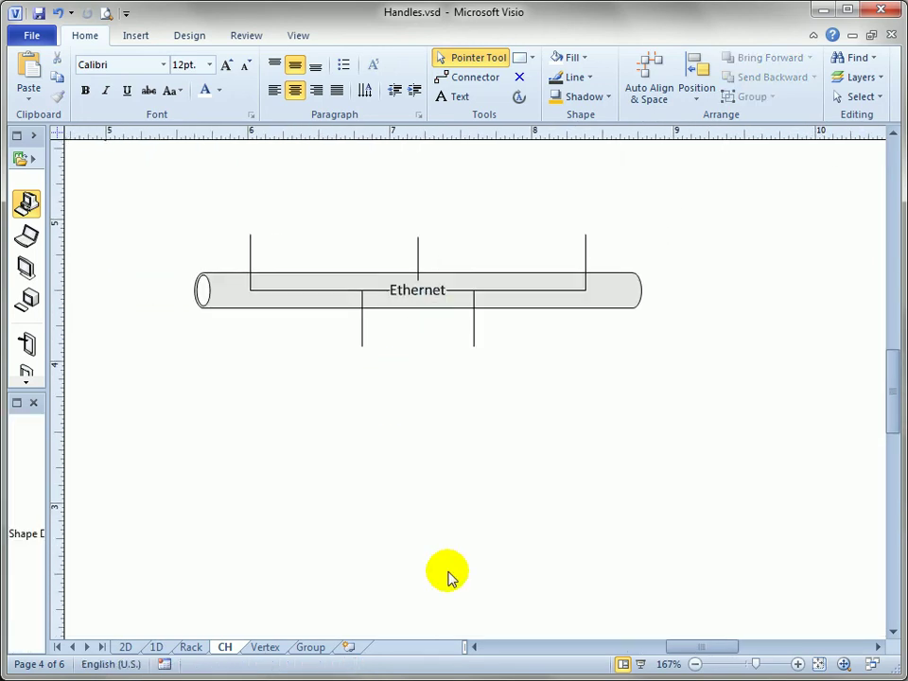
left_click(248, 304)
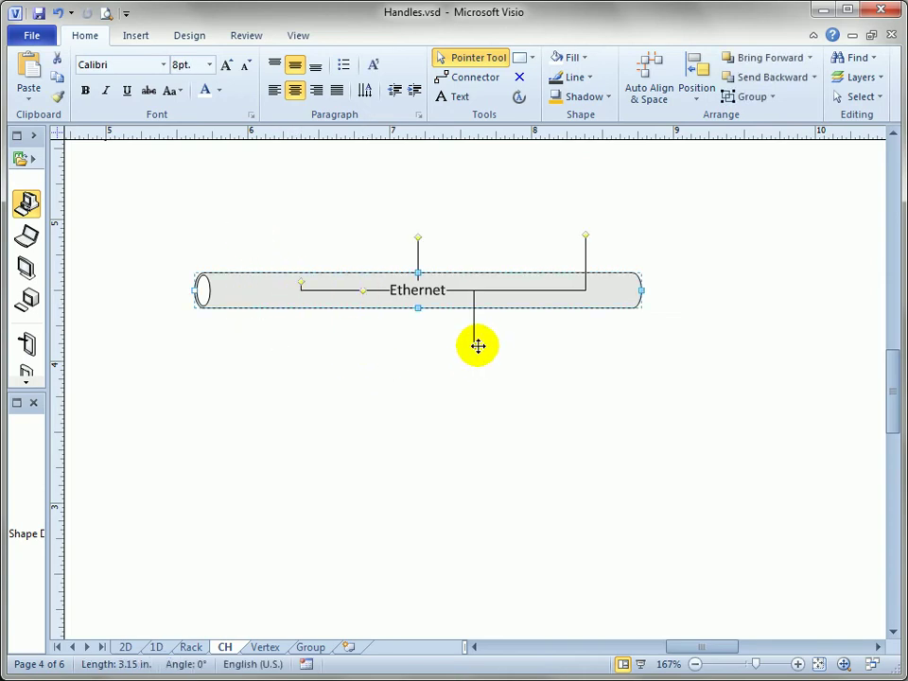
left_click_drag(476, 297, 477, 298)
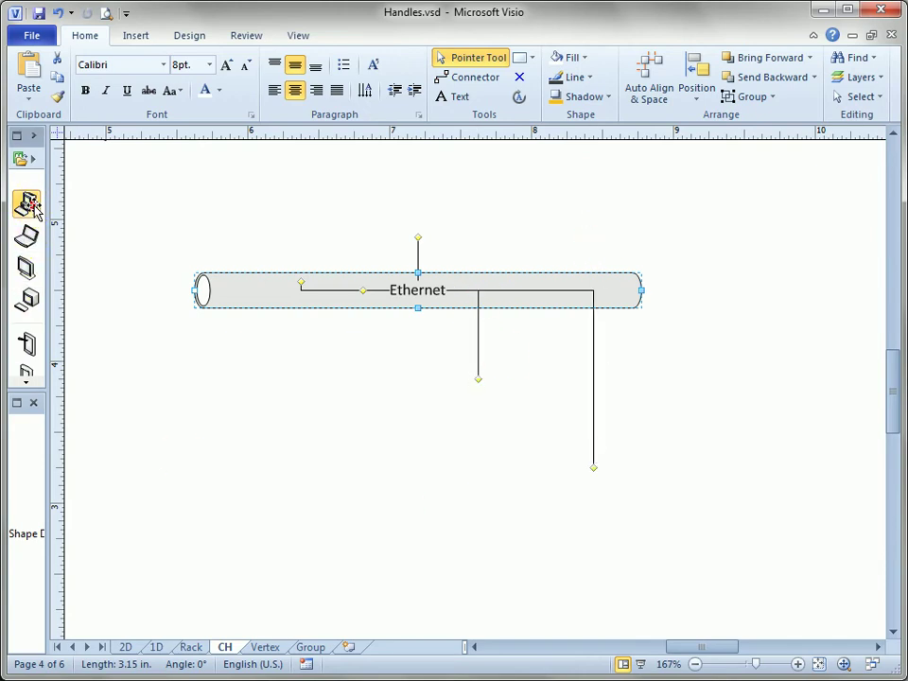
Step: Place a PC shape below the Ethernet segment and glue one of its lower drop lines to the PC's center
left_click_drag(180, 405, 445, 537)
left_click(476, 355)
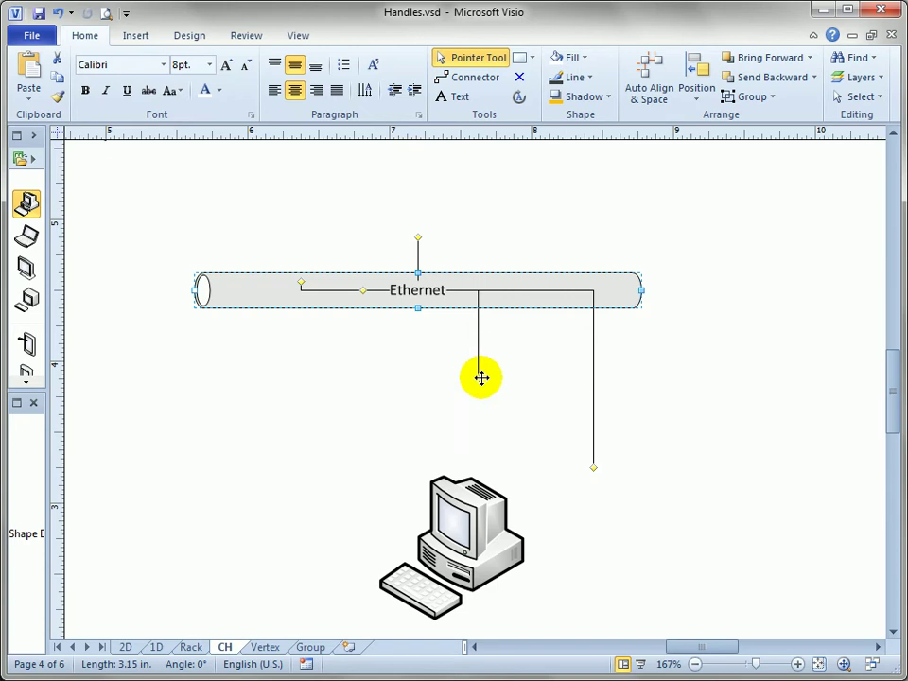
left_click_drag(455, 482, 454, 543)
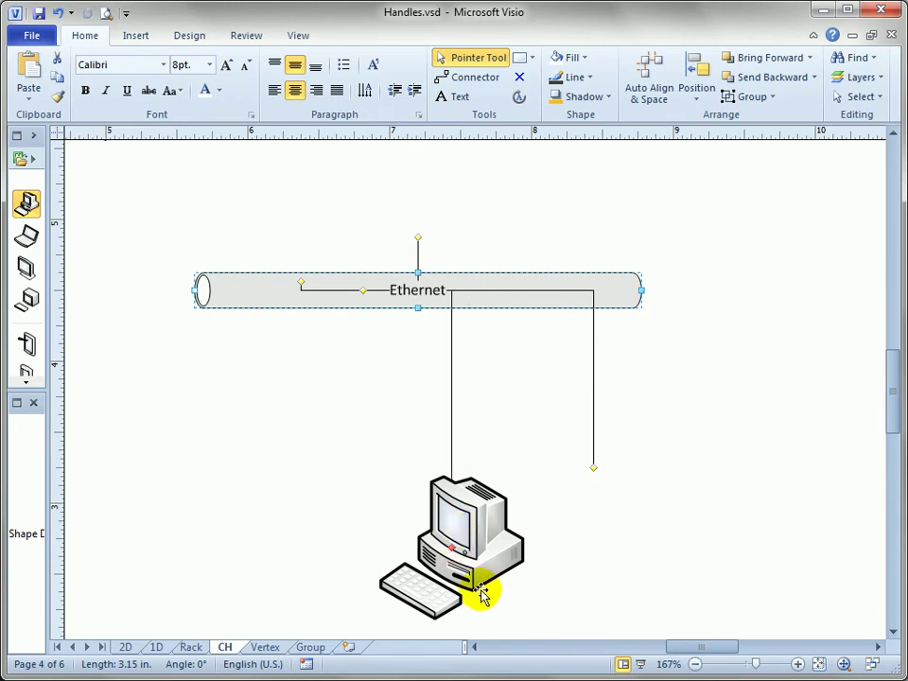
Step: Move the glued PC up and to the left, under the left half of the Ethernet segment
left_click_drag(516, 565, 373, 454)
left_click(336, 321)
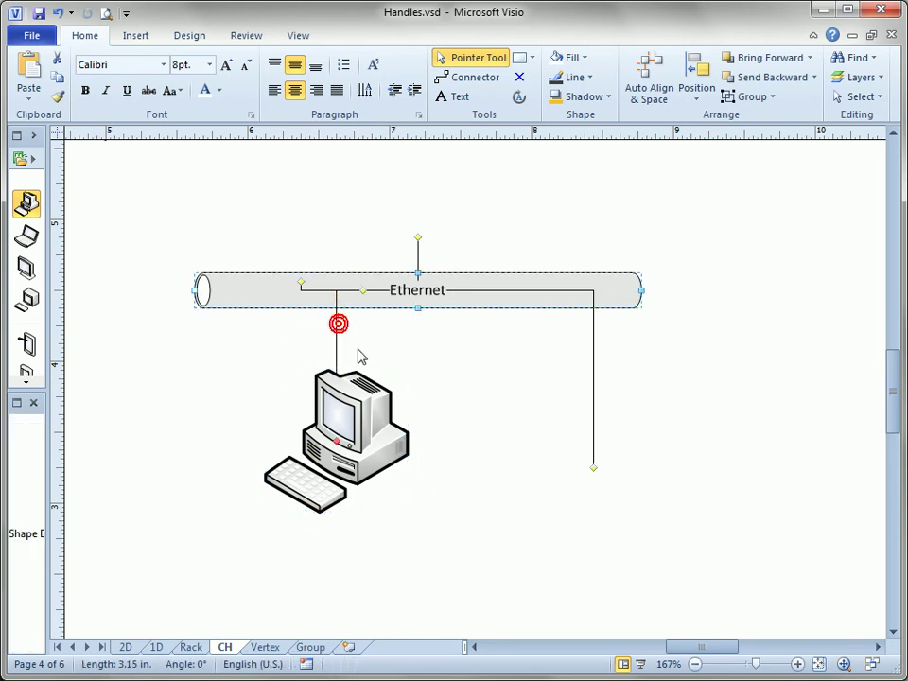
left_click(580, 379)
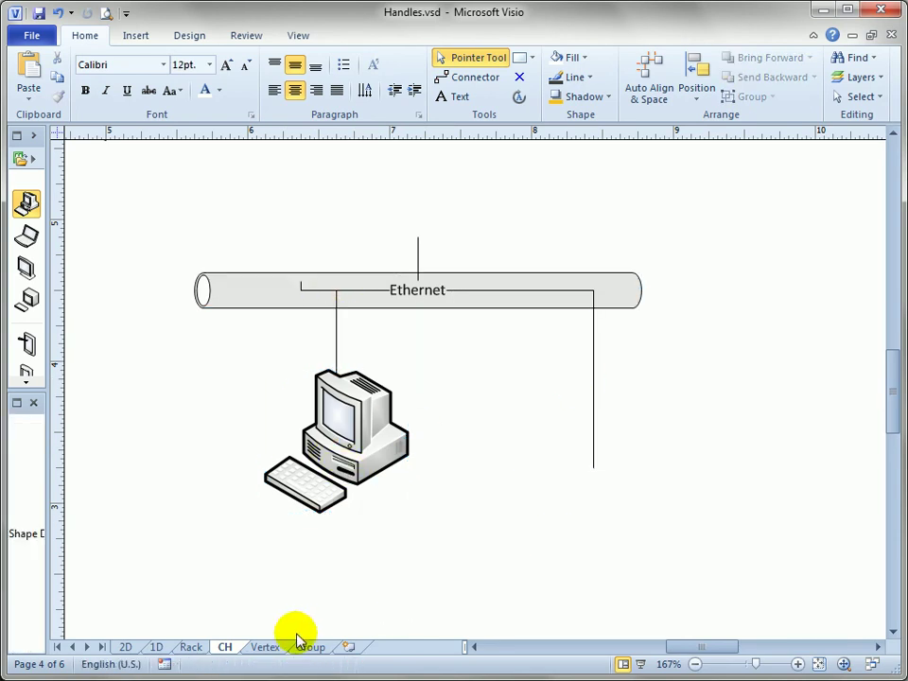
Step: On the Vertex page, reshape the triangle by moving all three of its vertices with the Line tool
left_click(269, 647)
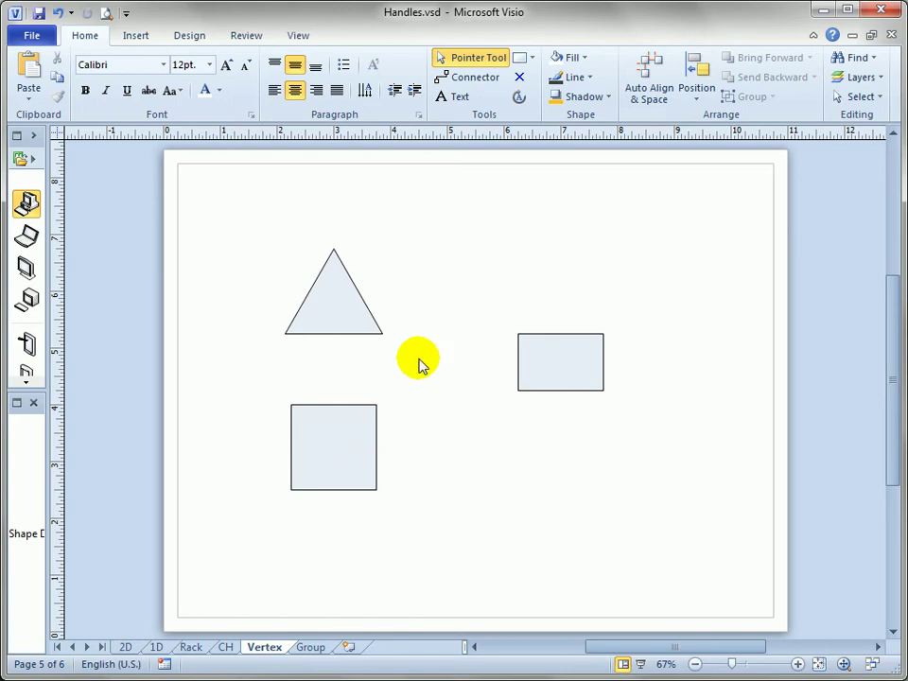
left_click(532, 57)
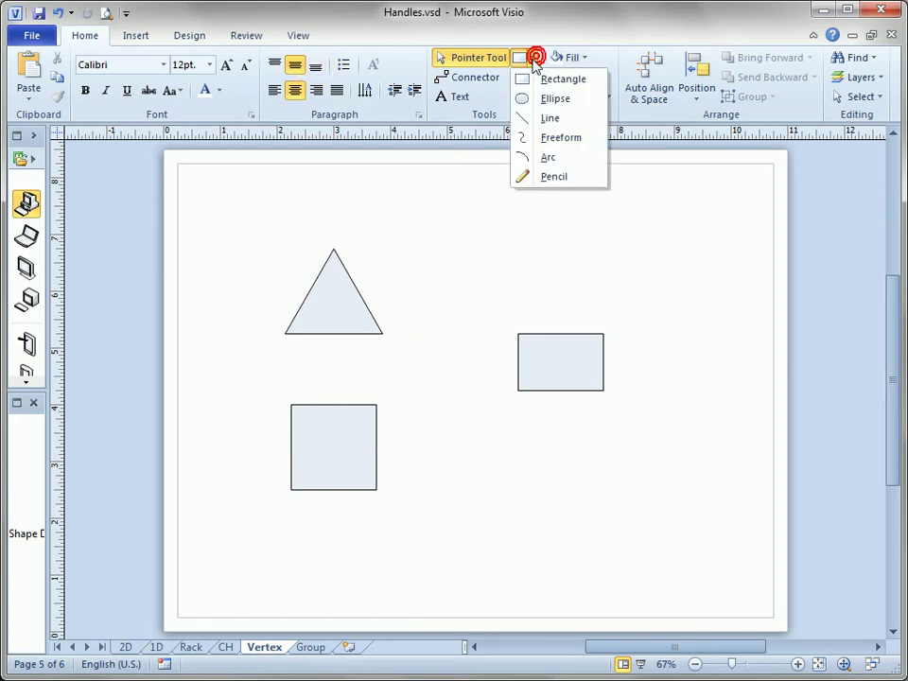
left_click(526, 118)
scroll(345, 331, "up", 2)
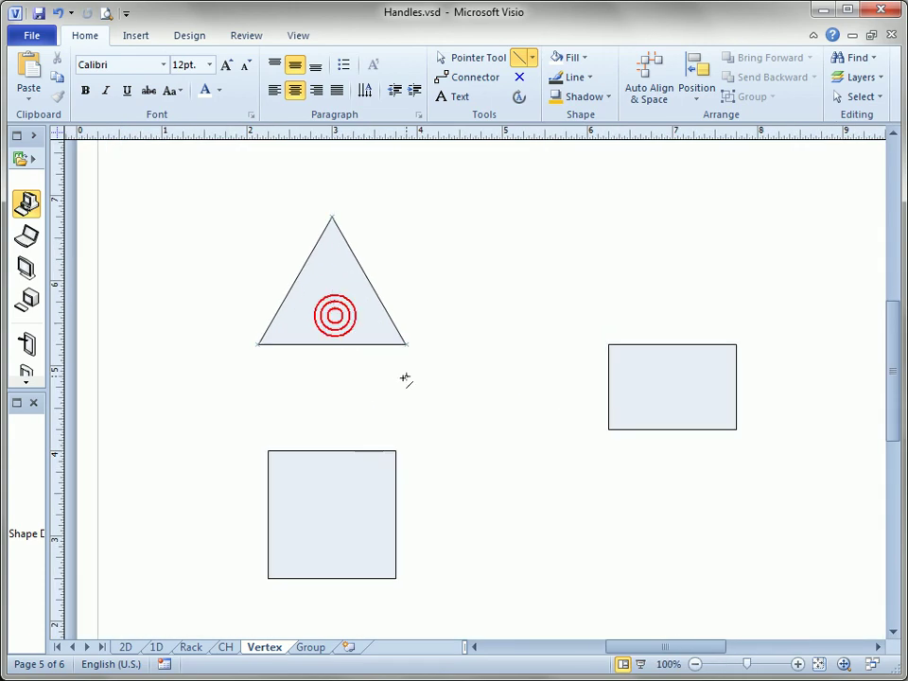
left_click(336, 274)
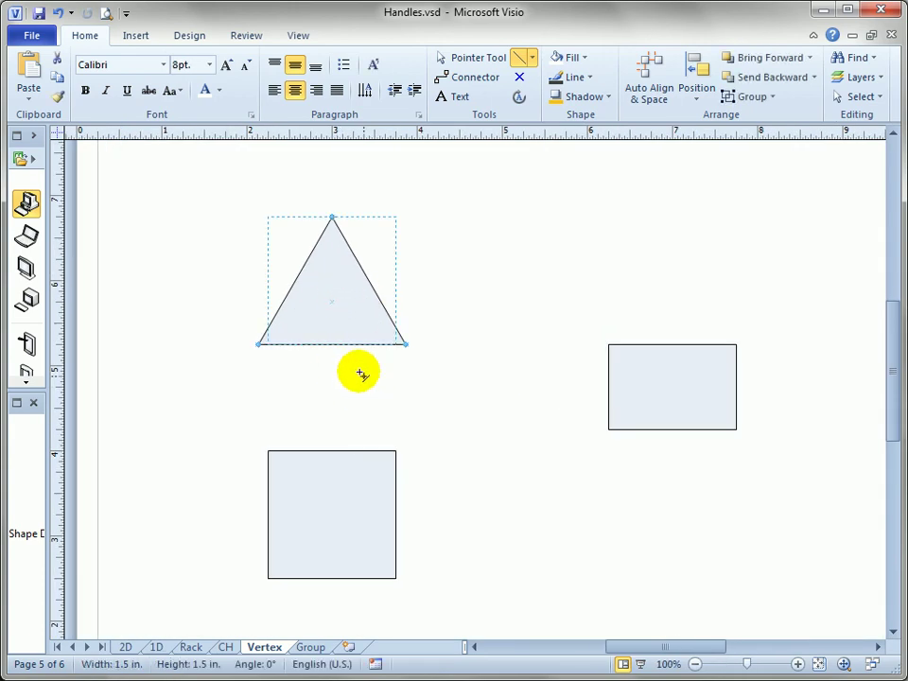
left_click(521, 61)
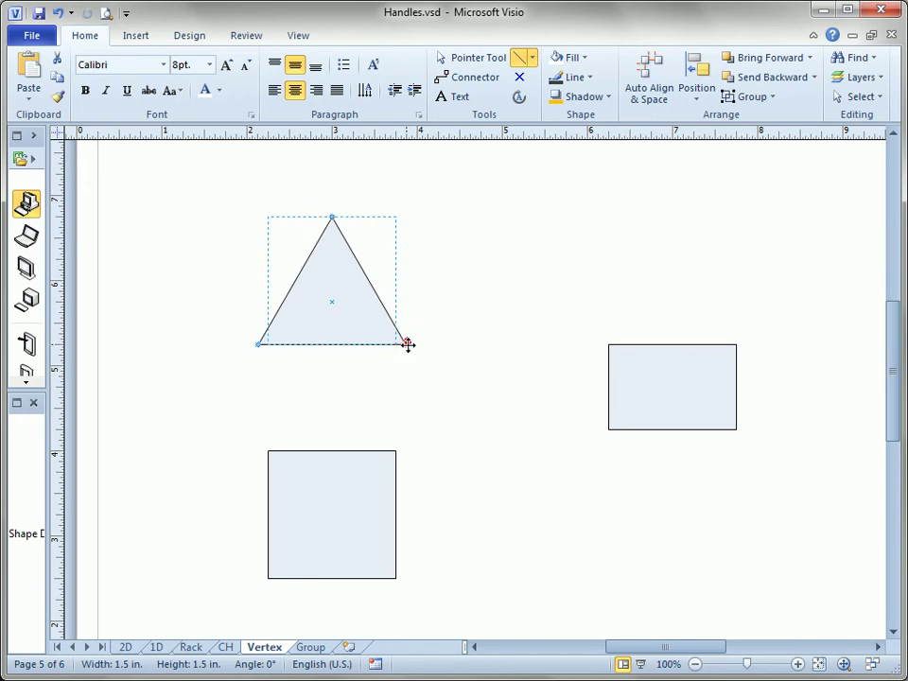
left_click_drag(409, 350, 438, 249)
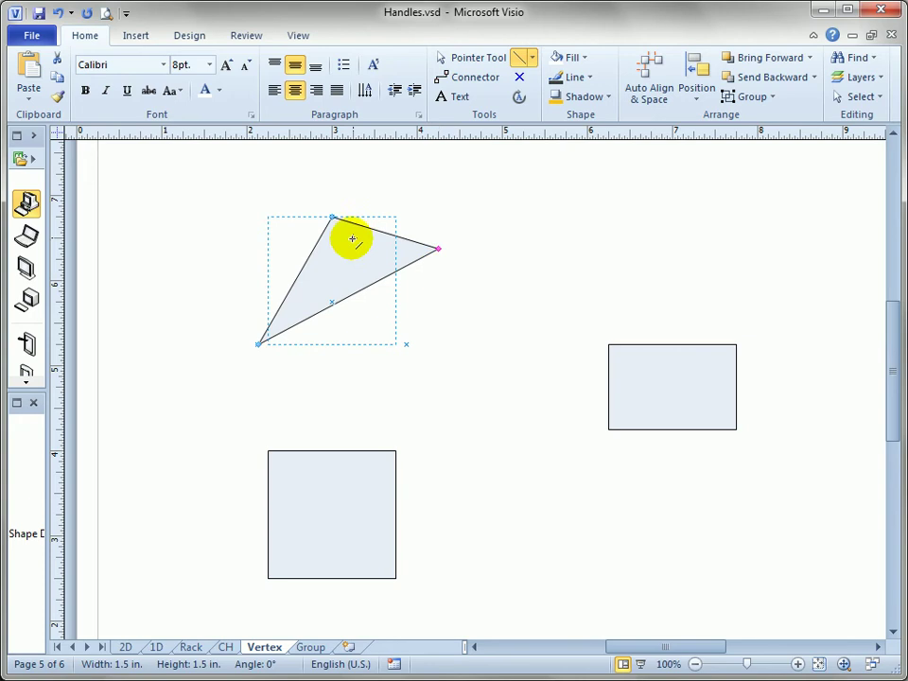
left_click_drag(329, 218, 225, 228)
left_click(258, 354)
left_click_drag(257, 345, 216, 369)
Step: Pull the square's upper-right vertex outward so the shape spans about 1.875 in. by 2 in
left_click(341, 505)
left_click_drag(395, 452, 427, 408)
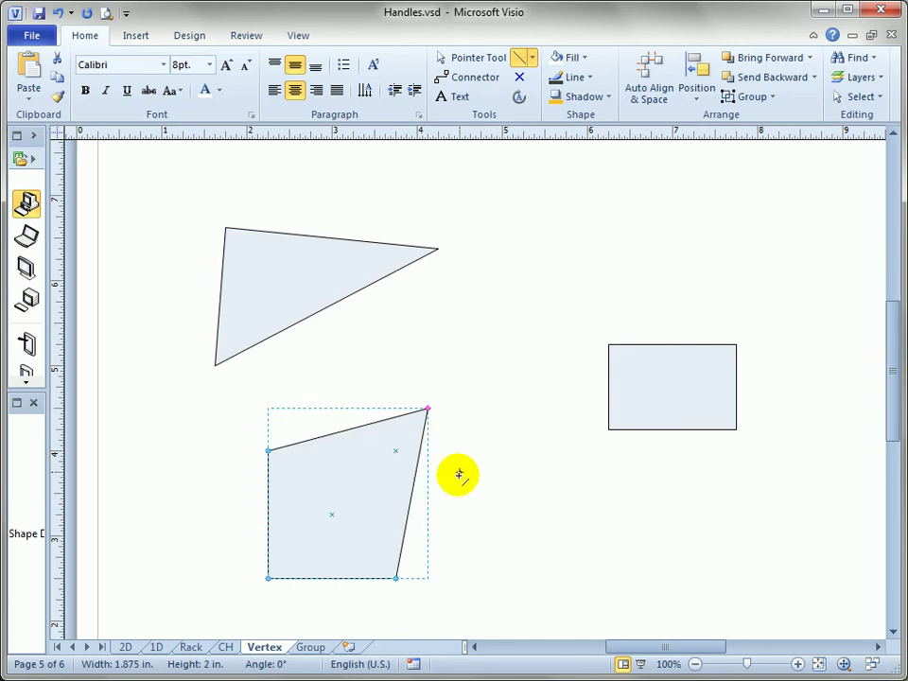
Step: With the Pencil tool, curve the four-sided shape's upper edge and the triangle's long lower edge inward
left_click(532, 58)
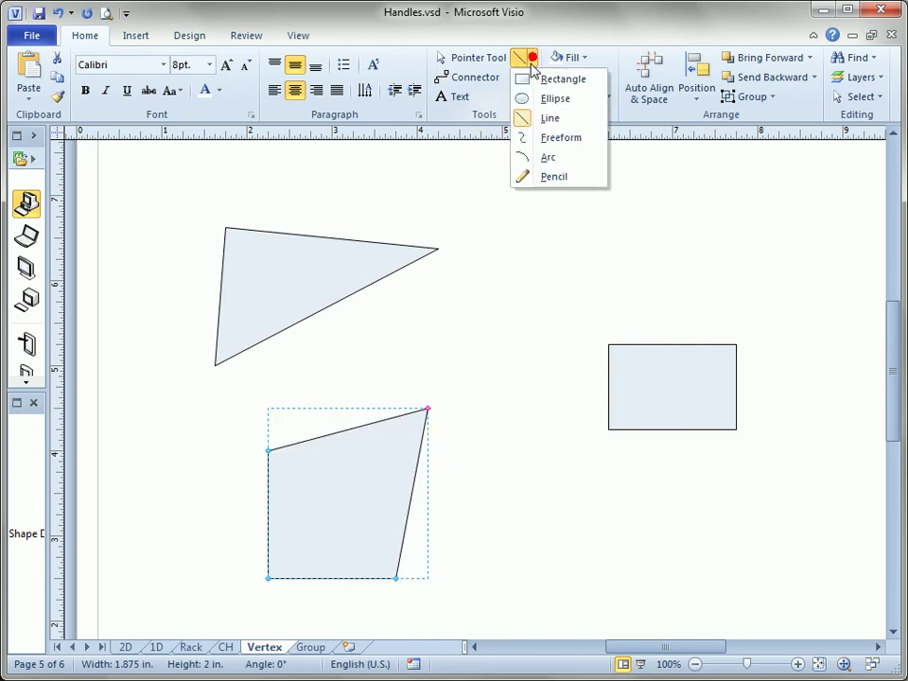
left_click(526, 178)
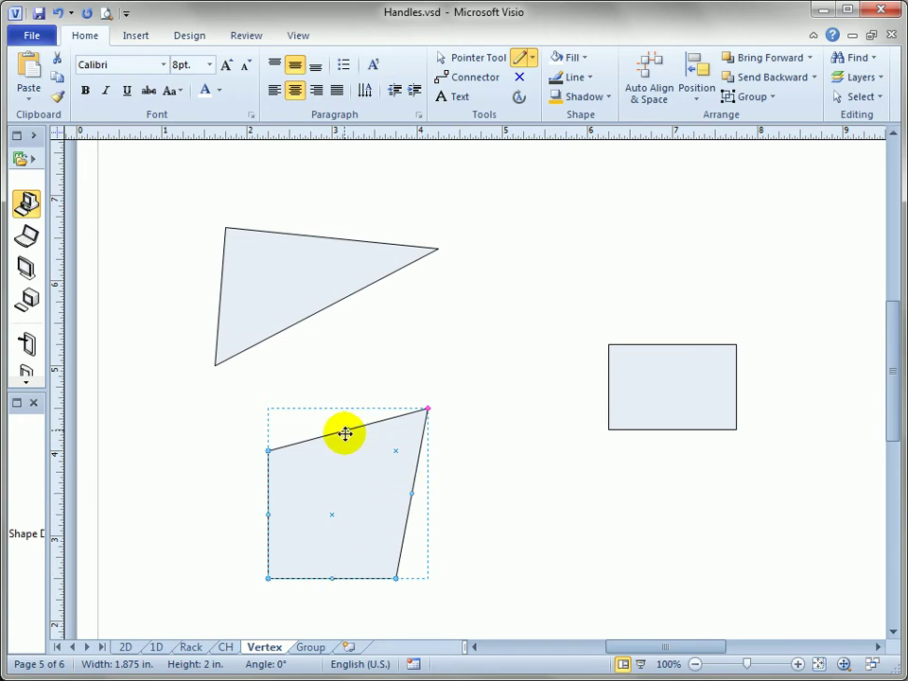
mouse_move(345, 434)
left_mouse_down()
mouse_move(339, 374)
mouse_move(343, 452)
left_mouse_up()
left_click(327, 311)
left_click_drag(329, 304, 295, 281)
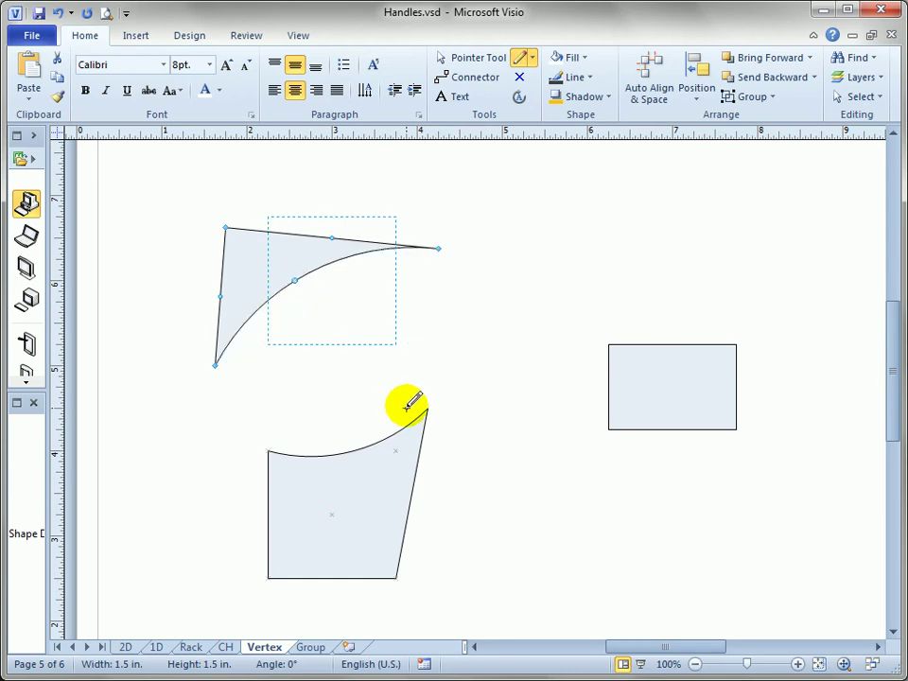
Step: Draw an open three-segment zigzag about 1.125 in. wide and 1.625 in. high with the Line tool, above the rectangle
left_click(533, 57)
left_click(526, 118)
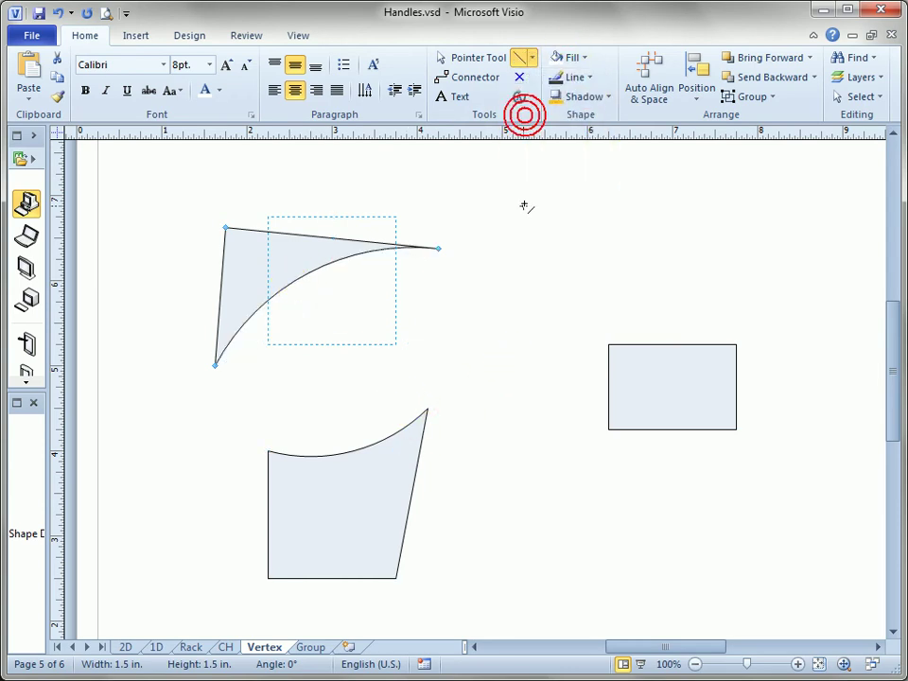
left_click_drag(523, 197, 530, 290)
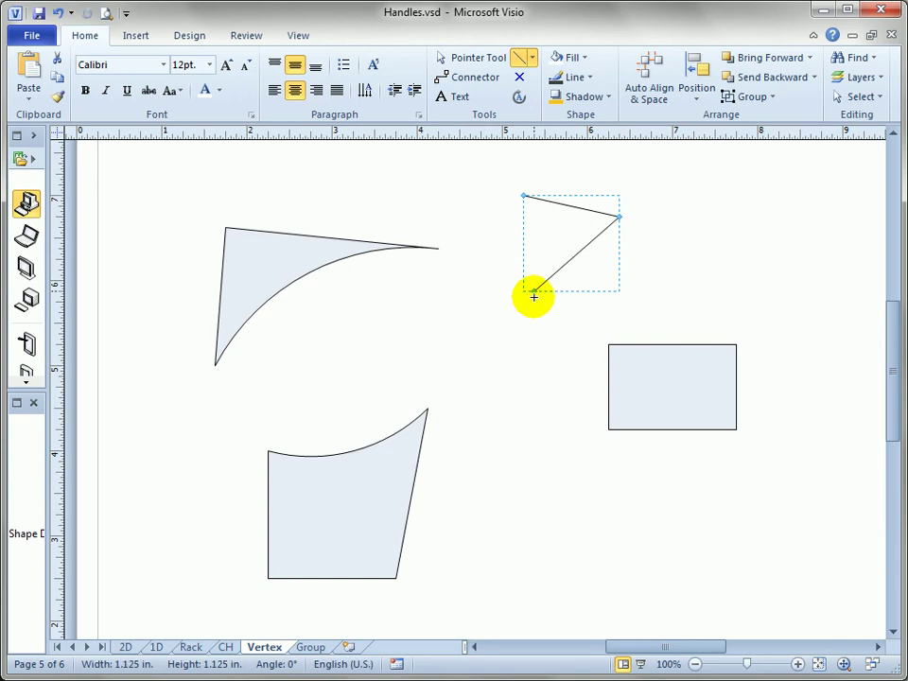
Step: Draw a closed shape of two lines and an arc, about 1.435 by 1.25 in., with the Pencil tool and bend its upper edge
left_click(533, 57)
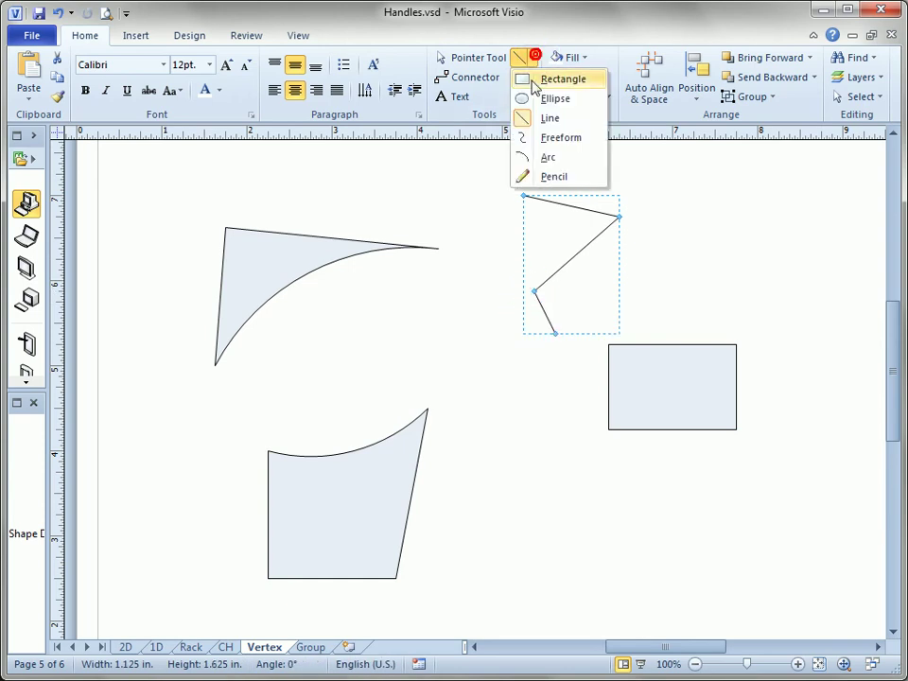
left_click(524, 170)
left_click_drag(662, 254, 763, 203)
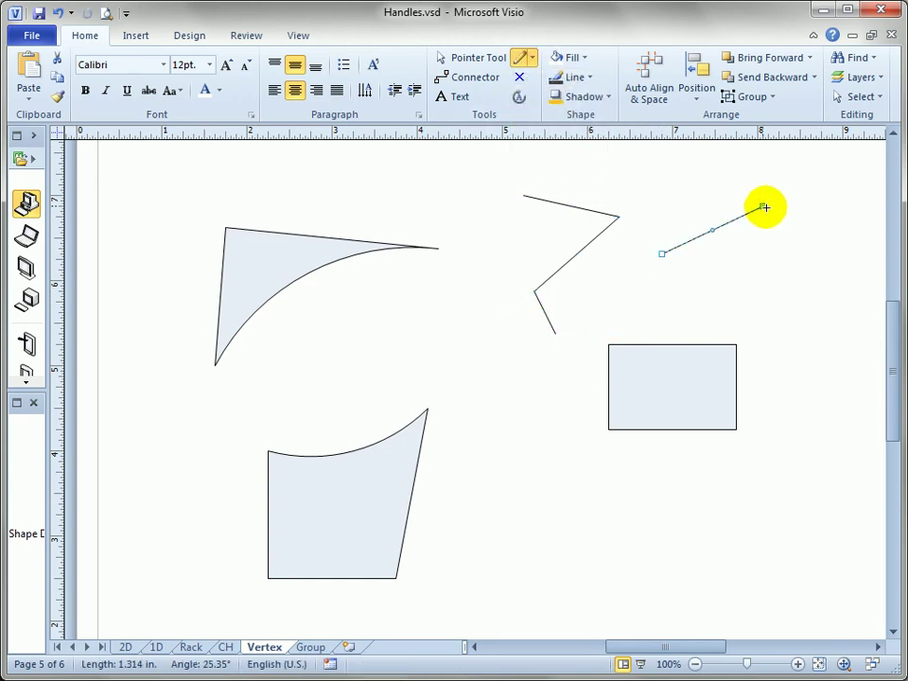
left_click_drag(778, 301, 748, 314)
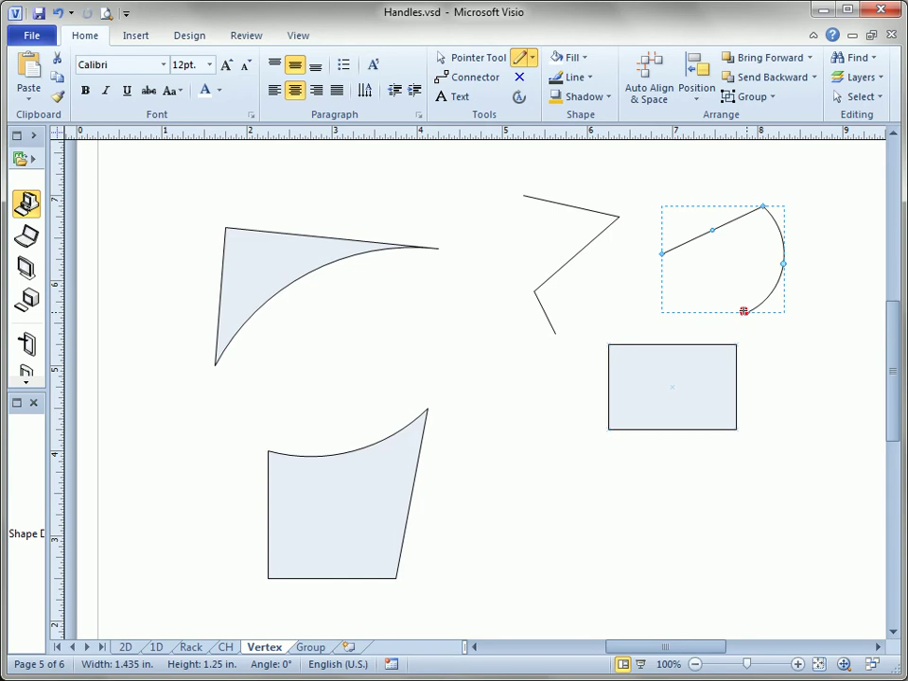
mouse_move(683, 282)
left_mouse_down()
mouse_move(663, 251)
mouse_move(649, 257)
mouse_move(663, 253)
left_mouse_up()
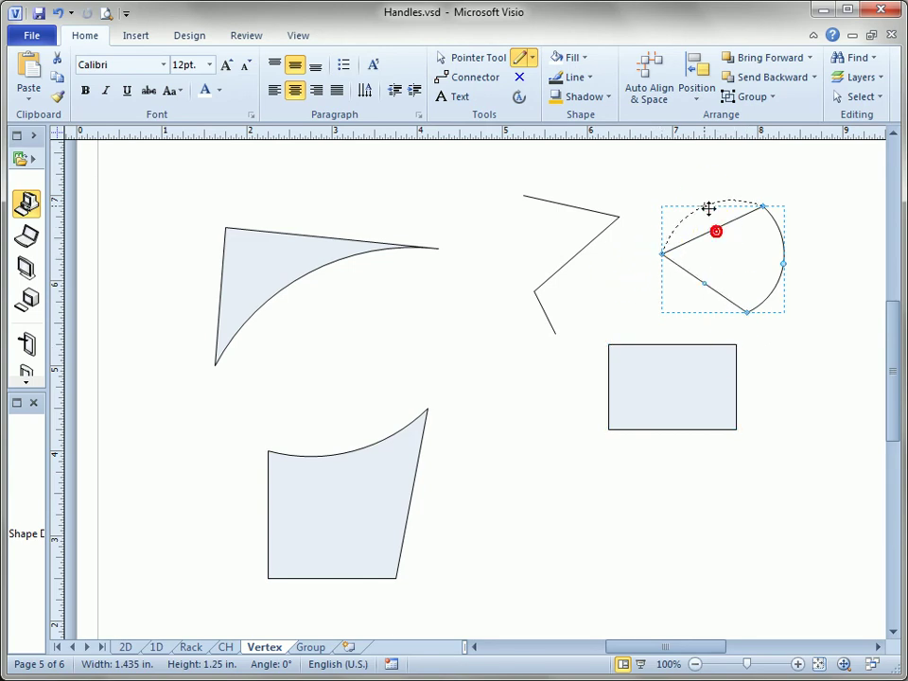
left_click_drag(709, 208, 730, 241)
Step: Select the open zigzag with the Line tool to expose its vertices
left_click(532, 58)
left_click(523, 118)
left_click(589, 209)
left_click_drag(471, 248, 461, 248)
Step: On the Group page, select each of the three computers in the left cluster one after another with the Pointer Tool
left_click(310, 647)
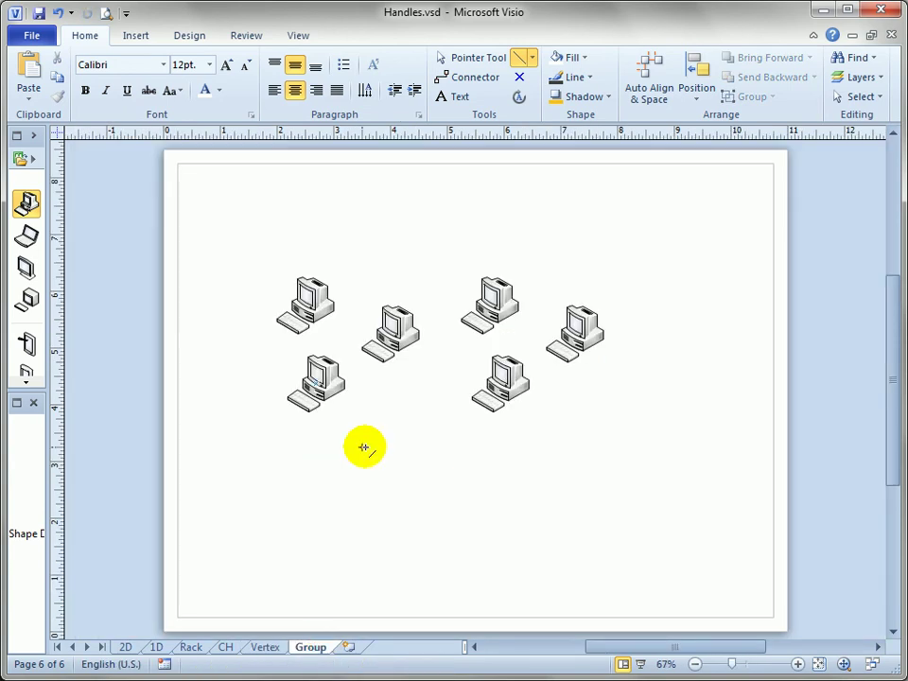
left_click(479, 58)
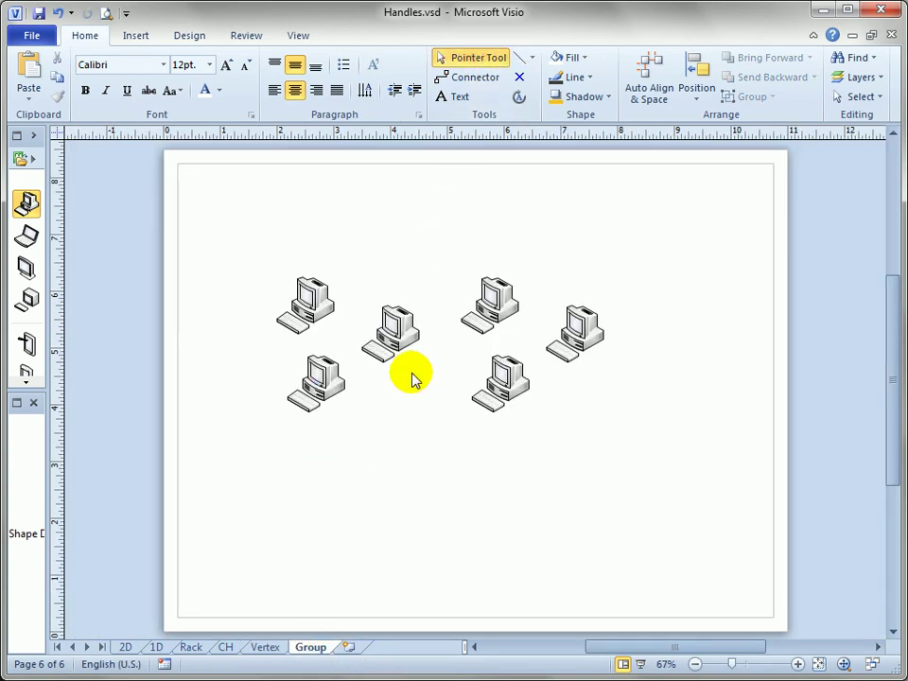
left_click(438, 336, "ctrl+shift")
right_click(438, 336, "ctrl+shift")
left_click(240, 280)
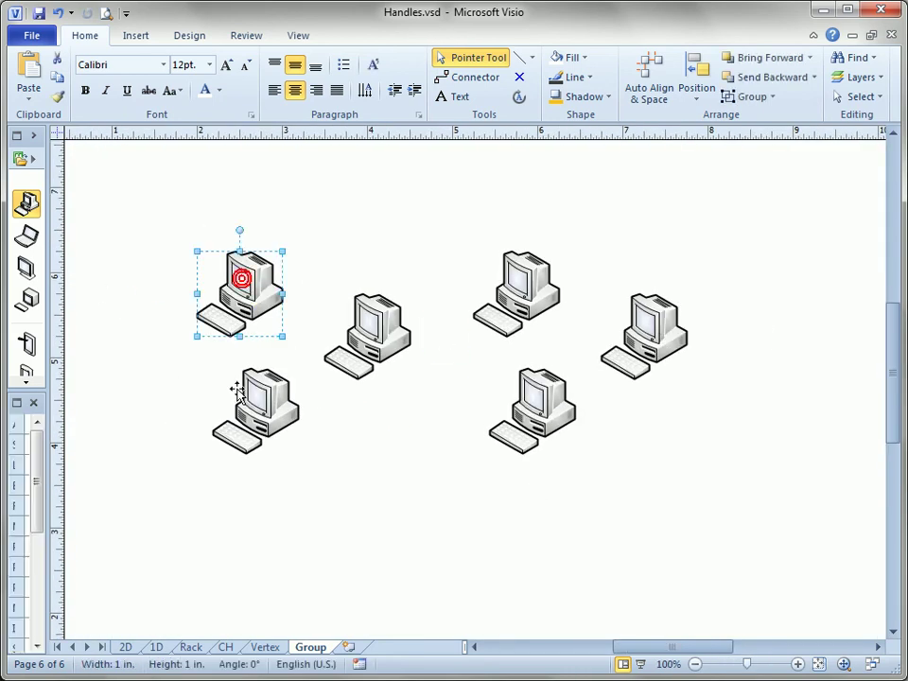
left_click(244, 416)
left_click(382, 347)
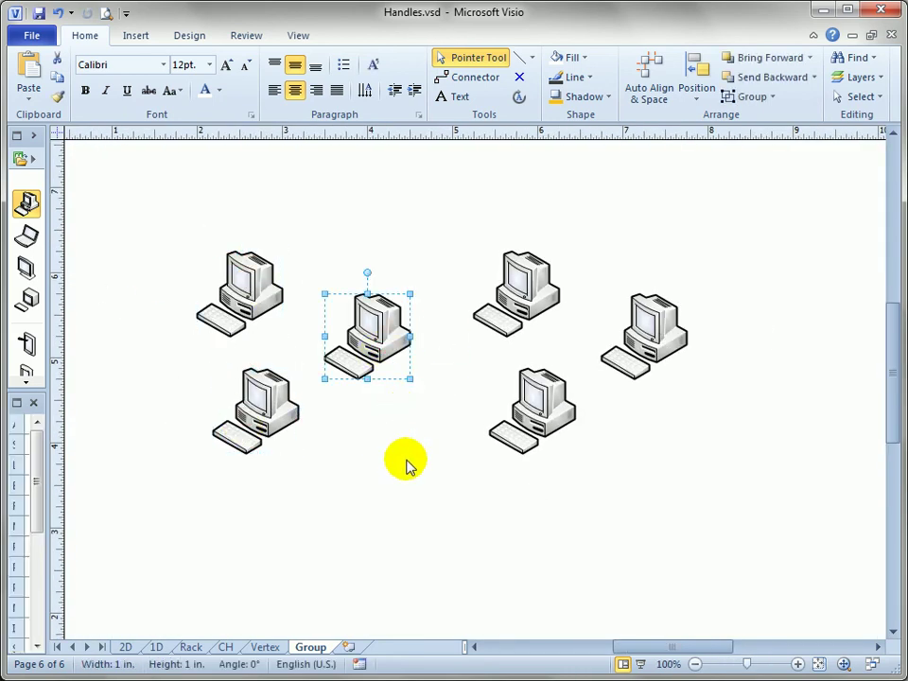
Step: Select the right-hand group of computers and move it about 0.375 in. right and 0.625 in. down, undoing one further move
left_click(517, 281)
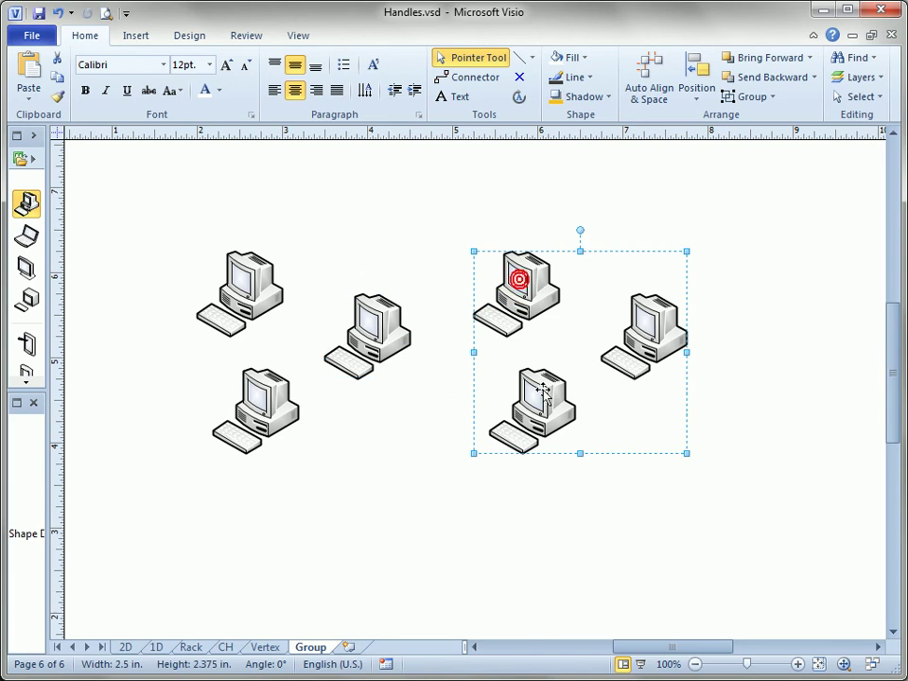
left_click_drag(517, 282, 560, 343)
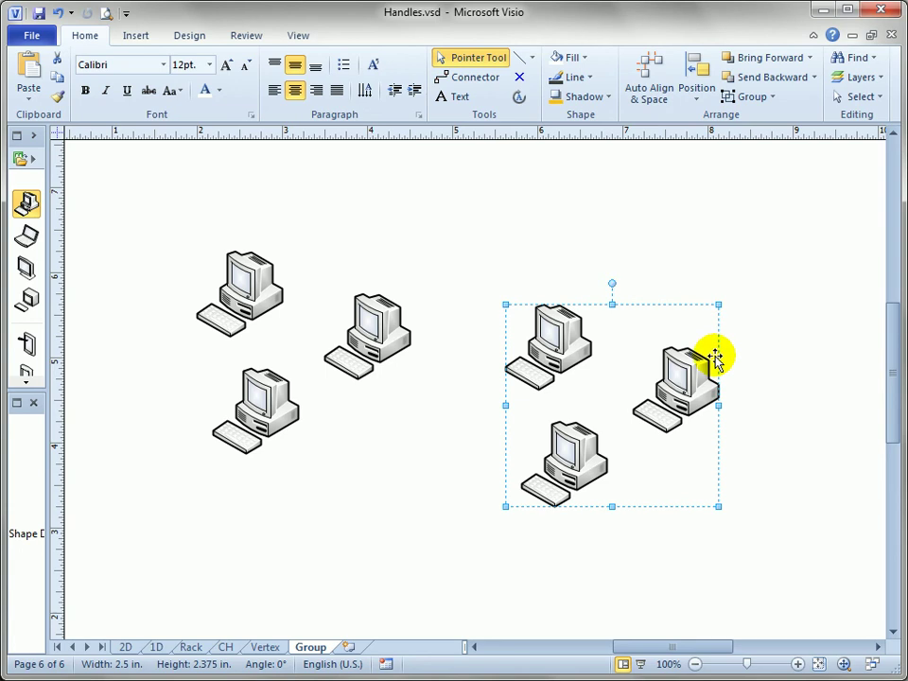
left_click_drag(615, 280, 591, 250)
key("ctrl+z")
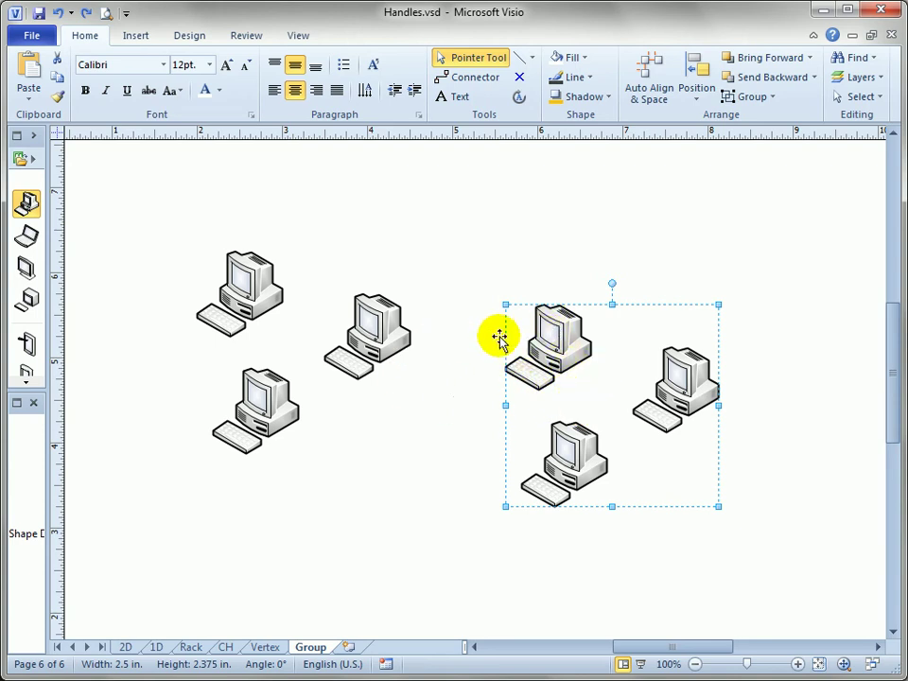
Step: Reselect the entire right-hand group, fill all its computers with standard red, and undo the fill
left_click(536, 241)
left_click(552, 325)
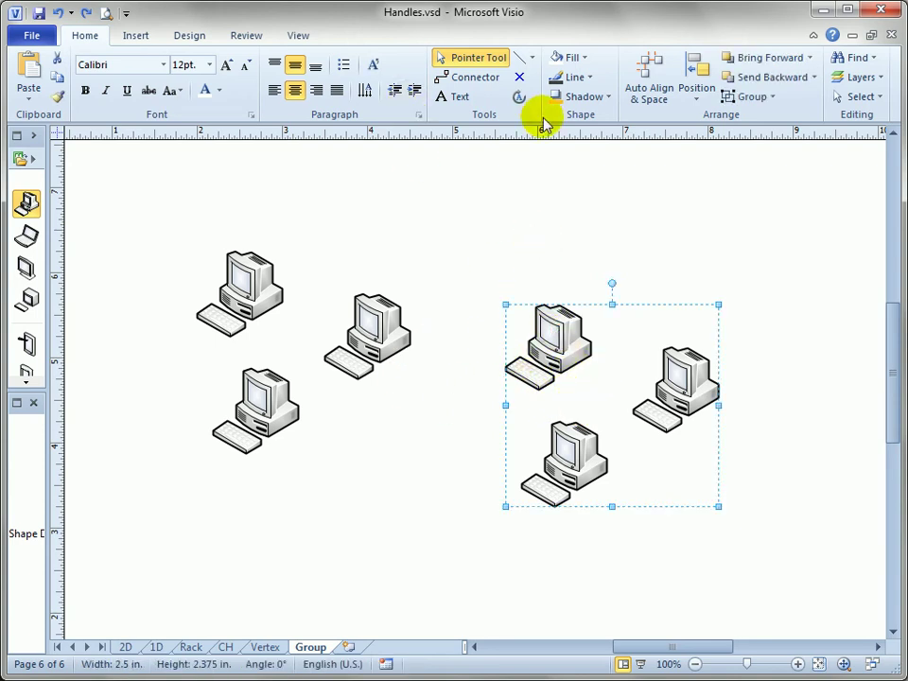
left_click(585, 58)
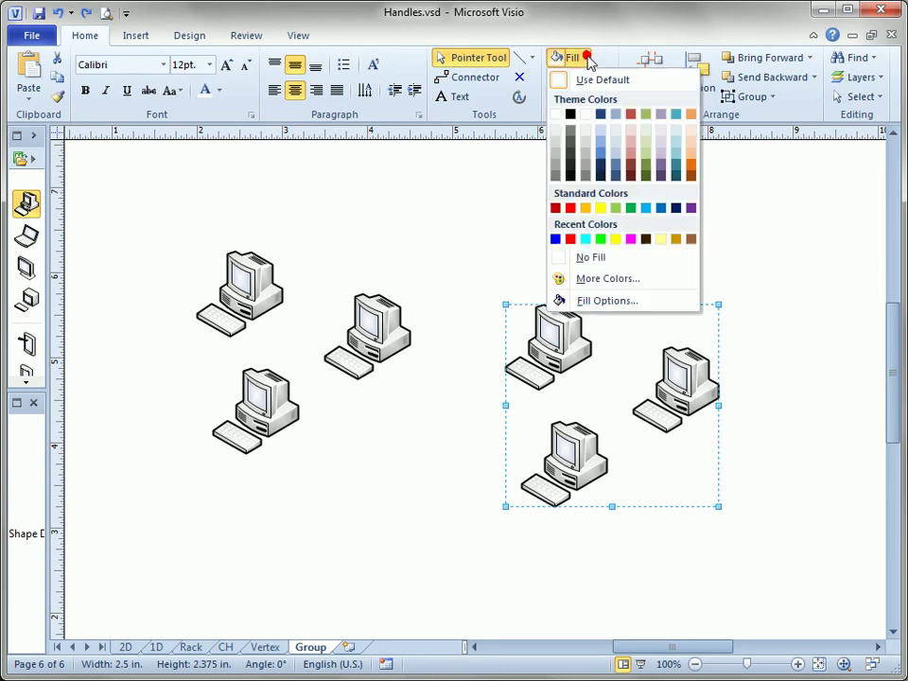
left_click(570, 207)
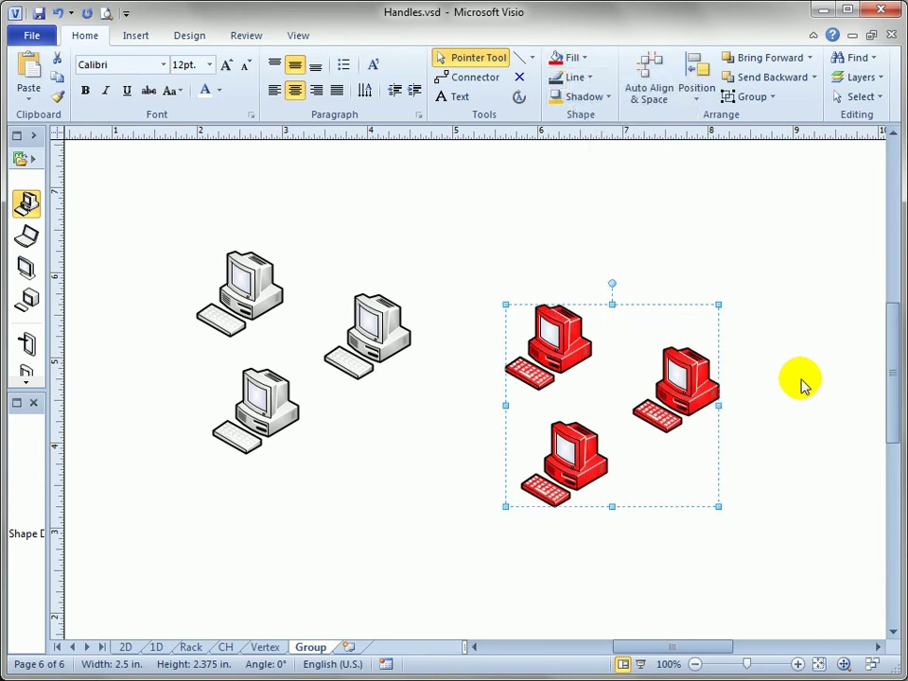
key("ctrl+z")
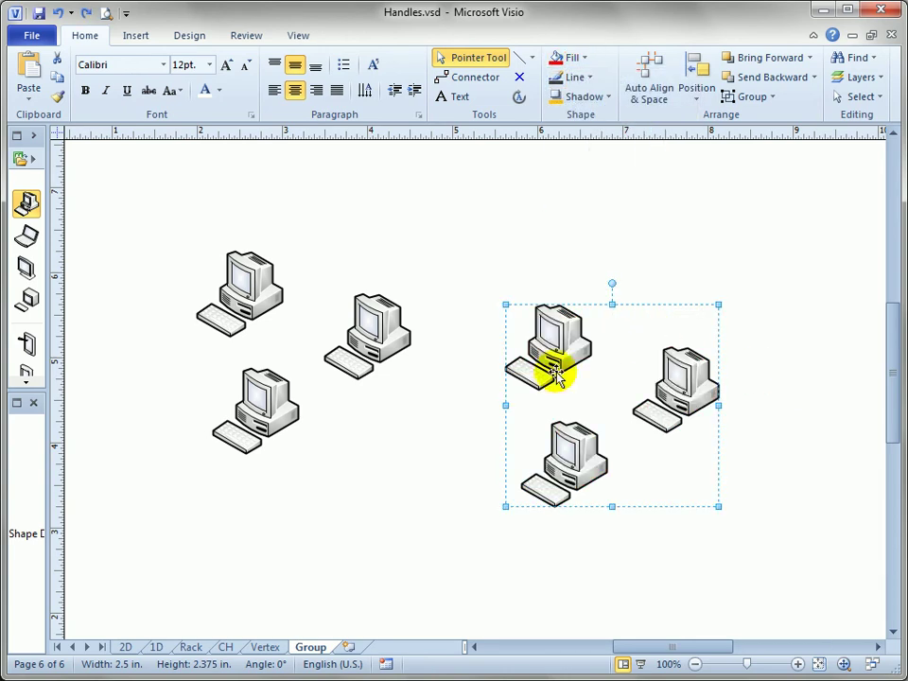
Step: Subselect only the upper-left computer inside the right-hand group and fill it with red
left_click(568, 246)
left_click(573, 398)
left_click(557, 339)
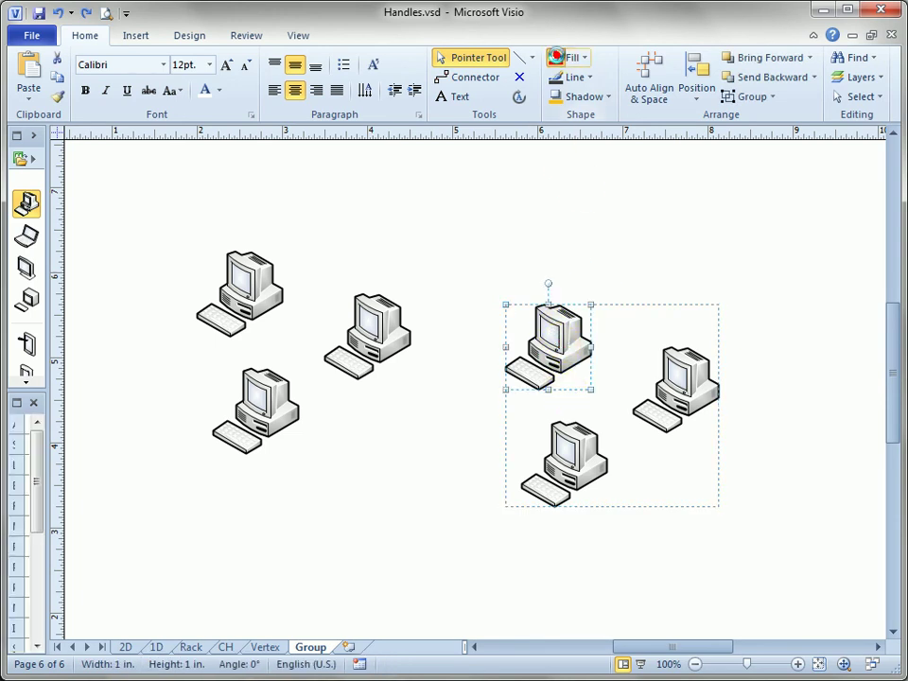
left_click(553, 58)
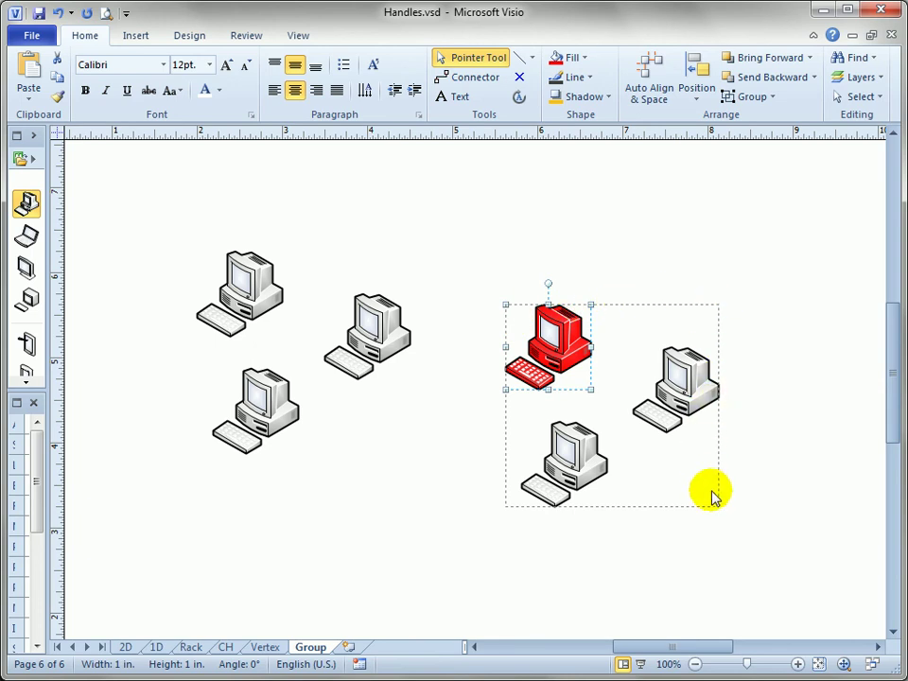
Step: Move the red computer about 0.25 in. up past its group's border, and move the entire group about 1.125 in. up
left_click_drag(557, 342, 536, 321)
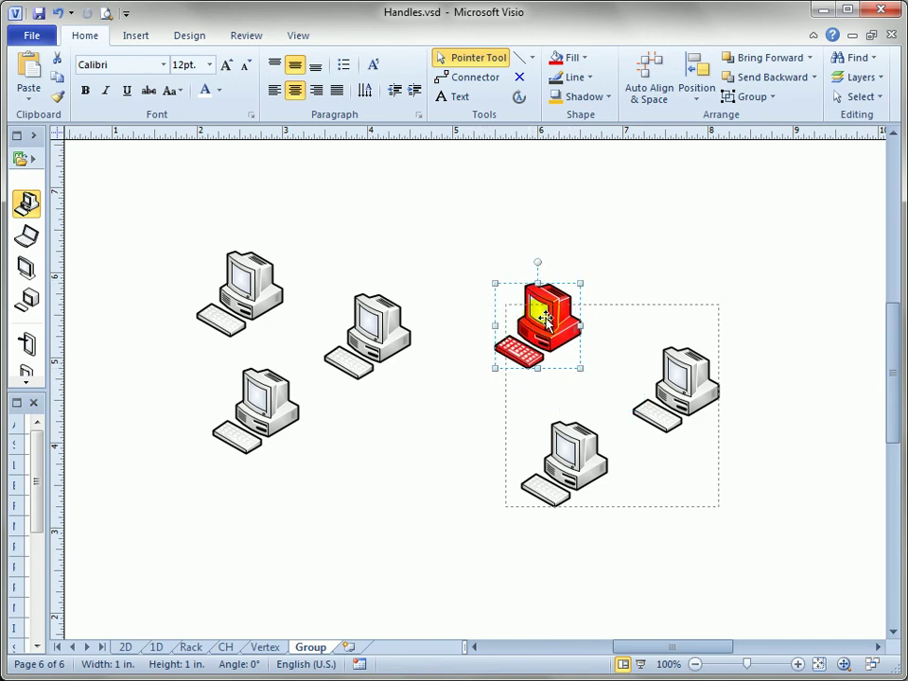
left_click(677, 255)
left_click(695, 386)
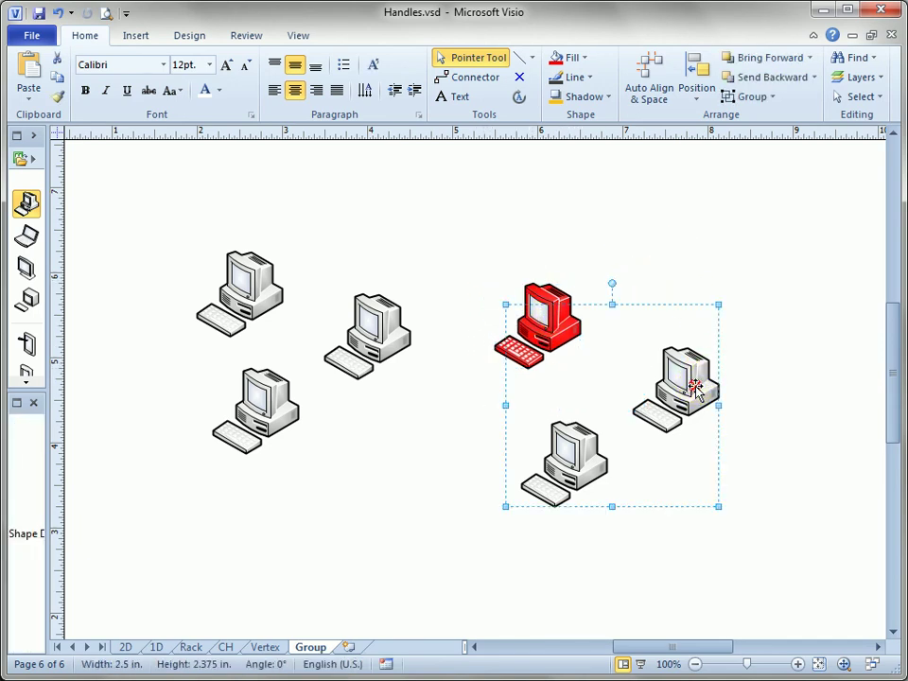
left_click_drag(695, 385, 674, 313)
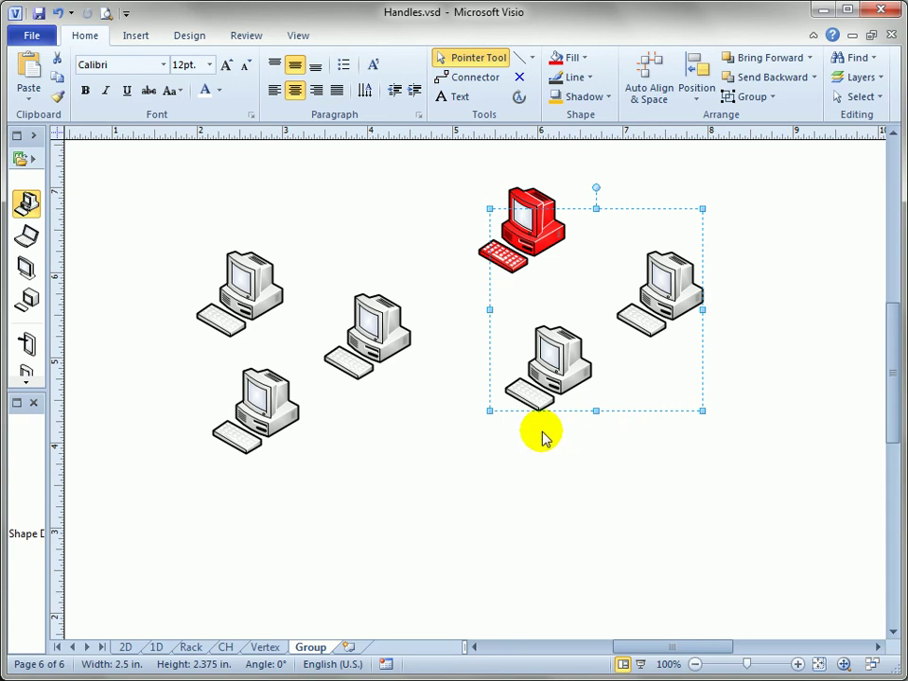
Step: Subselect the group's rightmost computer, and test at 200% zoom whether parts of the left cluster's rightmost computer can be subselected
left_click(662, 290)
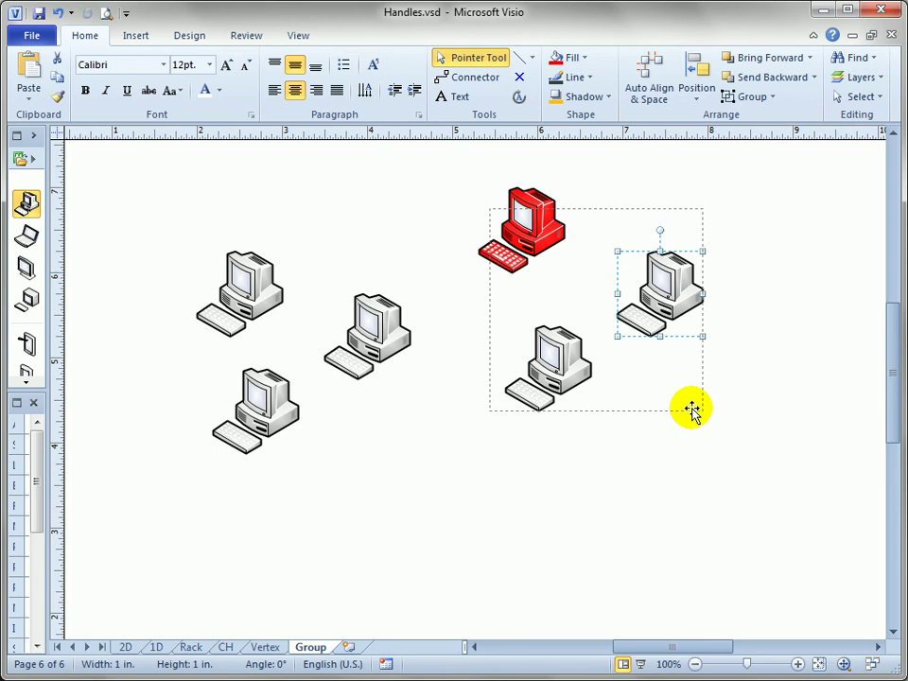
left_click(425, 454)
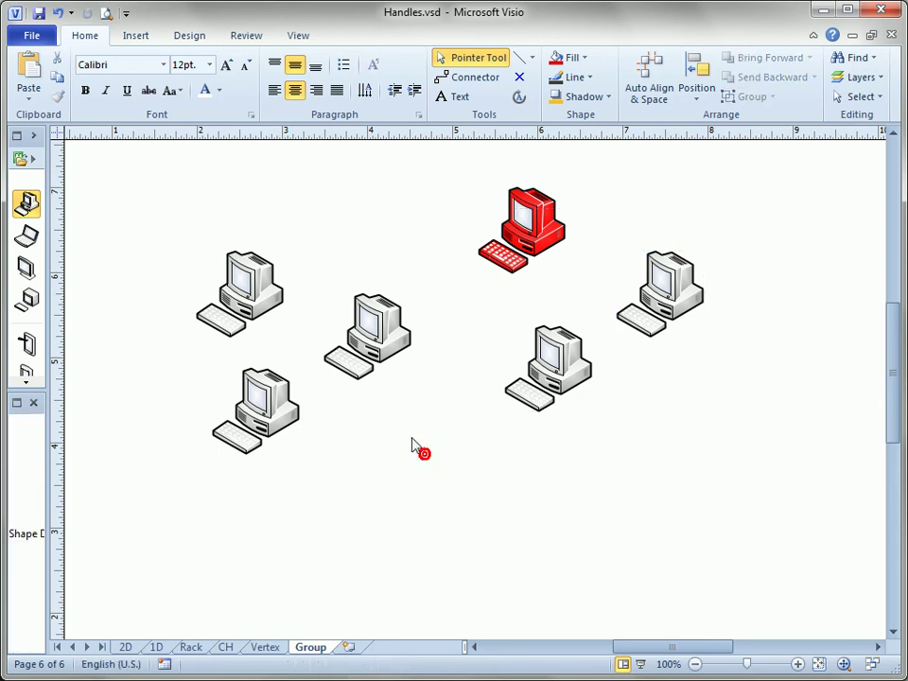
left_click(377, 305)
scroll(387, 358, "up", 2, "ctrl")
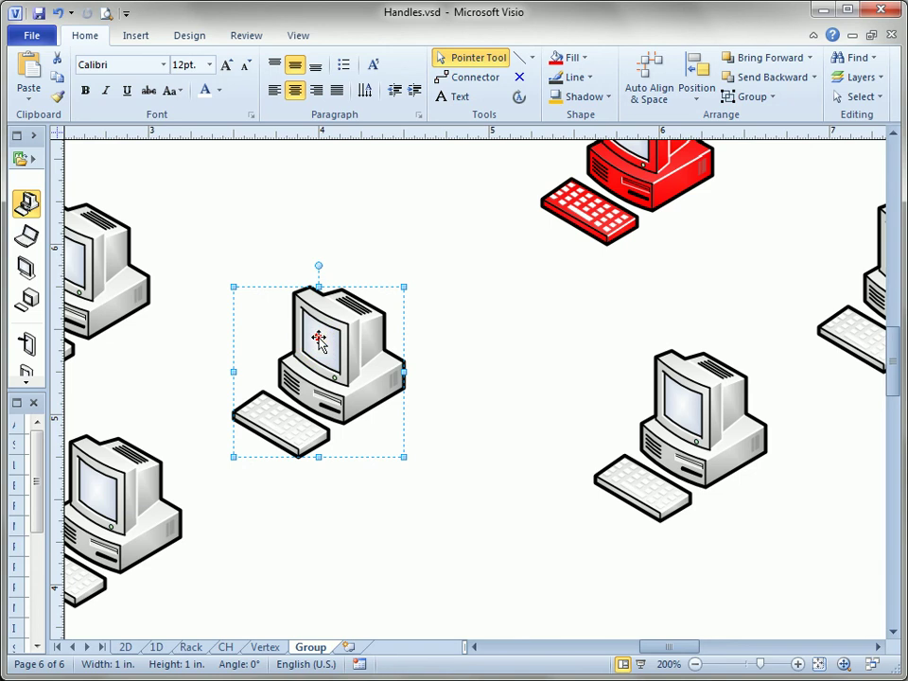
left_click(320, 355)
left_click(322, 352)
left_click(325, 355)
left_click(325, 352)
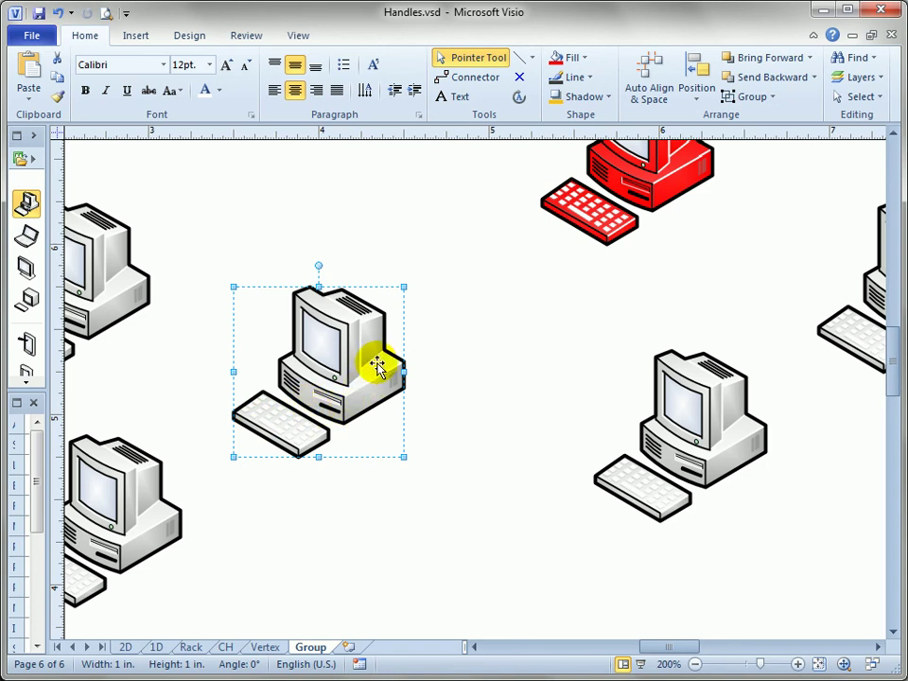
Step: Move the left cluster's rightmost computer as one unit about 0.25 in. up and slightly right, and deselect it at 100% zoom
left_click_drag(349, 370, 363, 330)
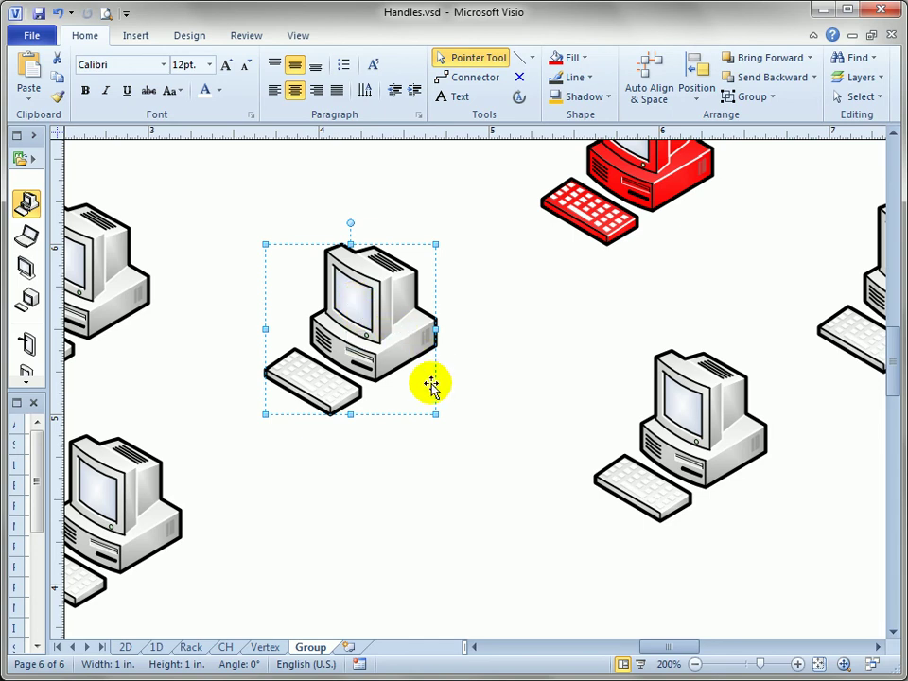
scroll(465, 335, "down", 1)
left_click_drag(471, 326, 349, 315)
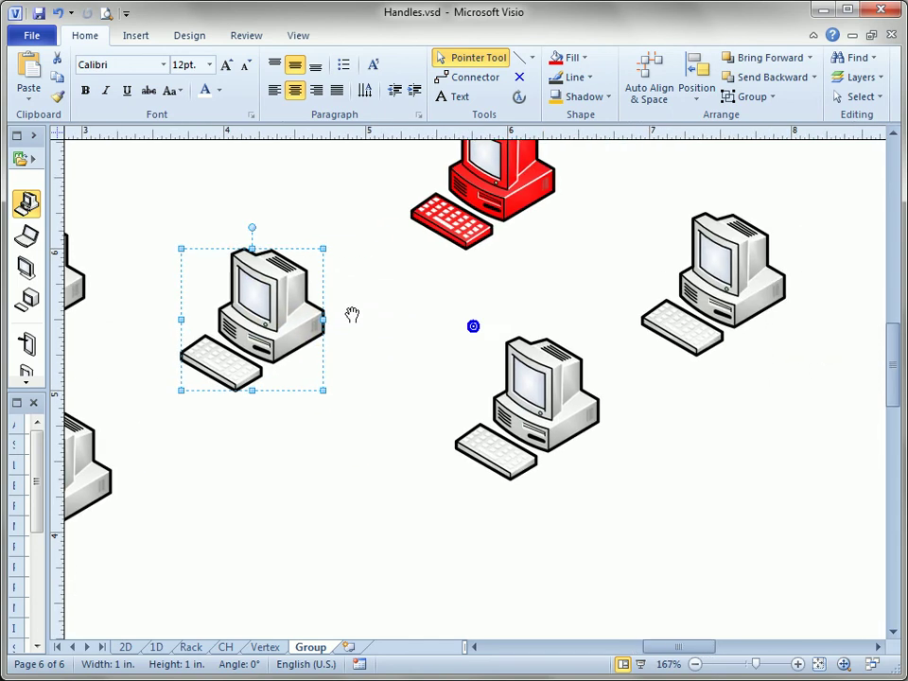
scroll(351, 315, "down", 1)
scroll(352, 315, "down", 1)
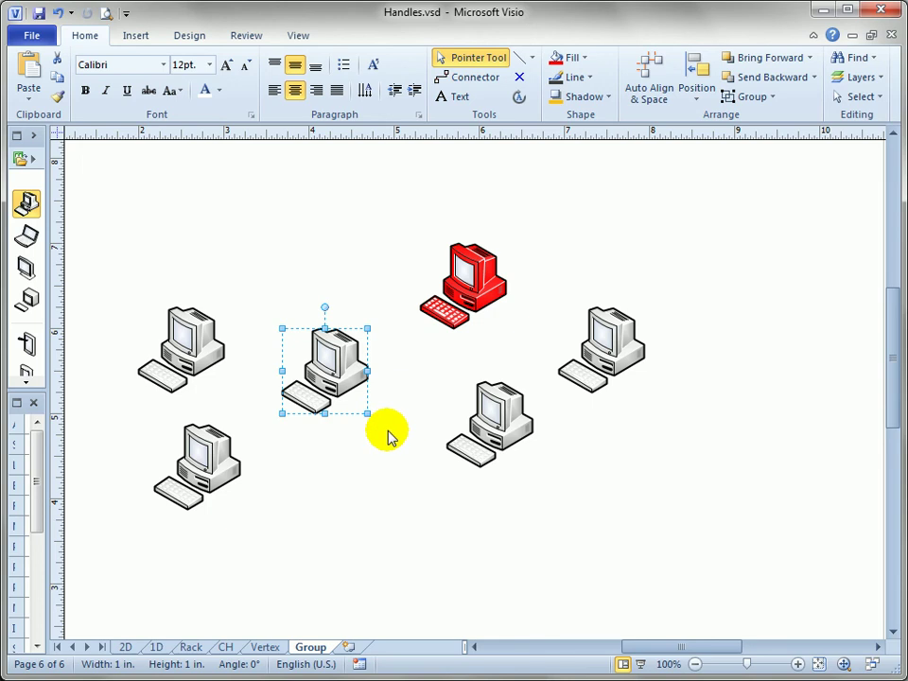
left_click(416, 508)
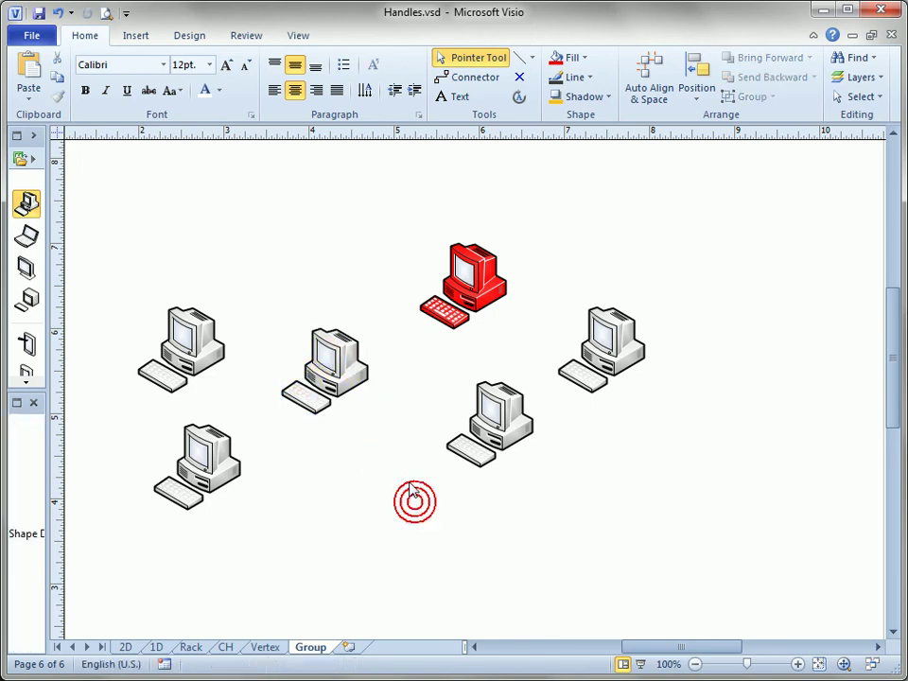
Step: Within the right-hand group, move the red computer about 0.8 in. right and the lower computer about 1.25 in. left, outside the group's border
left_click(486, 347)
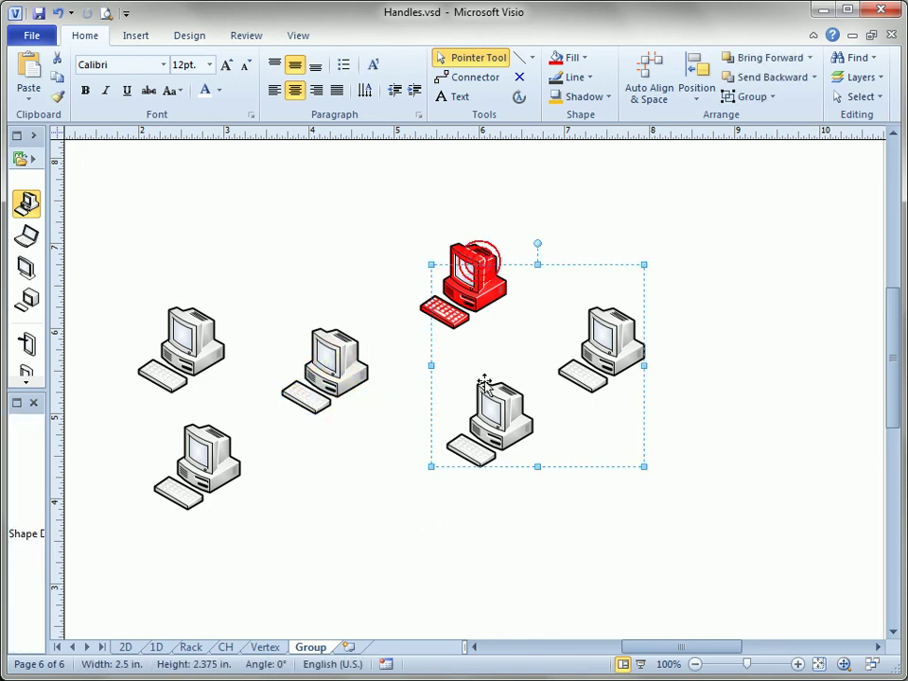
left_click_drag(481, 289, 547, 279)
left_click(612, 348)
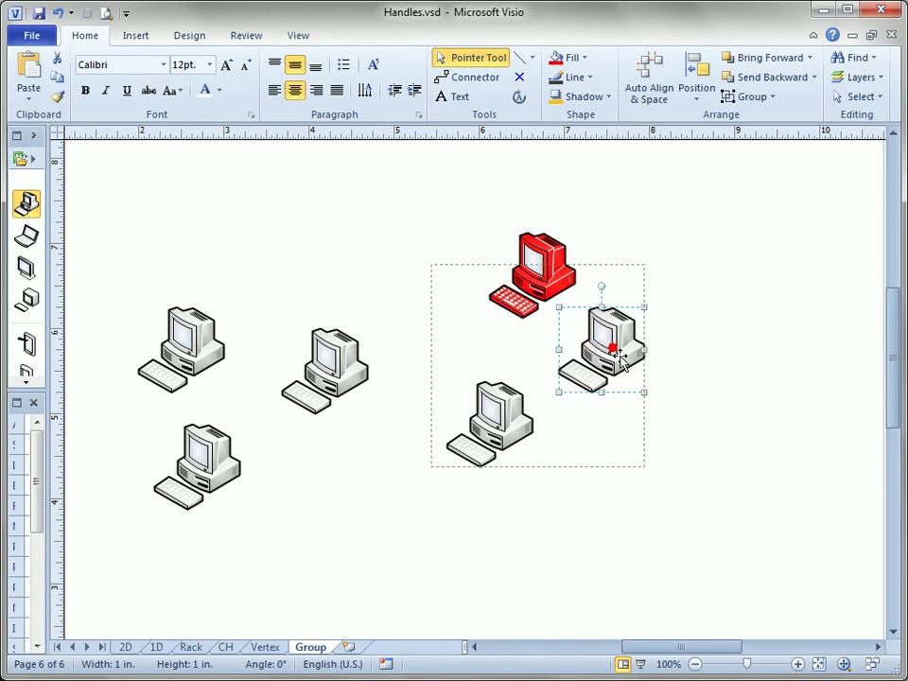
left_click_drag(610, 348, 401, 424)
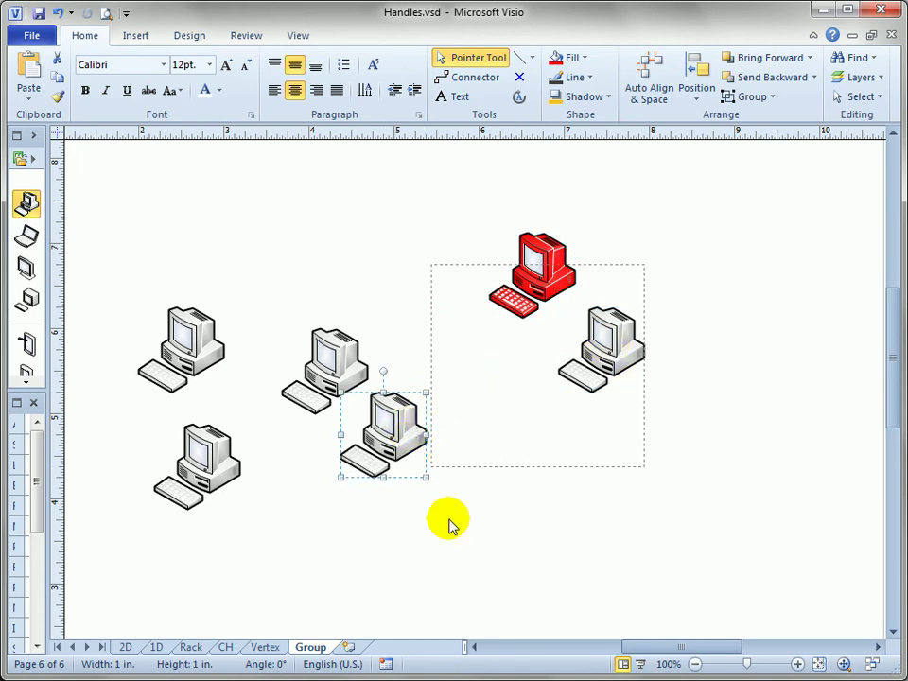
left_click(464, 546)
left_click(548, 259)
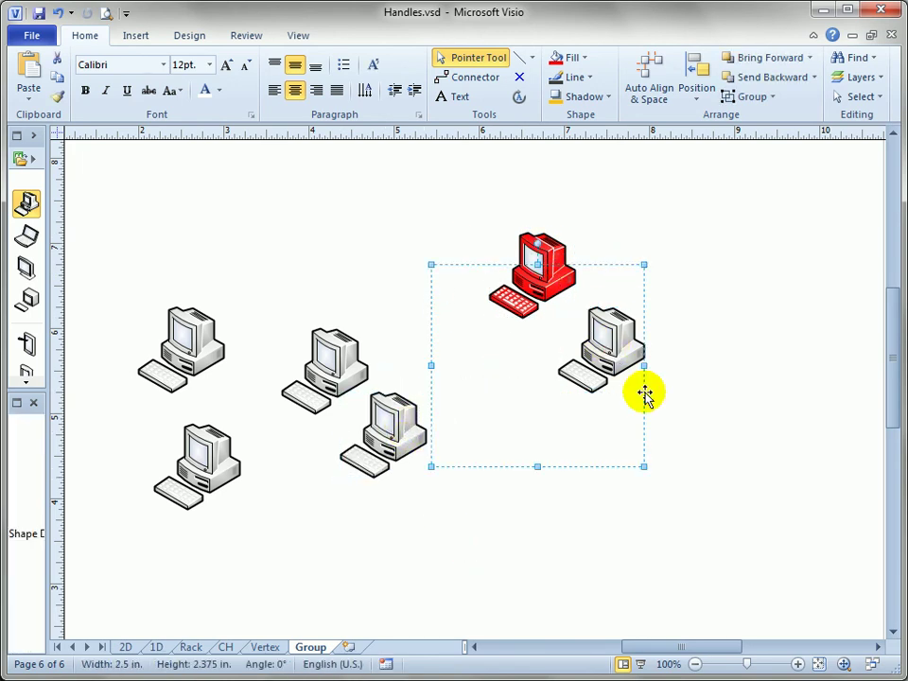
left_click(446, 539)
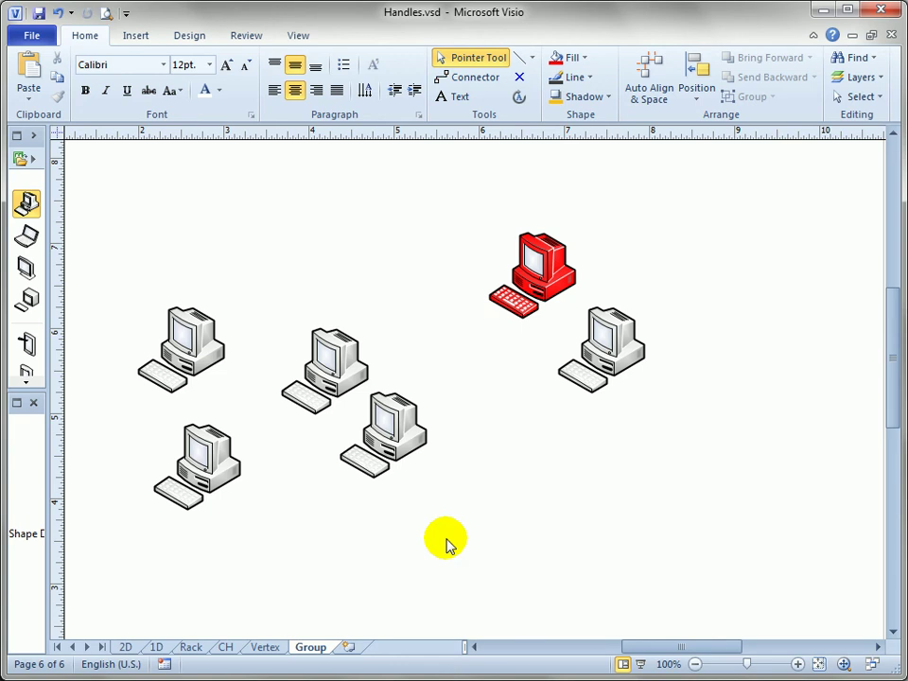